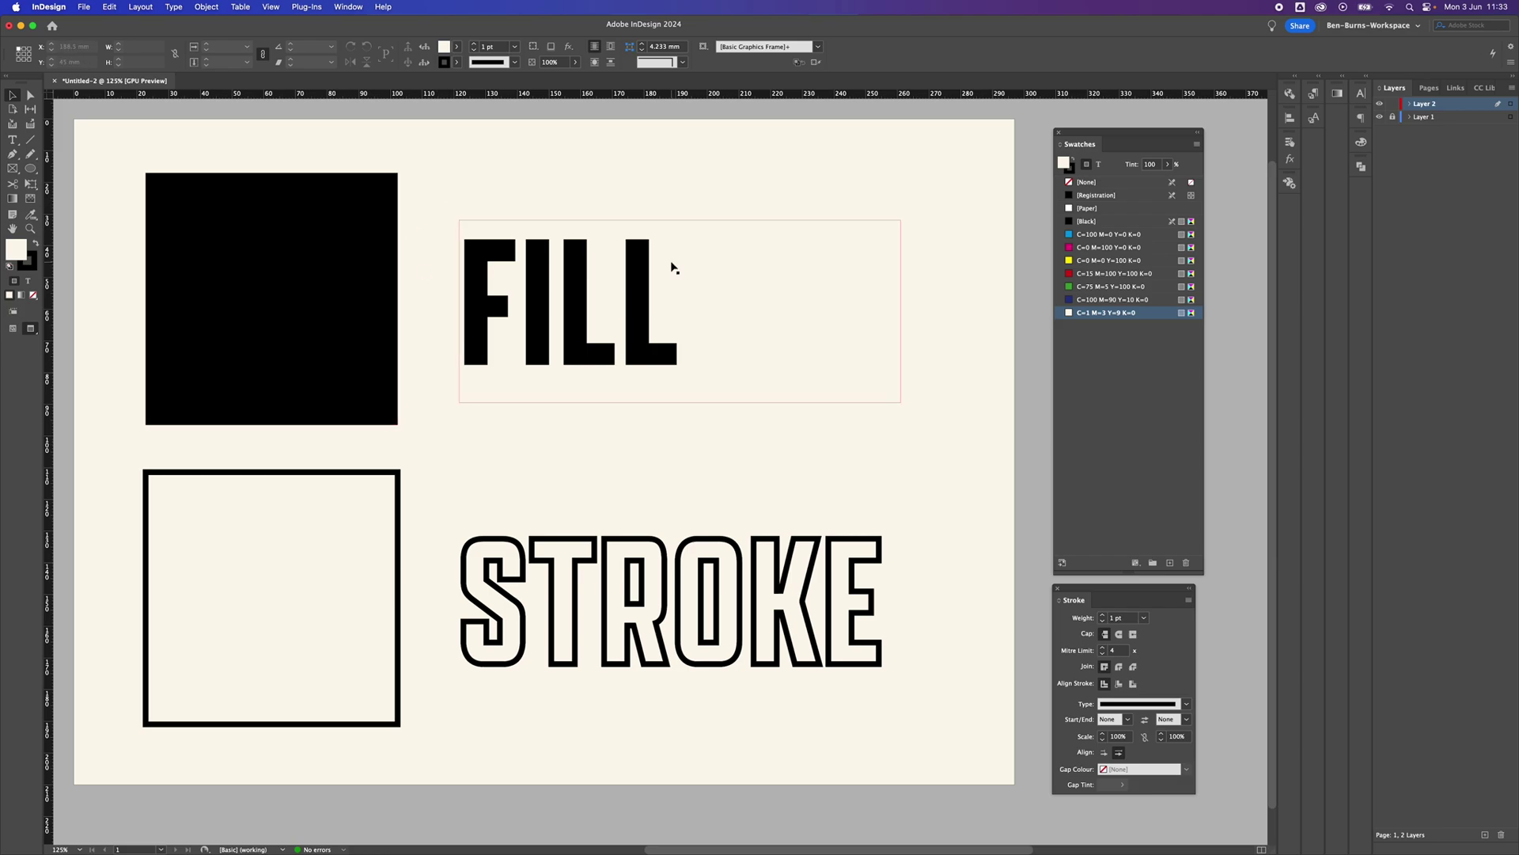
Step: Select and deselect the black and outlined squares, and browse the panel list without choosing anything
left_click(270, 266)
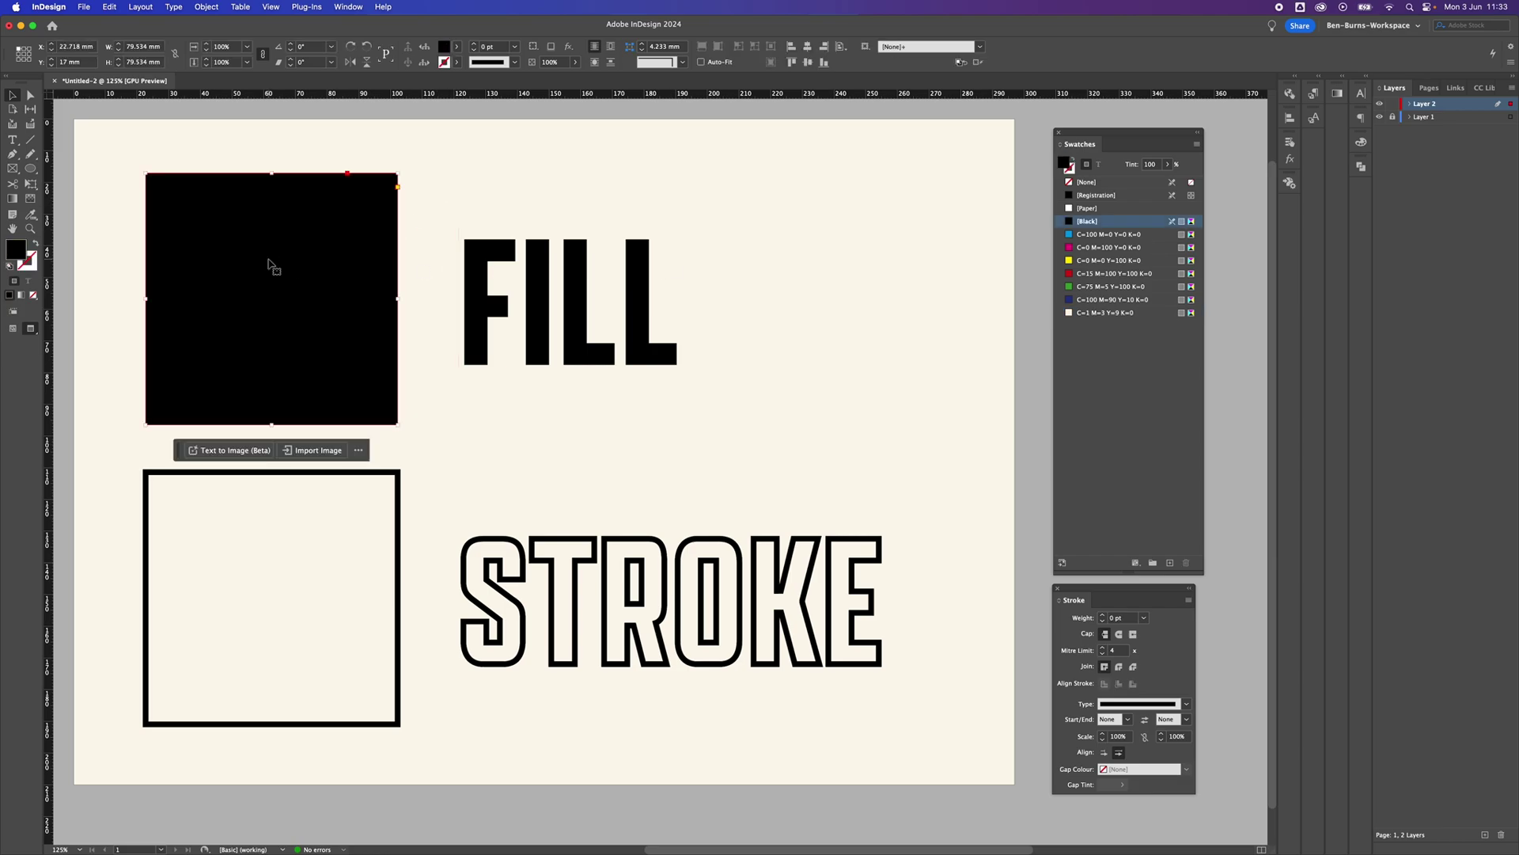
left_click(652, 474)
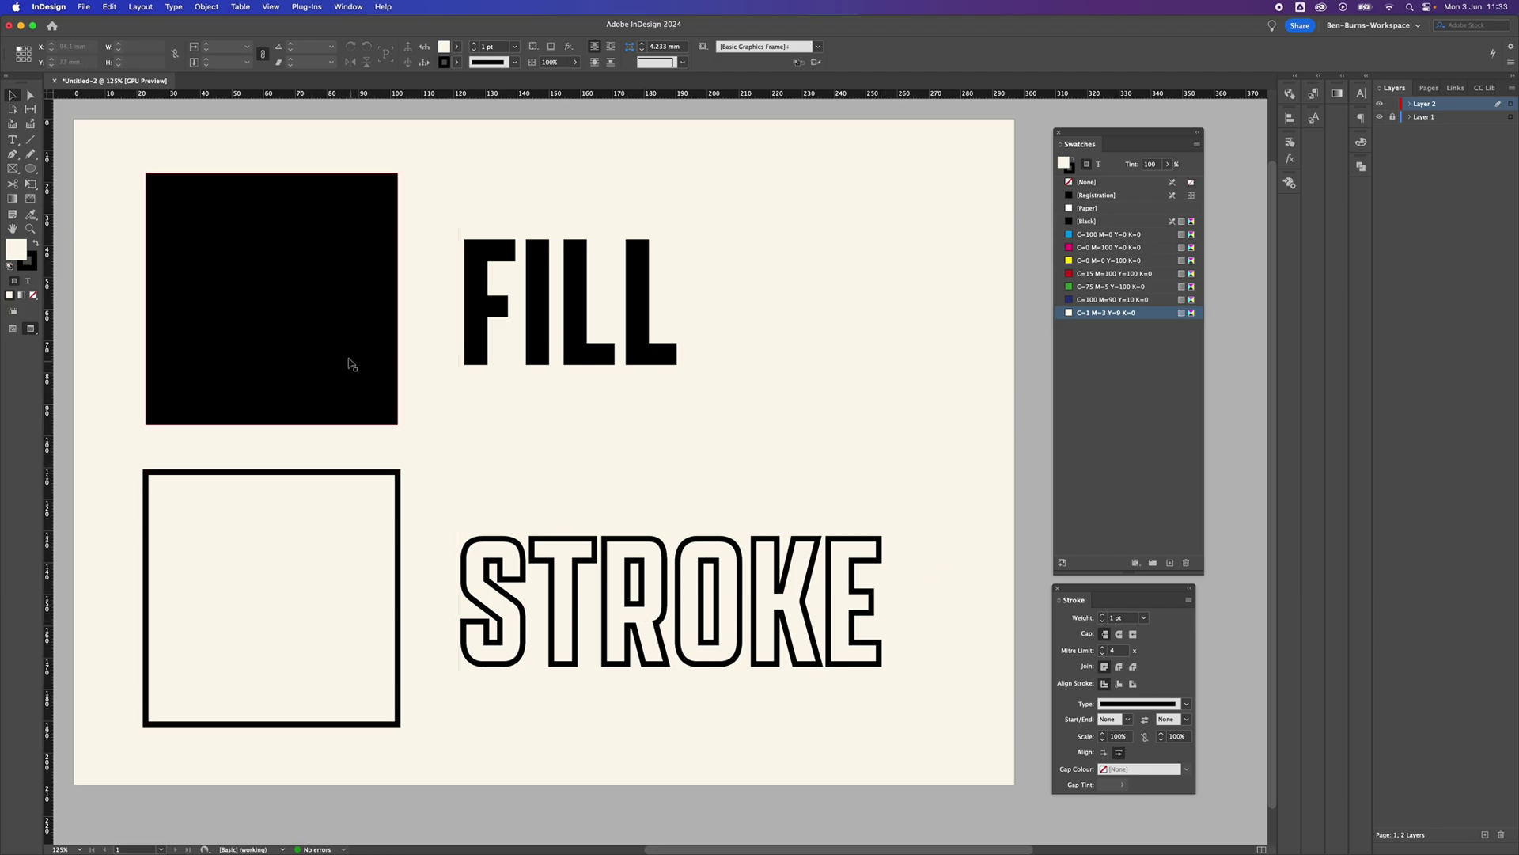
left_click(313, 306)
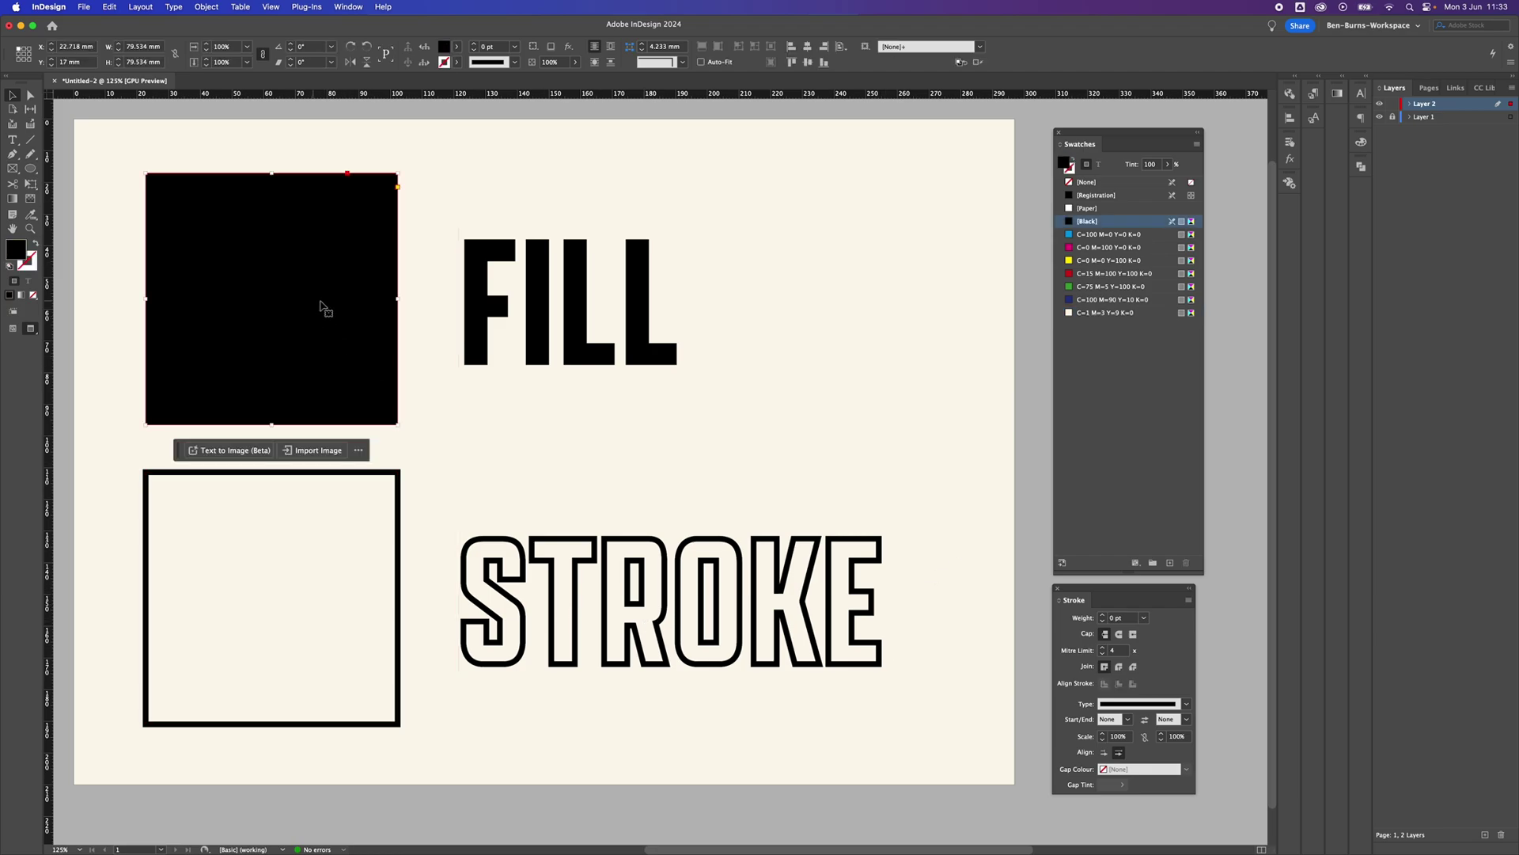
left_click(315, 516)
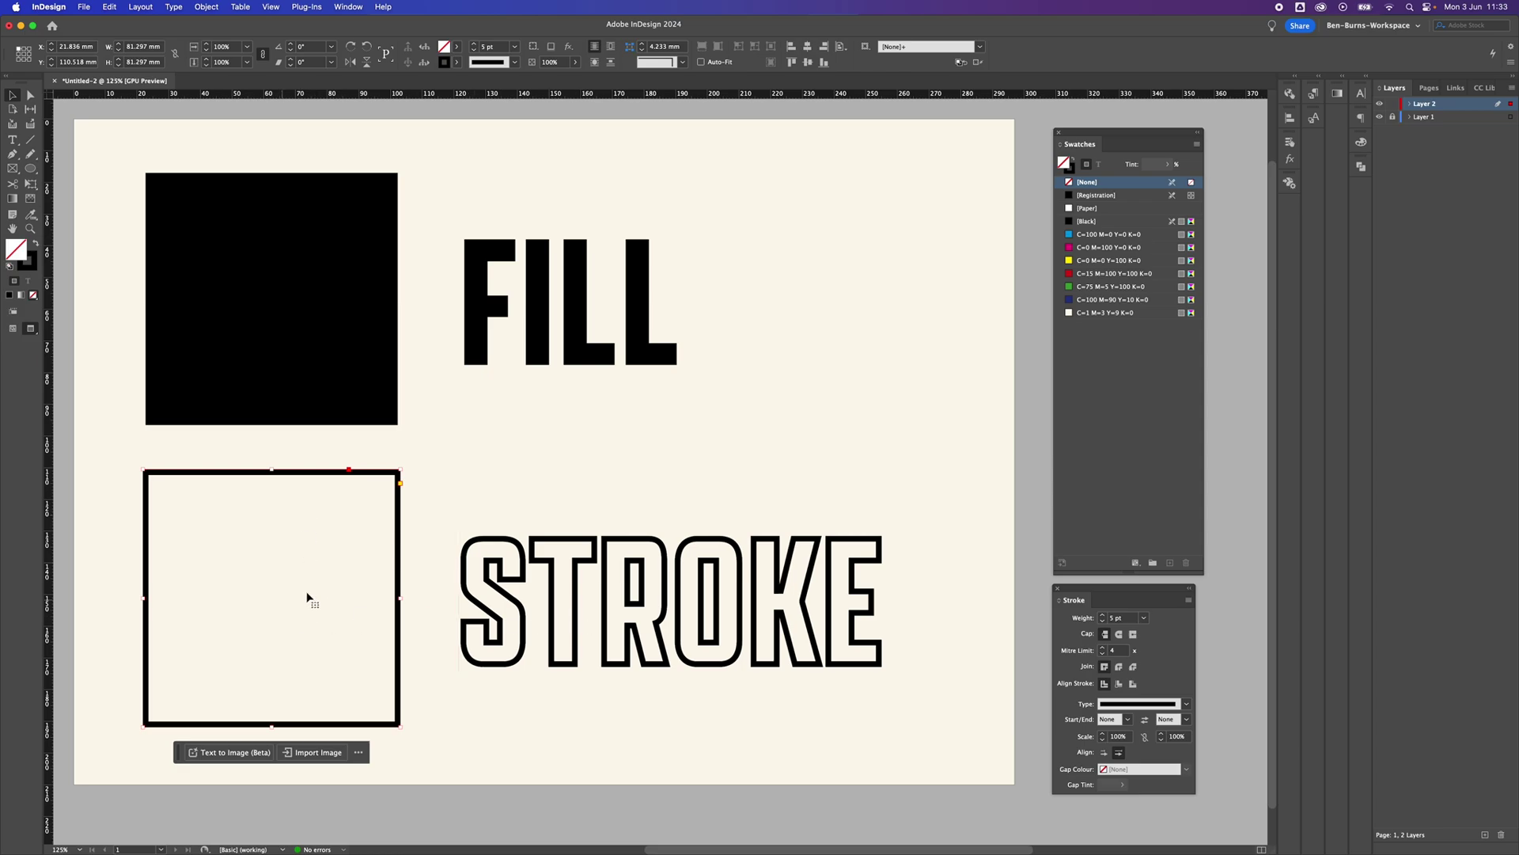
left_click(604, 497)
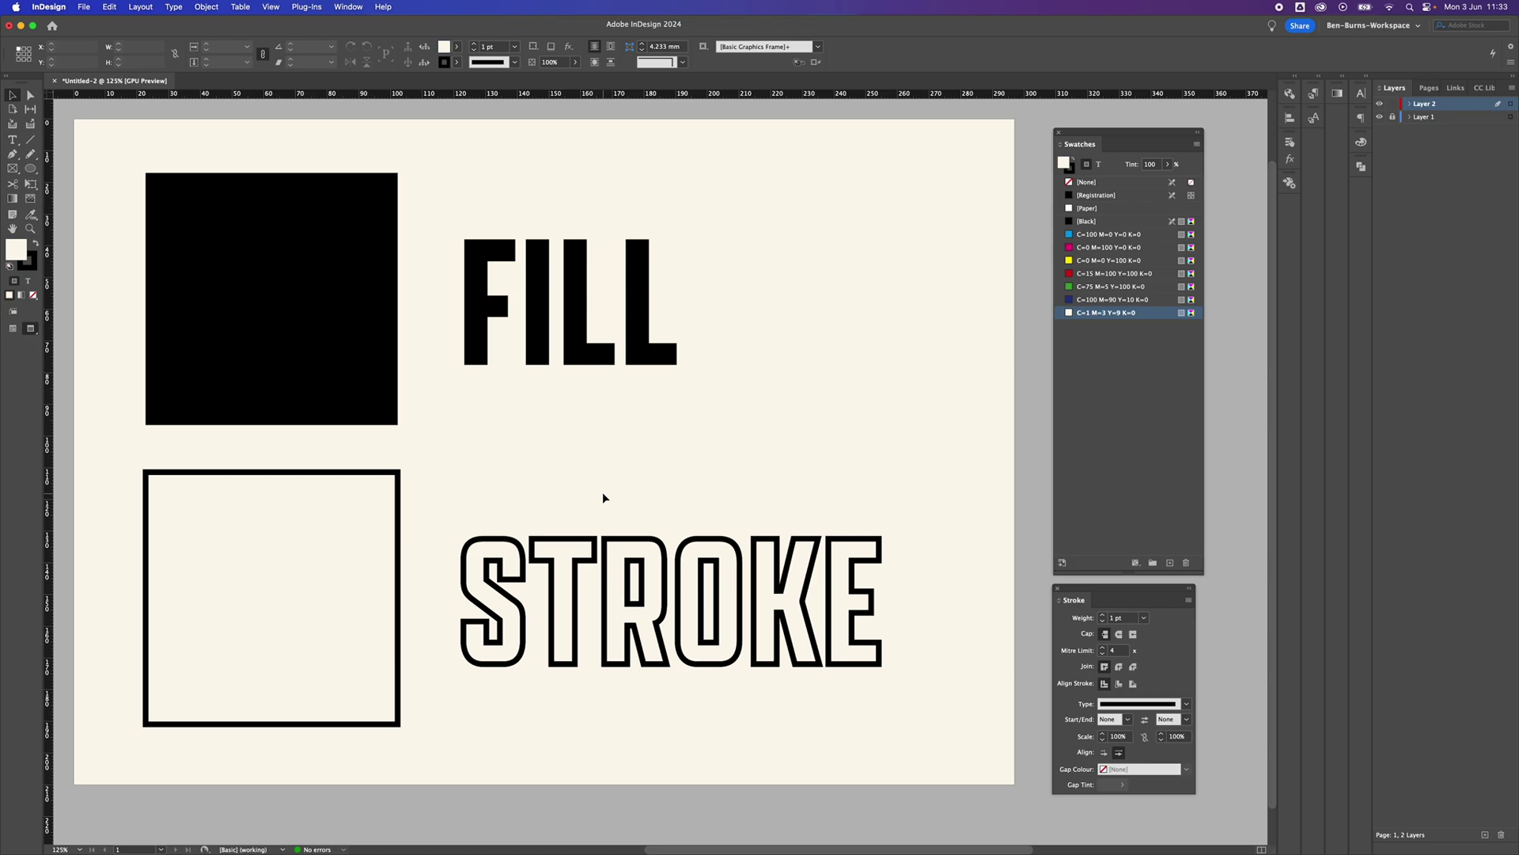
left_click(349, 7)
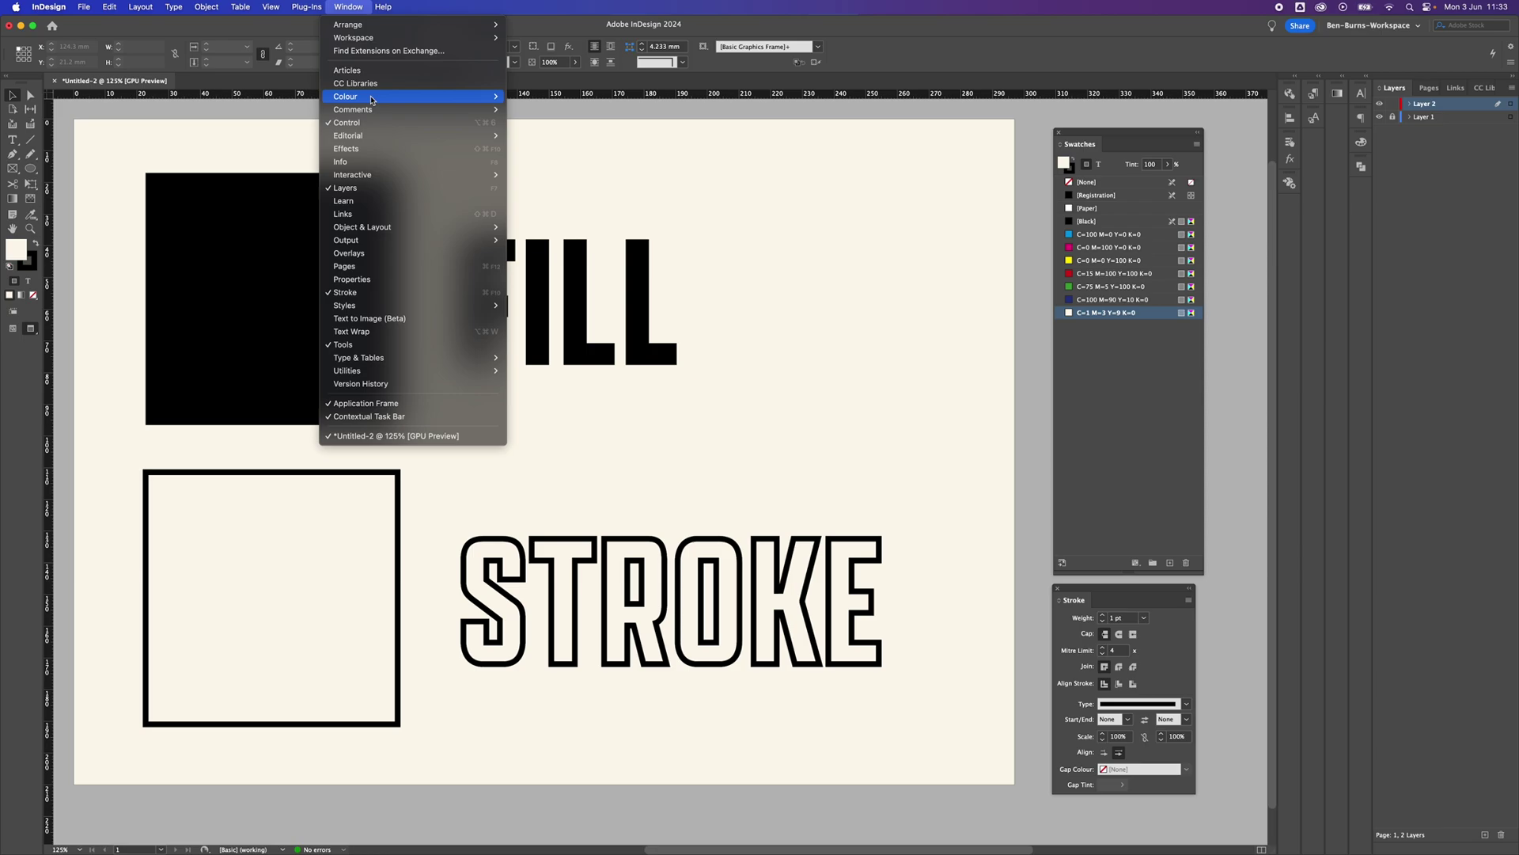
mouse_move(475, 97)
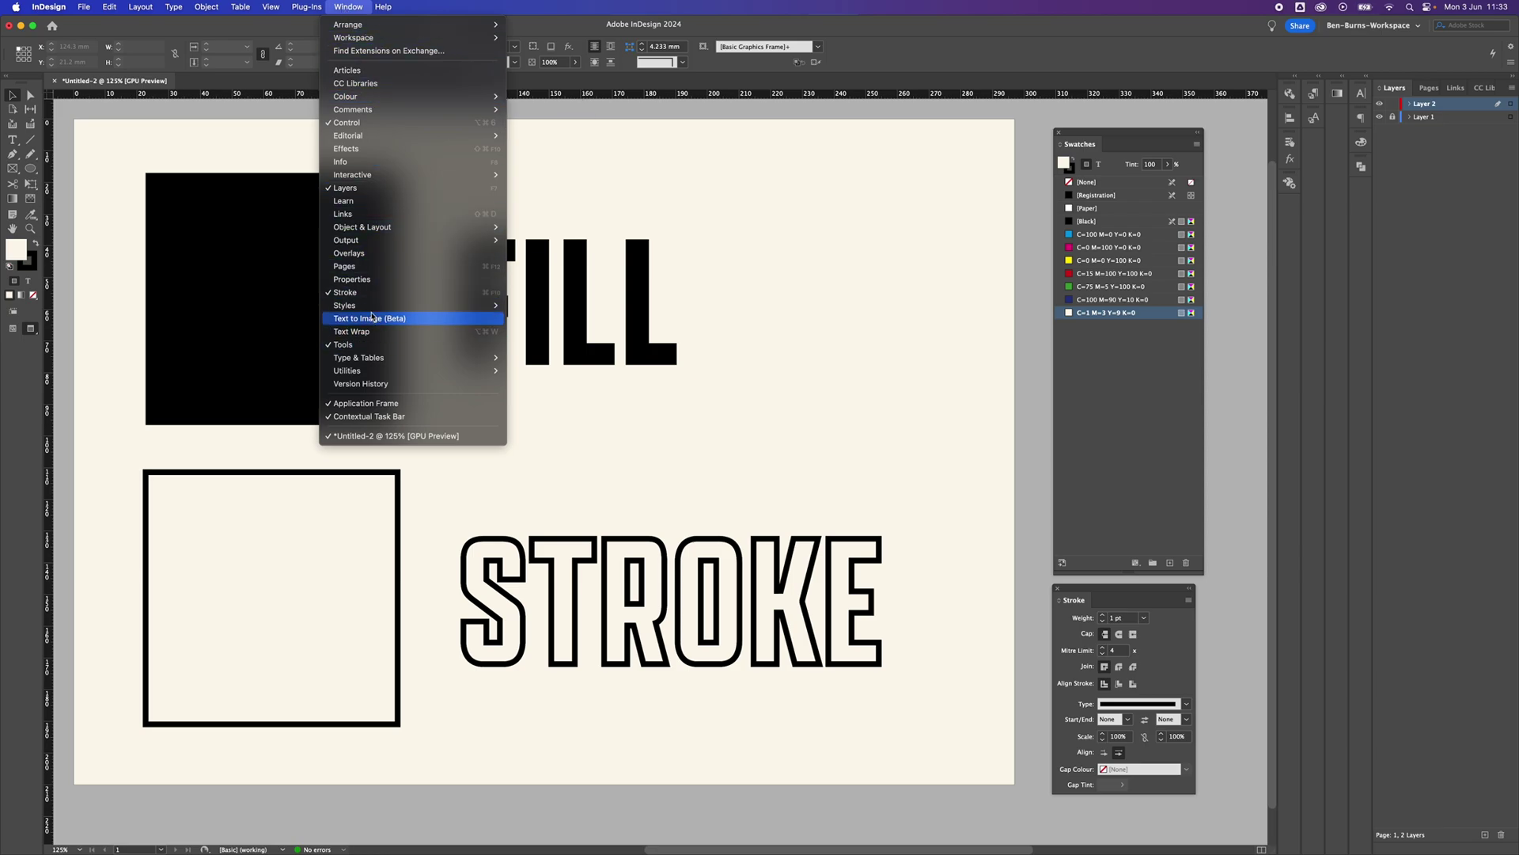
left_click(355, 8)
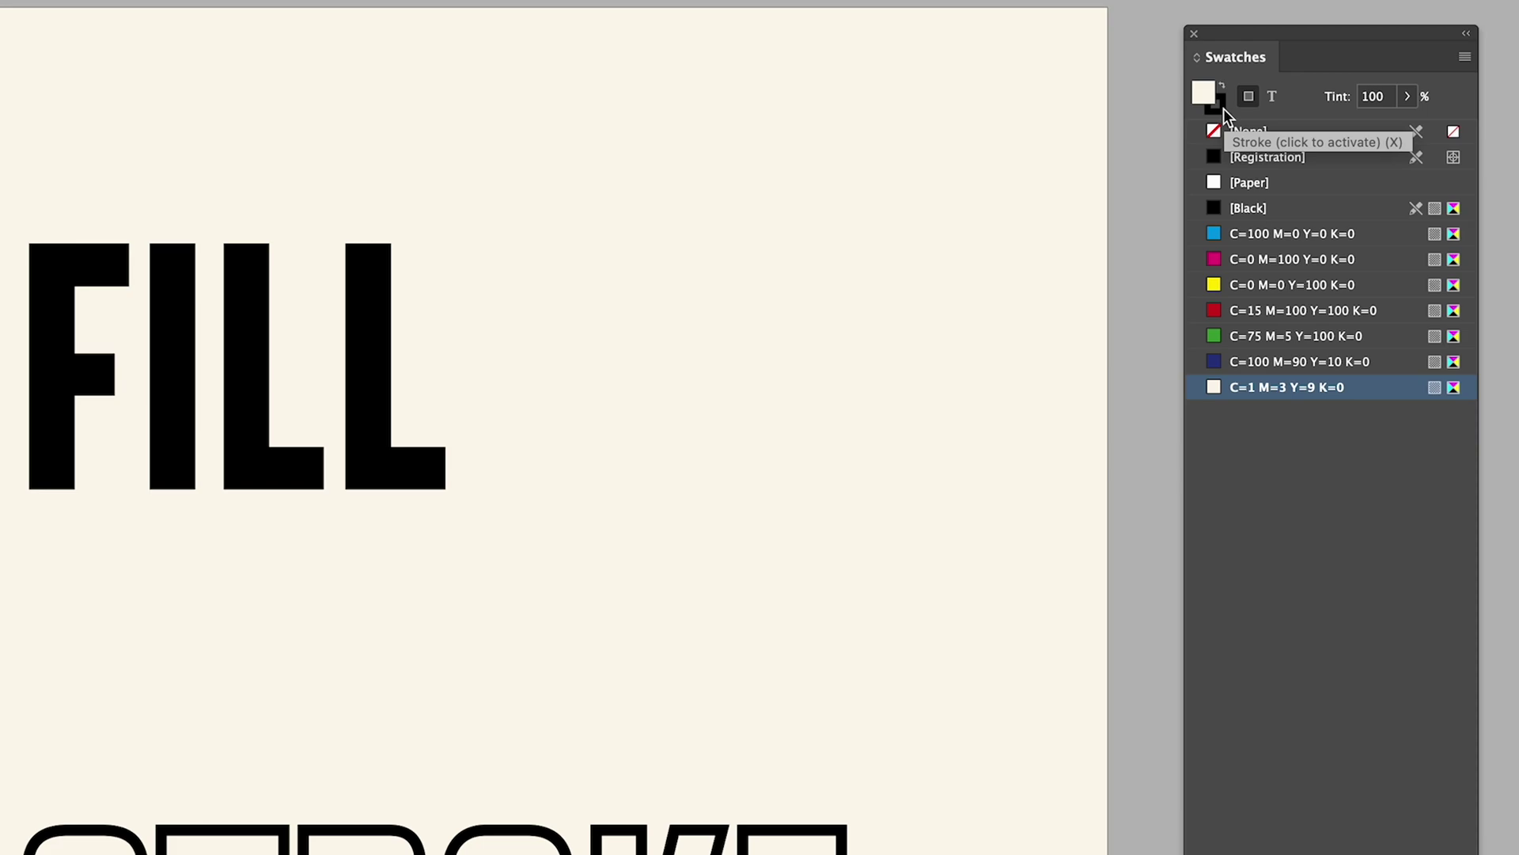
Step: Fill the black square with red C=15 M=100 Y=100 K=0 and give it a Black stroke
left_click(1223, 108)
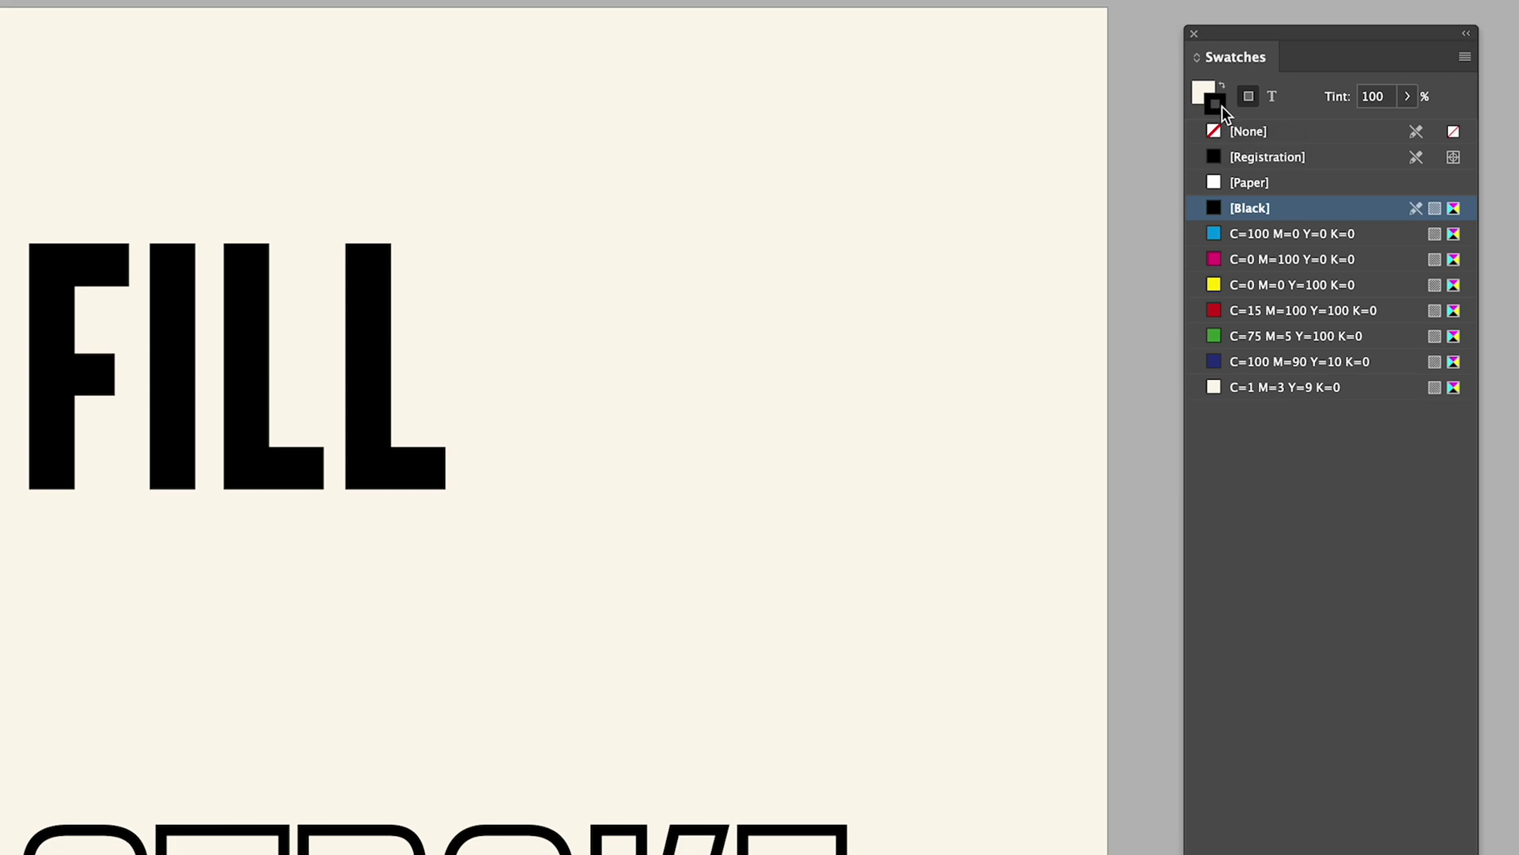
left_click(1197, 89)
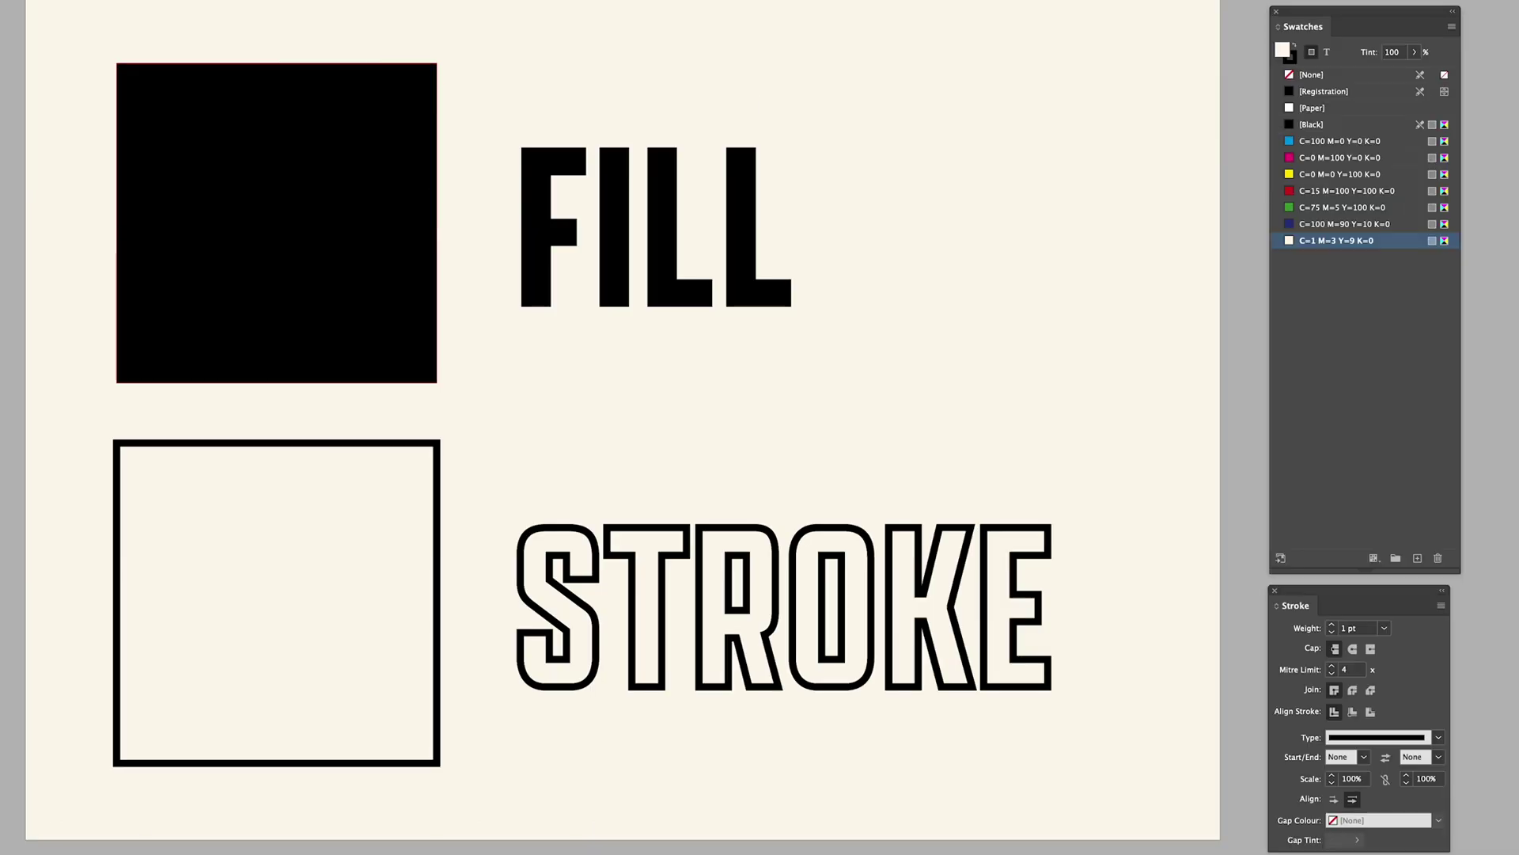
left_click(426, 198)
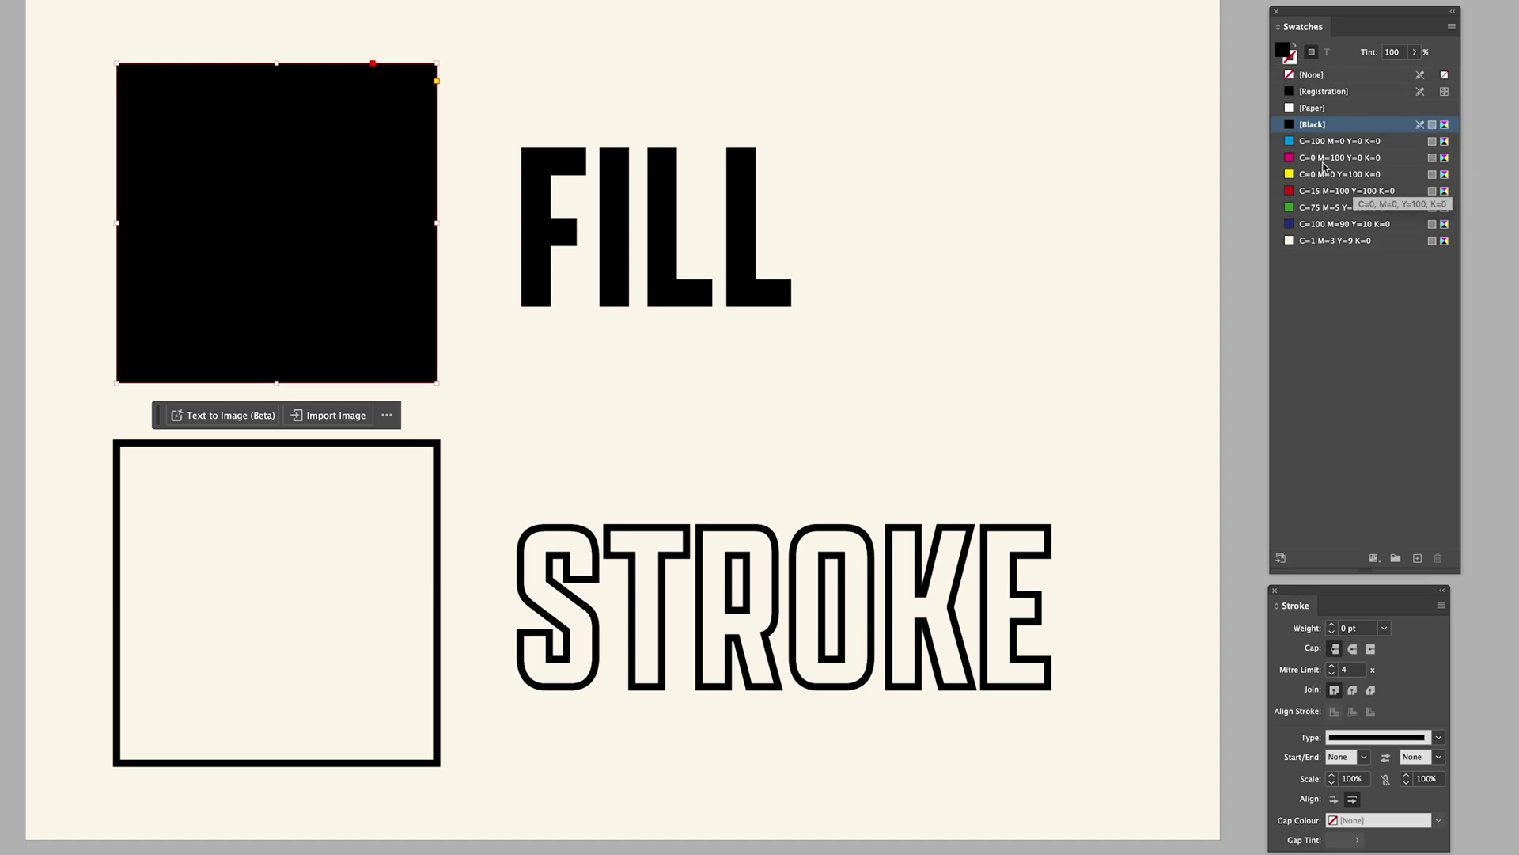
left_click(1347, 193)
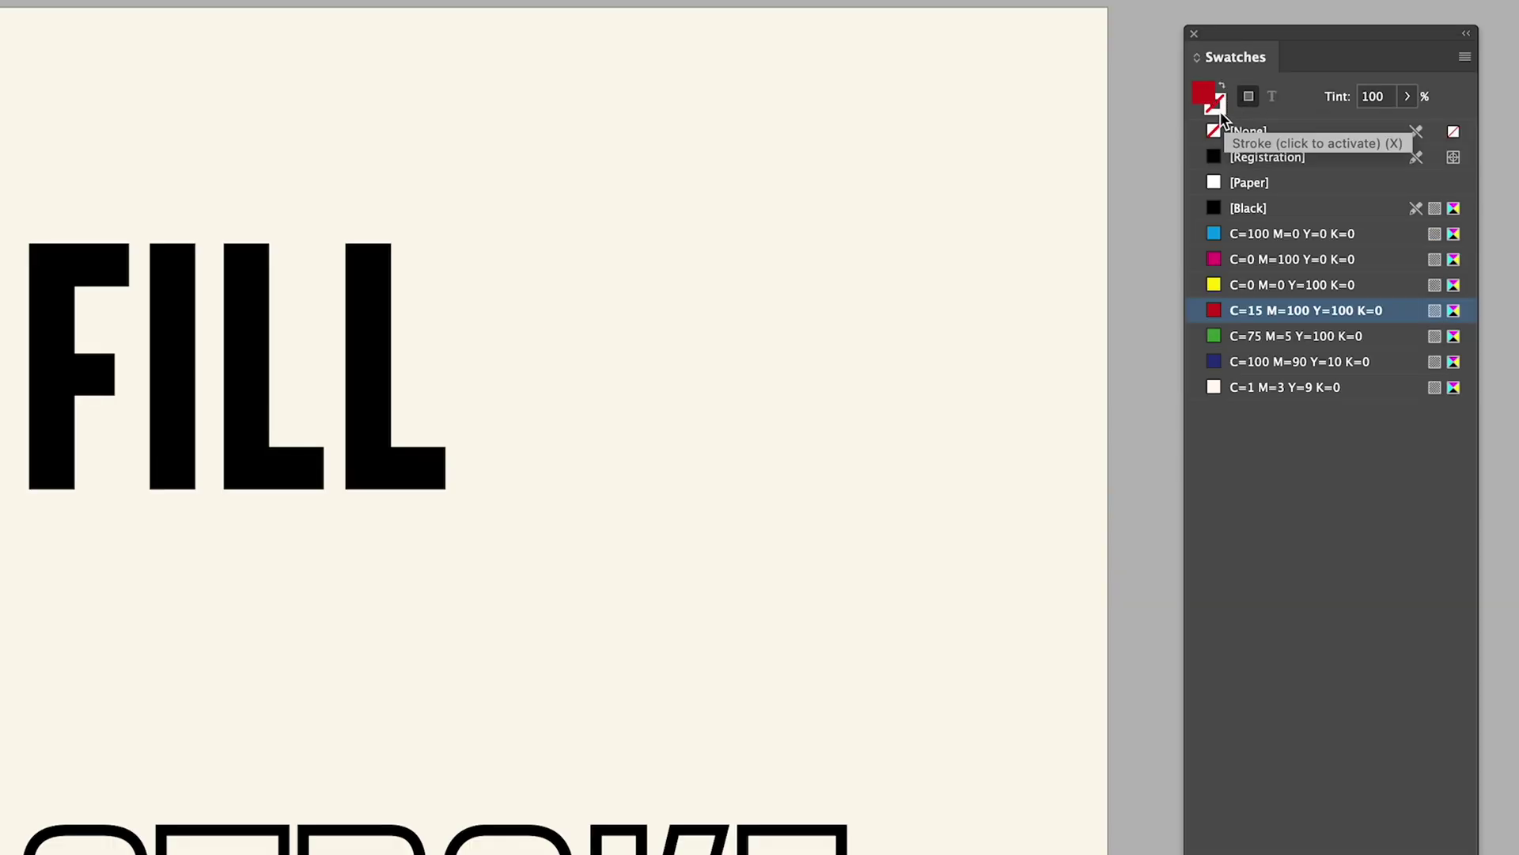
left_click(1217, 108)
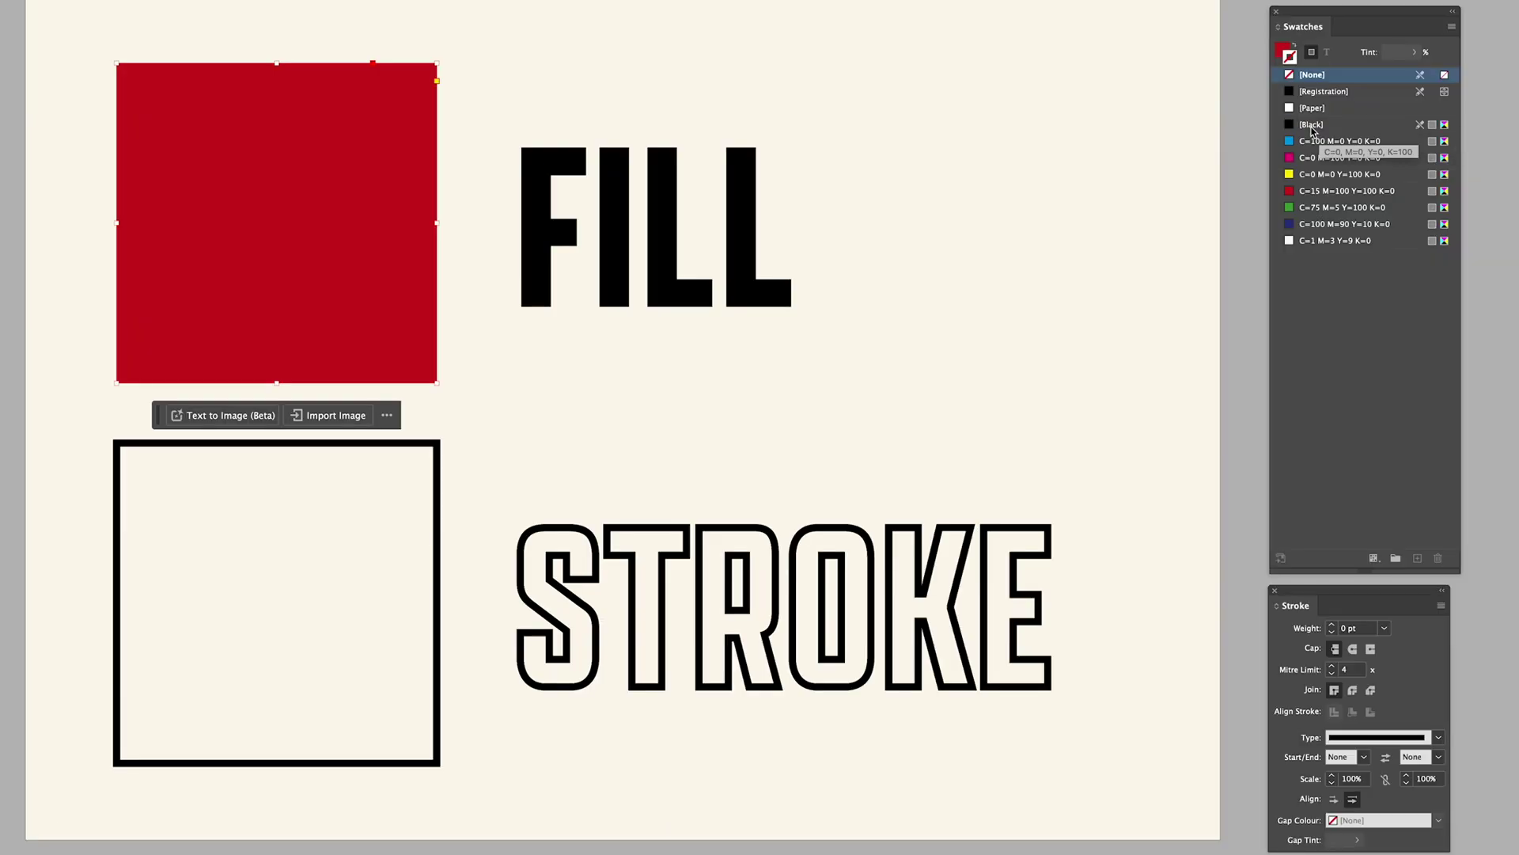
left_click(1335, 214)
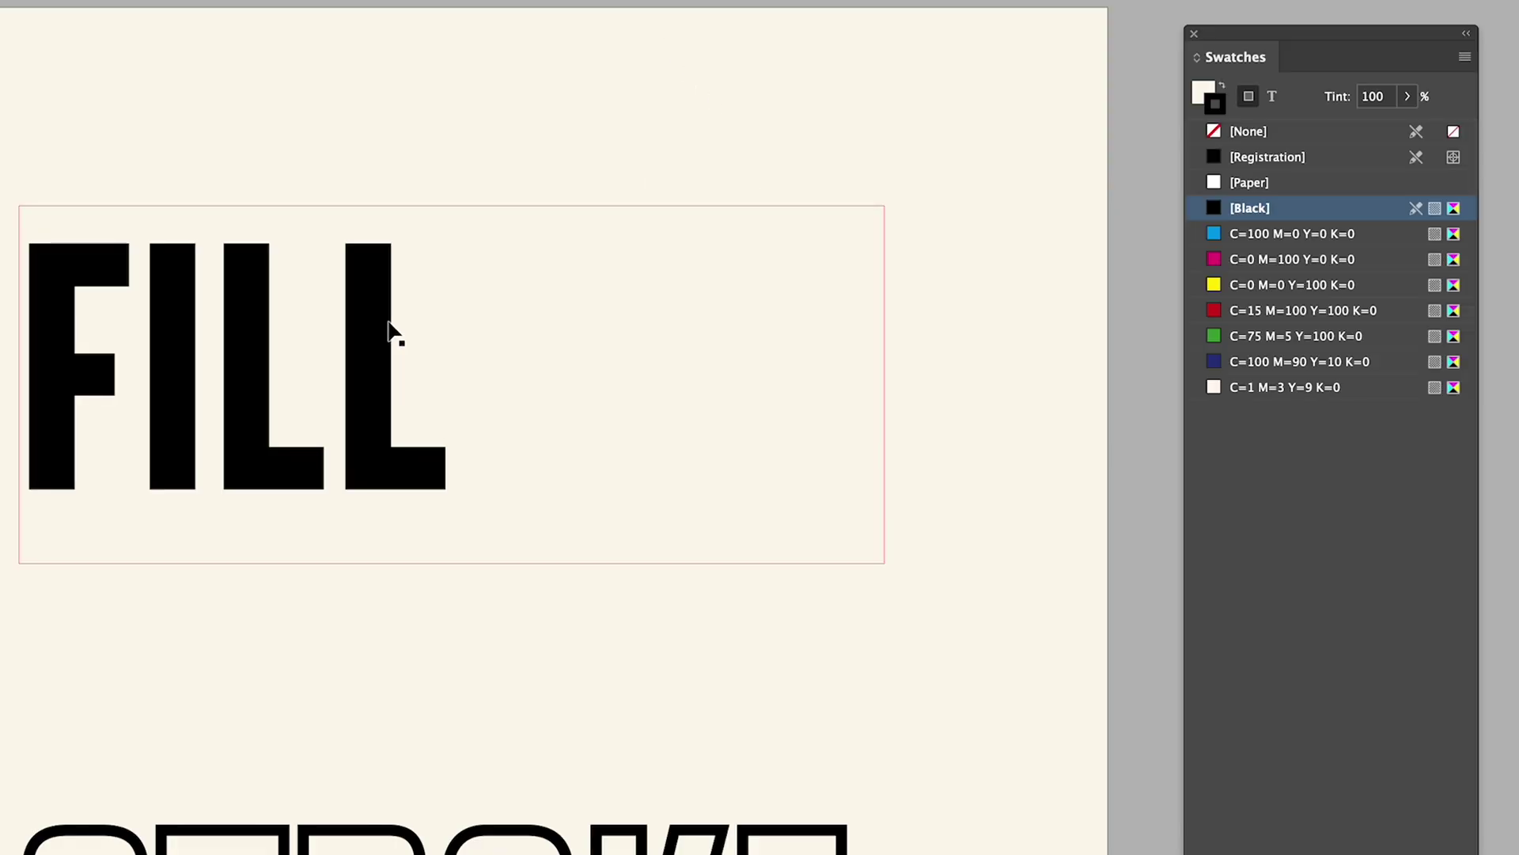
Step: Colour the word FILL red, then undo the change
left_click(388, 329)
double_click(389, 318)
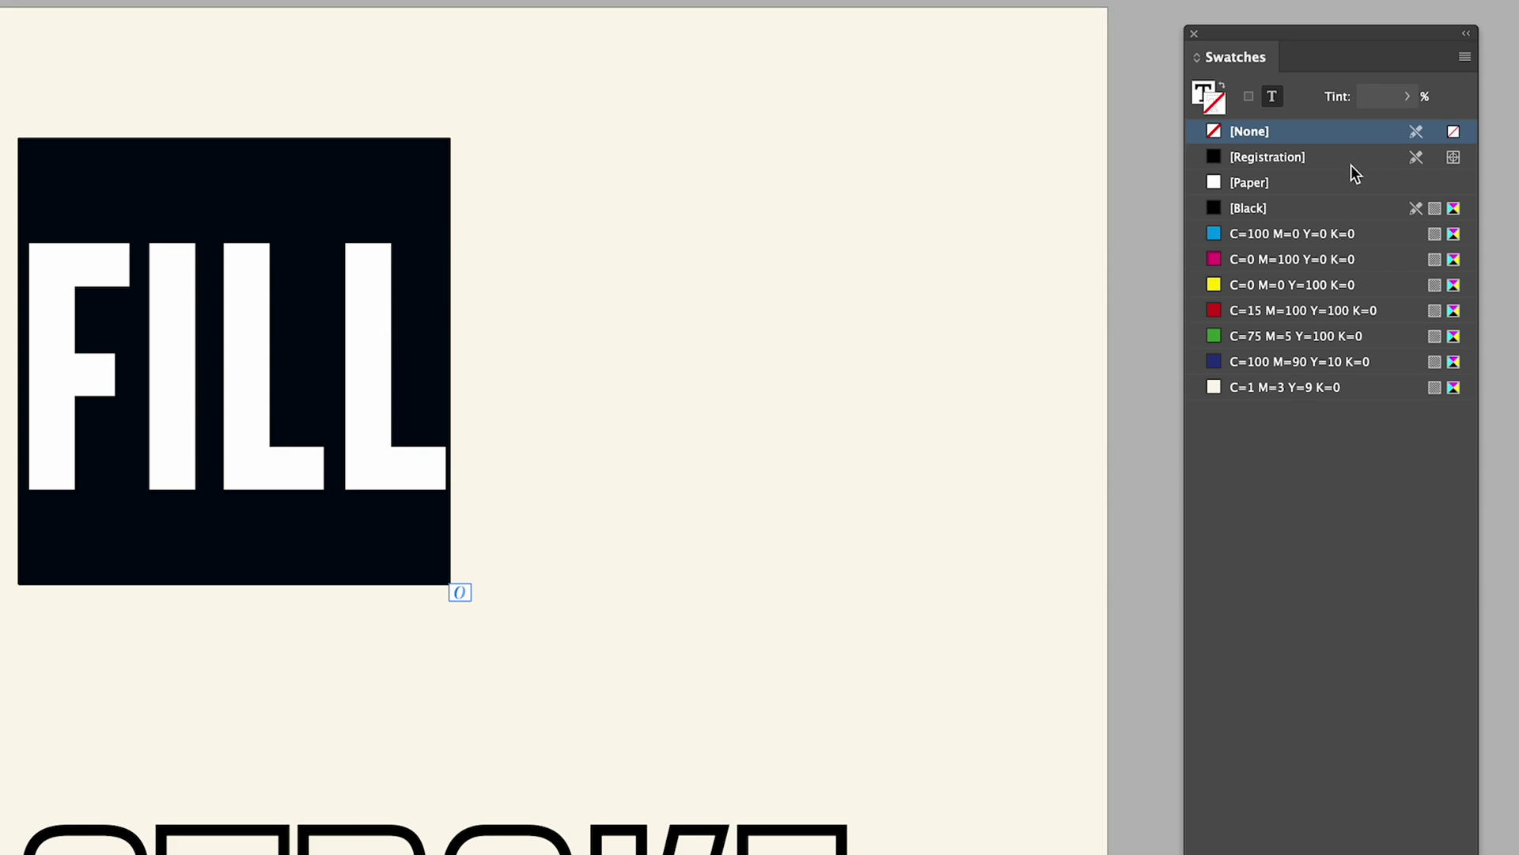
left_click(1202, 93)
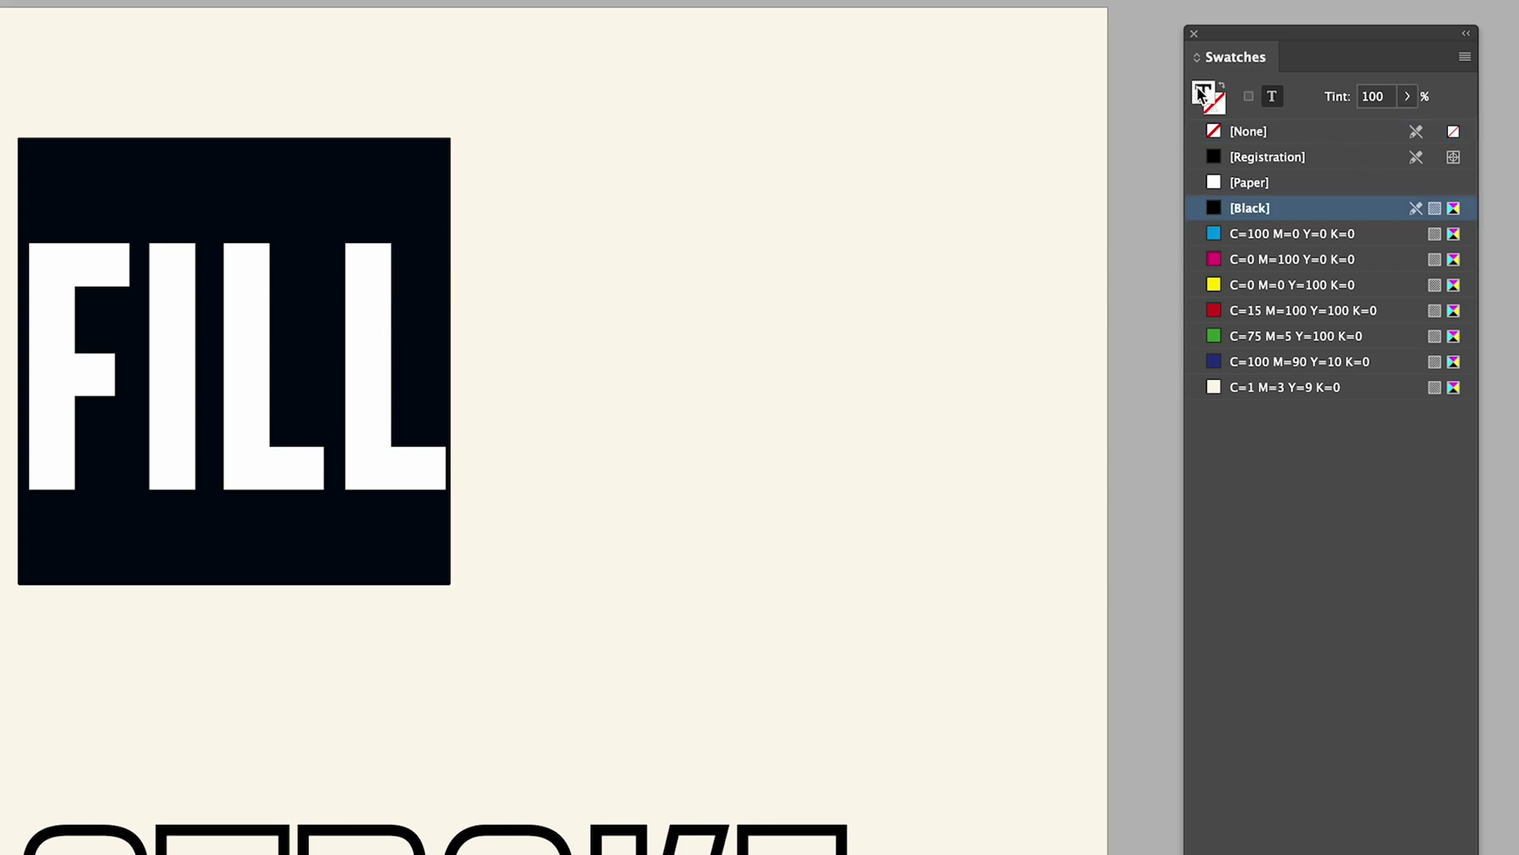
left_click(1287, 311)
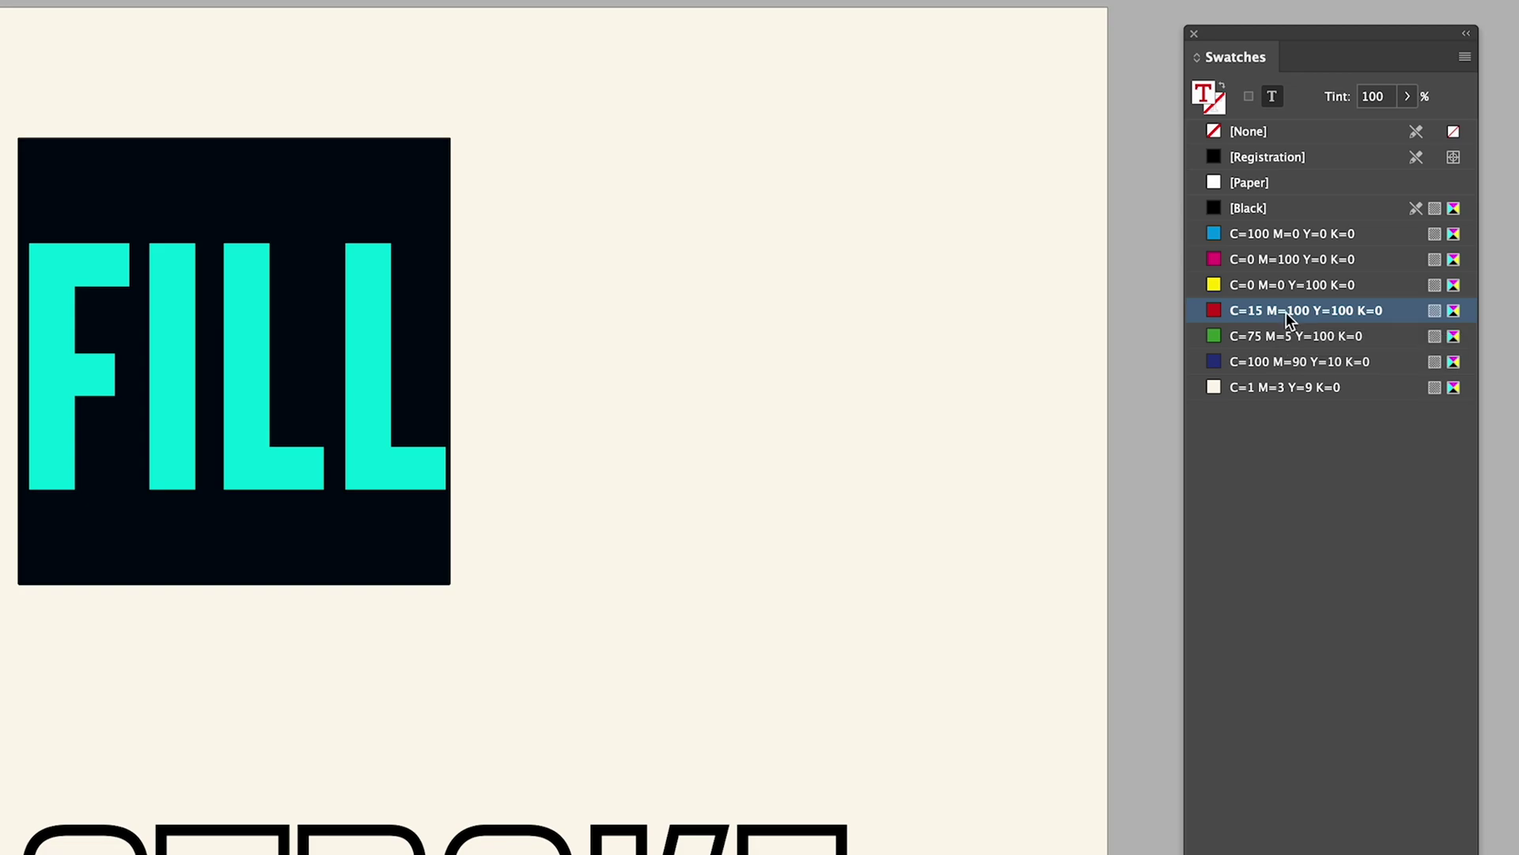
key("Escape")
key("ctrl+shift+a")
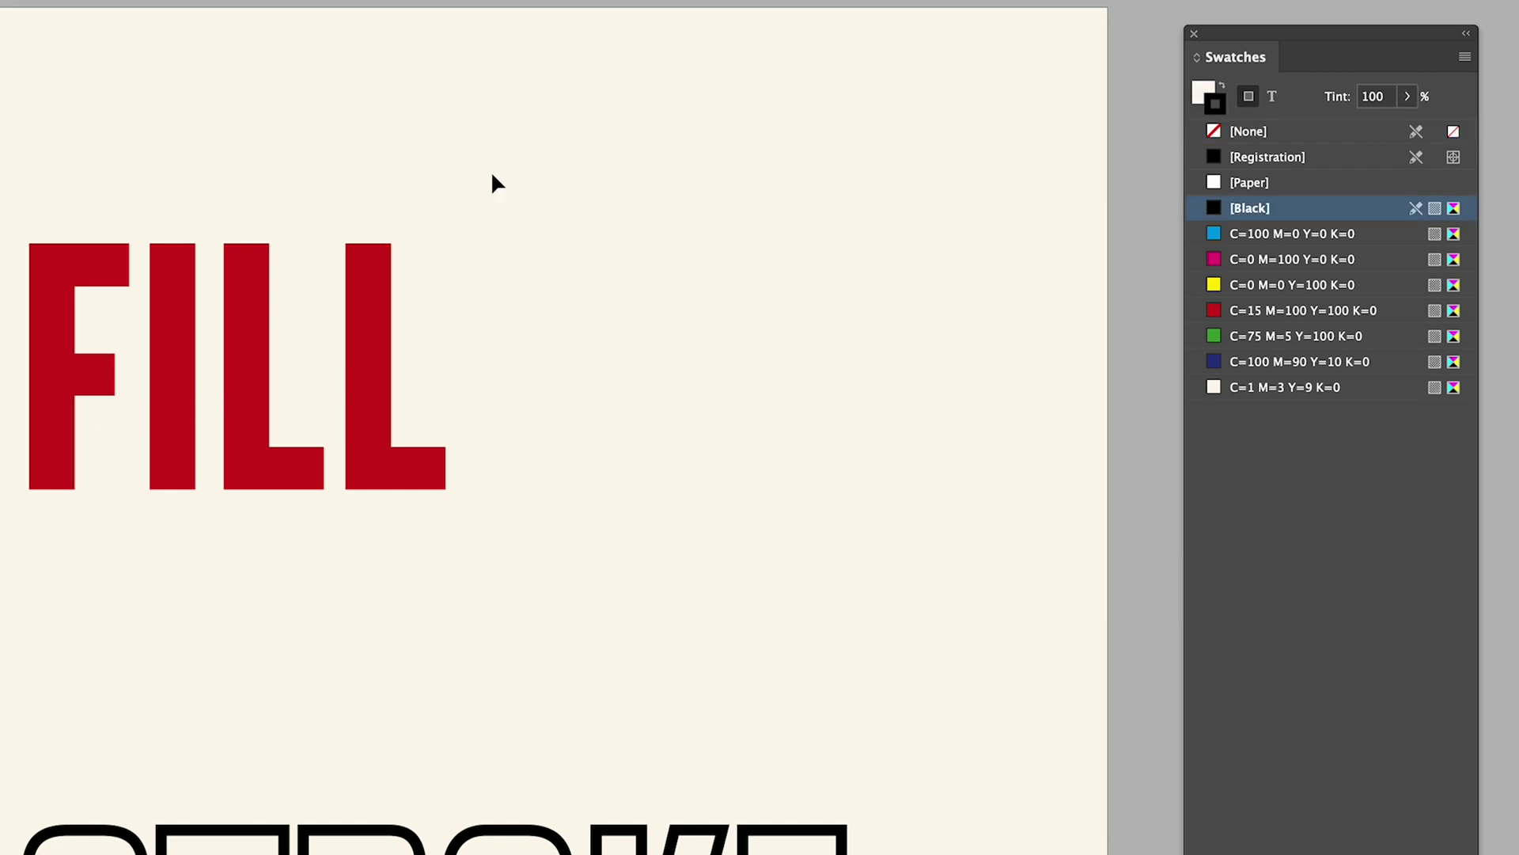
key("ctrl+z")
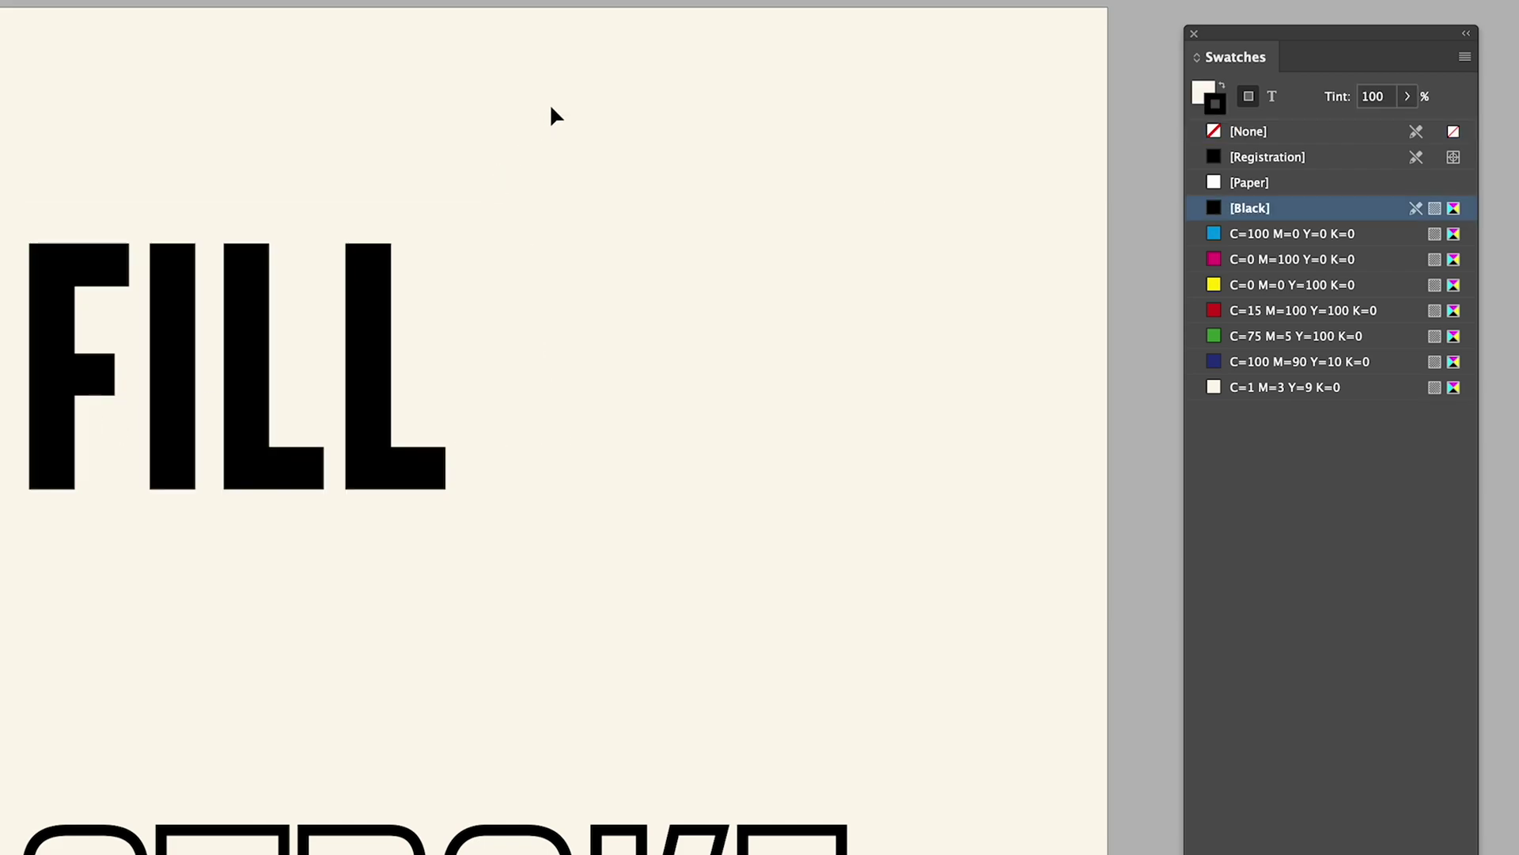
Step: Try a red background on the FILL frame, undo it, and colour the FILL text red instead
left_click(300, 391)
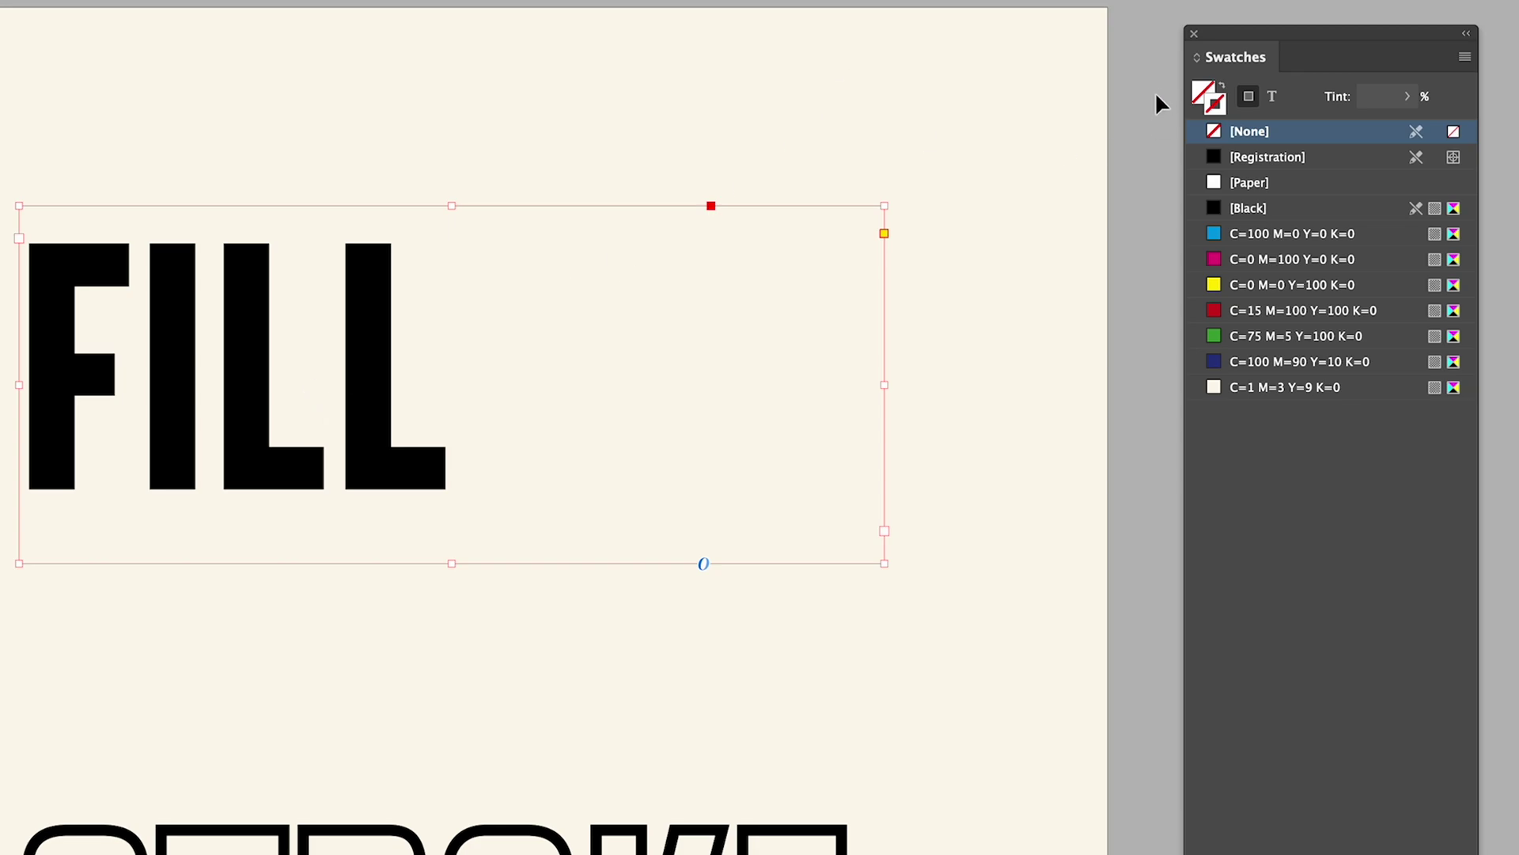
left_click(1357, 317)
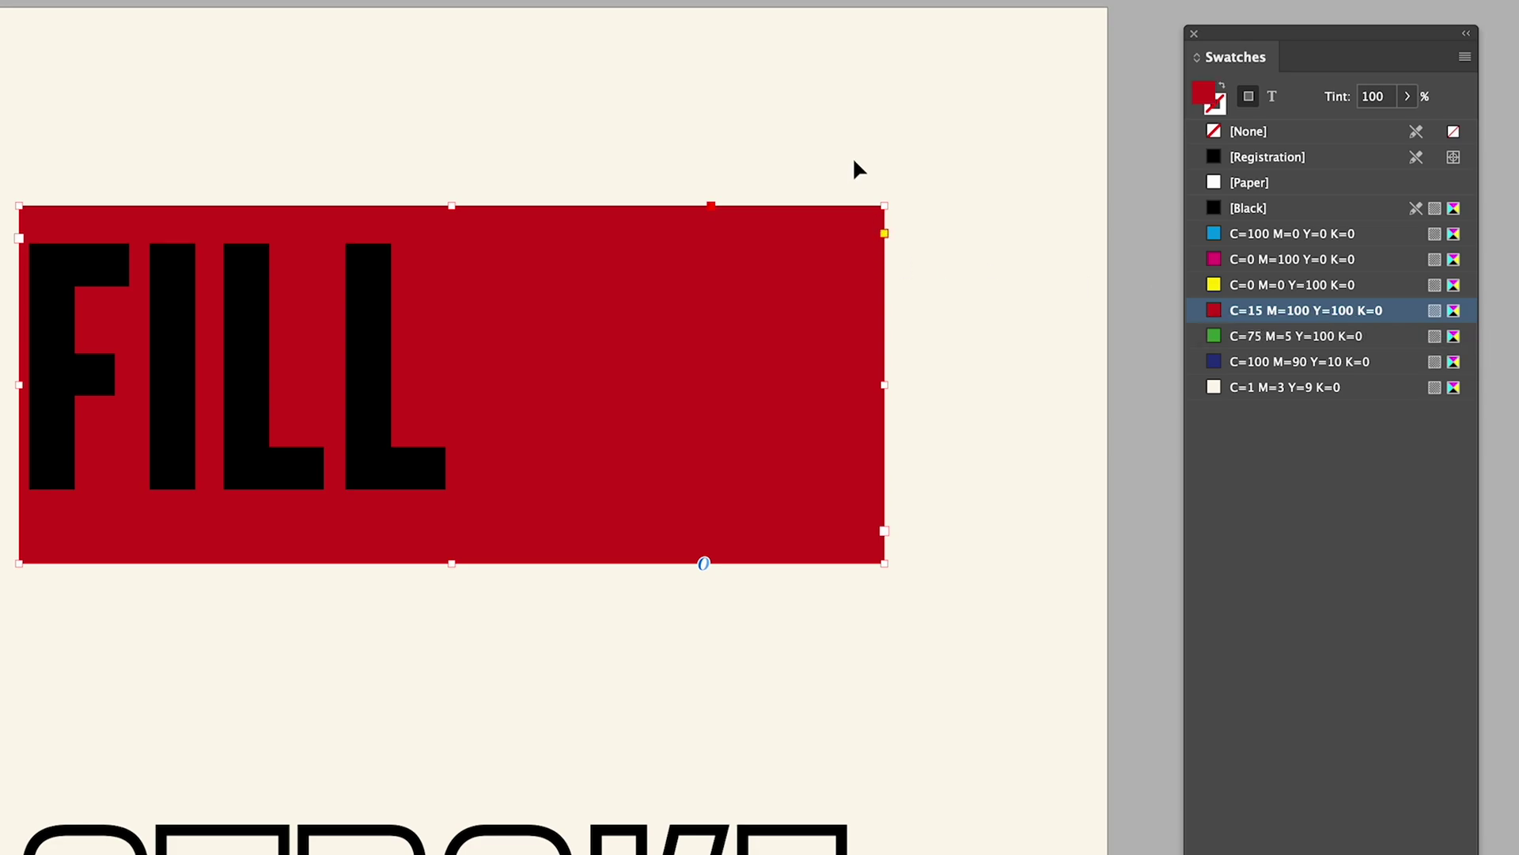
key("slash")
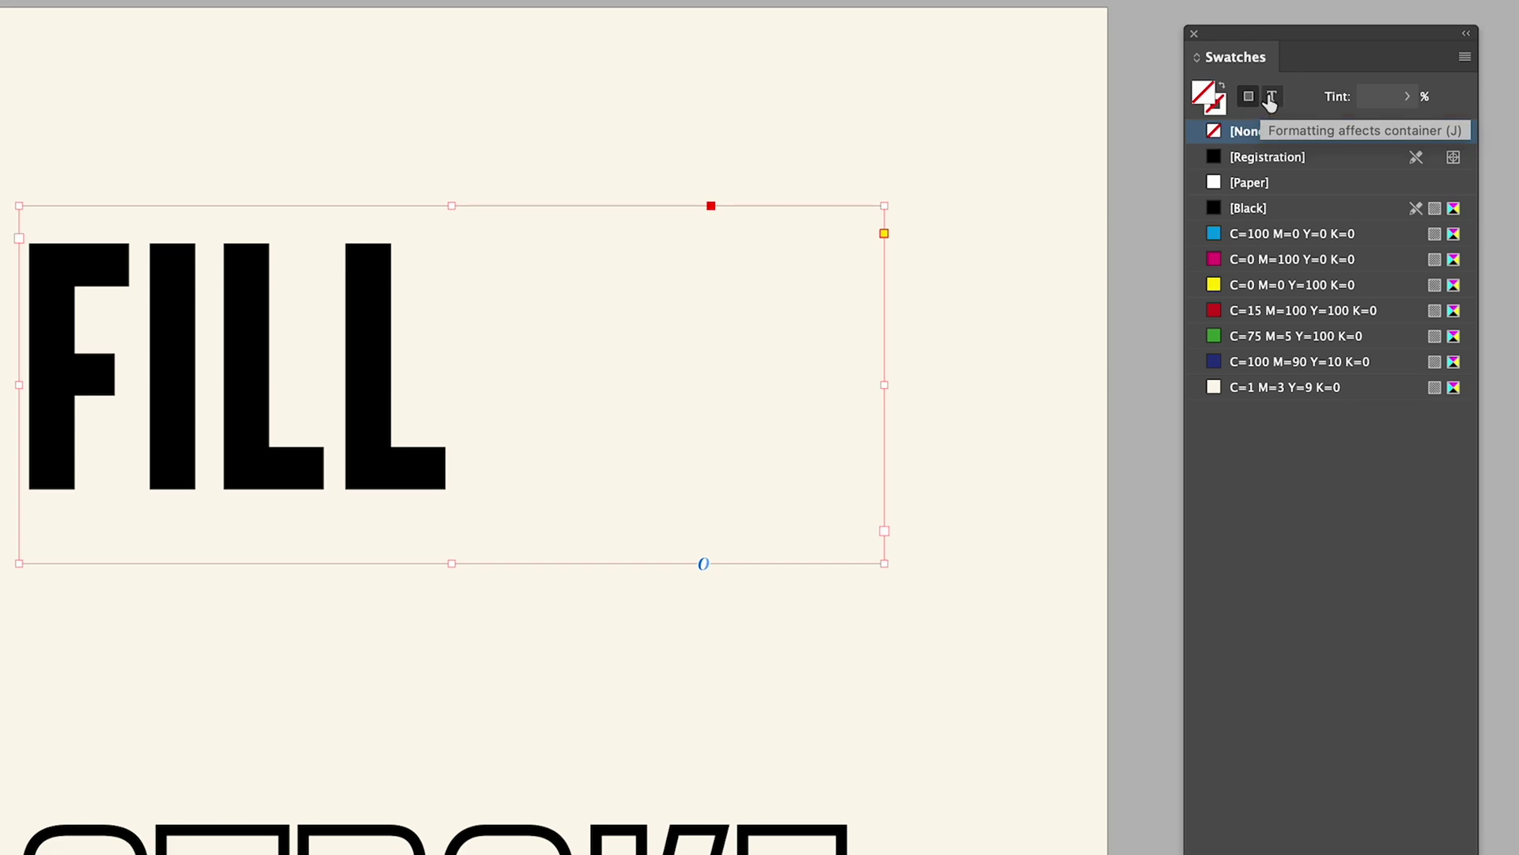
left_click(1272, 100)
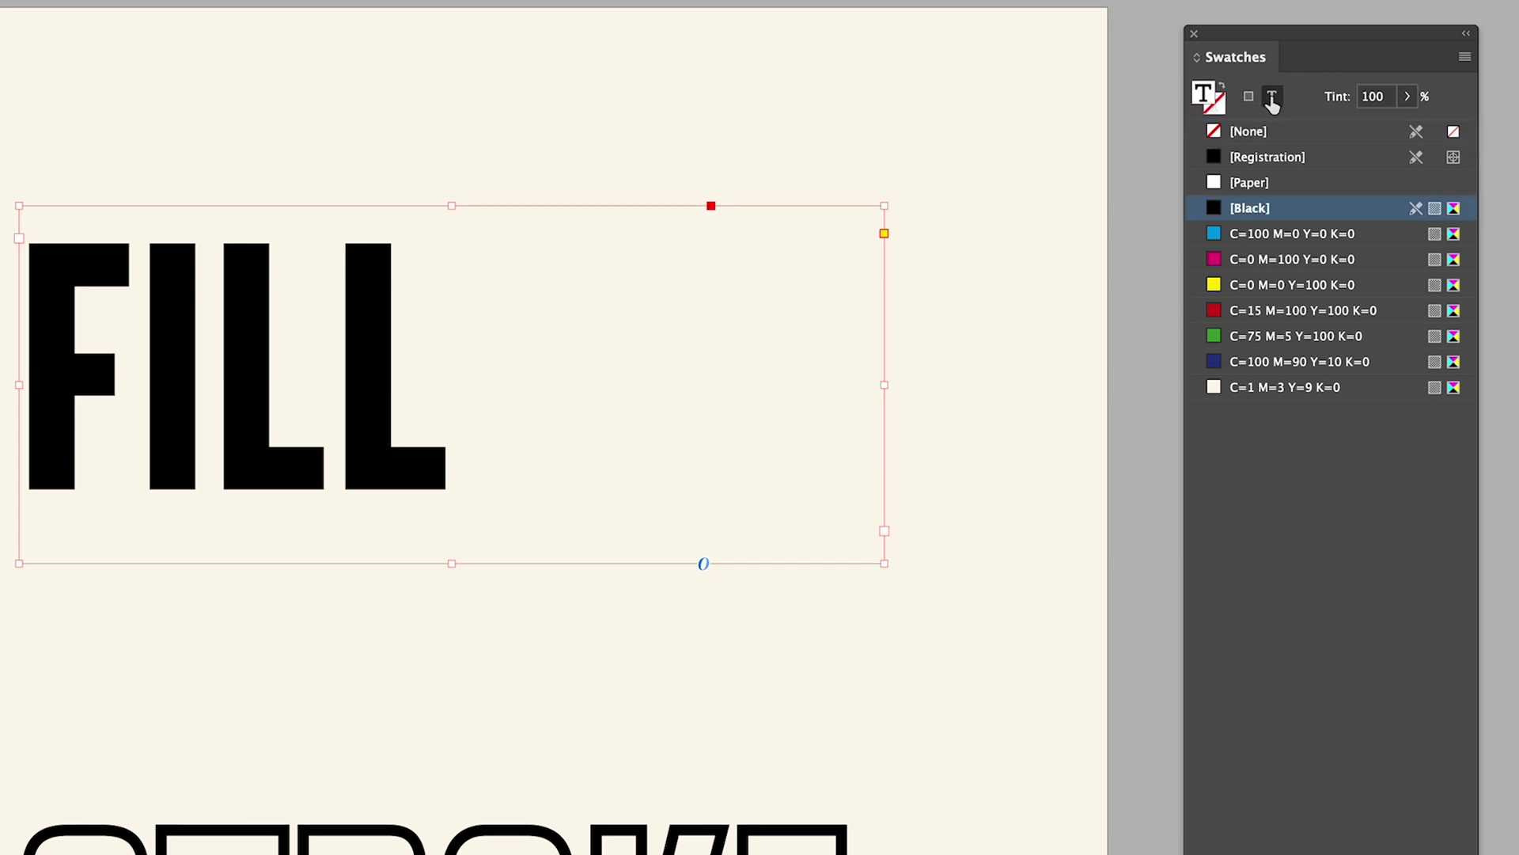
left_click(1277, 311)
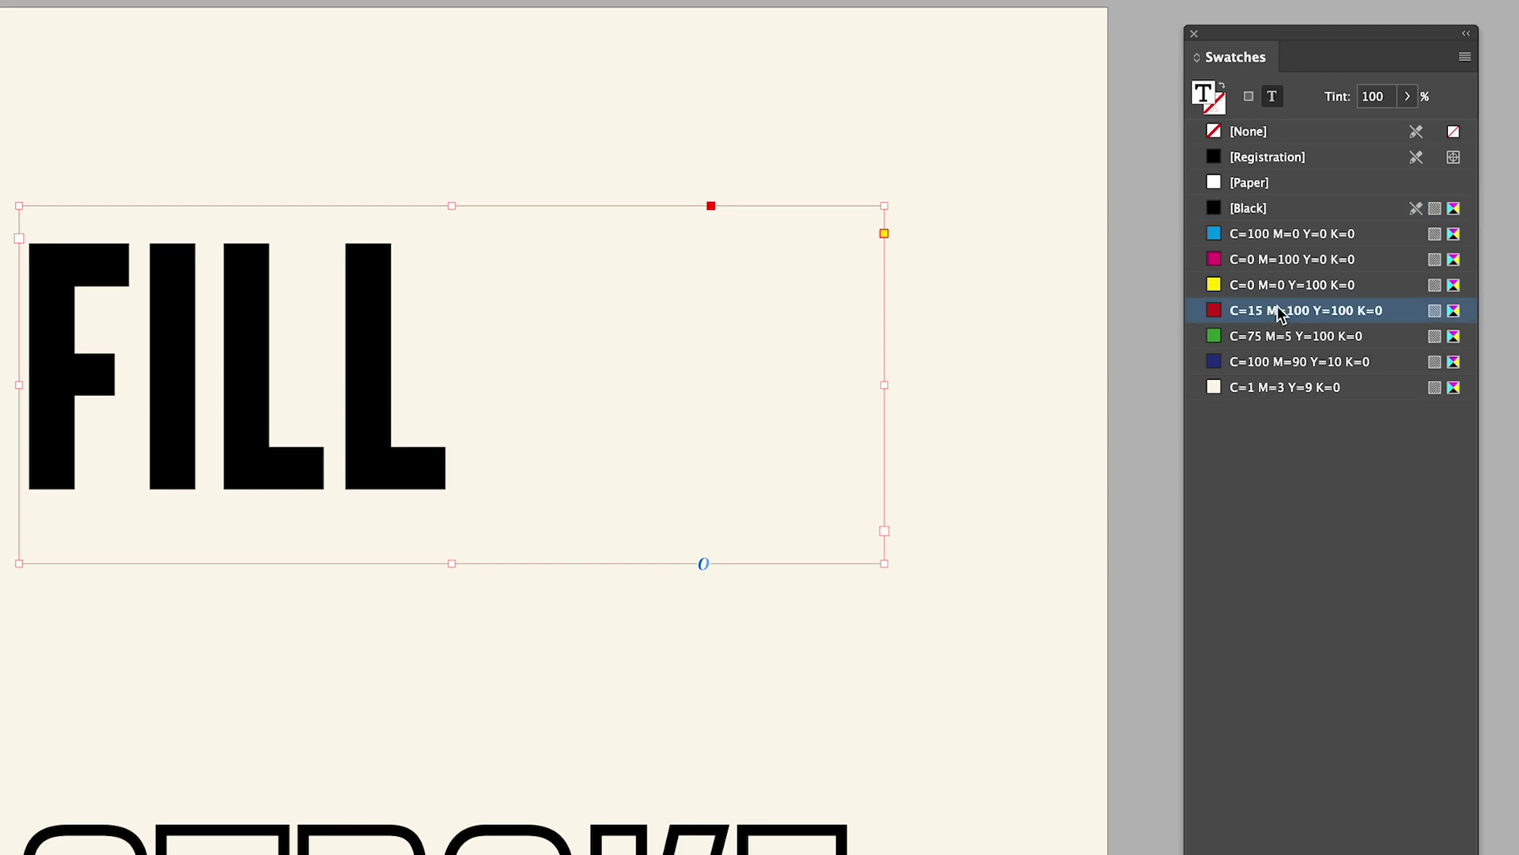
left_click(660, 155)
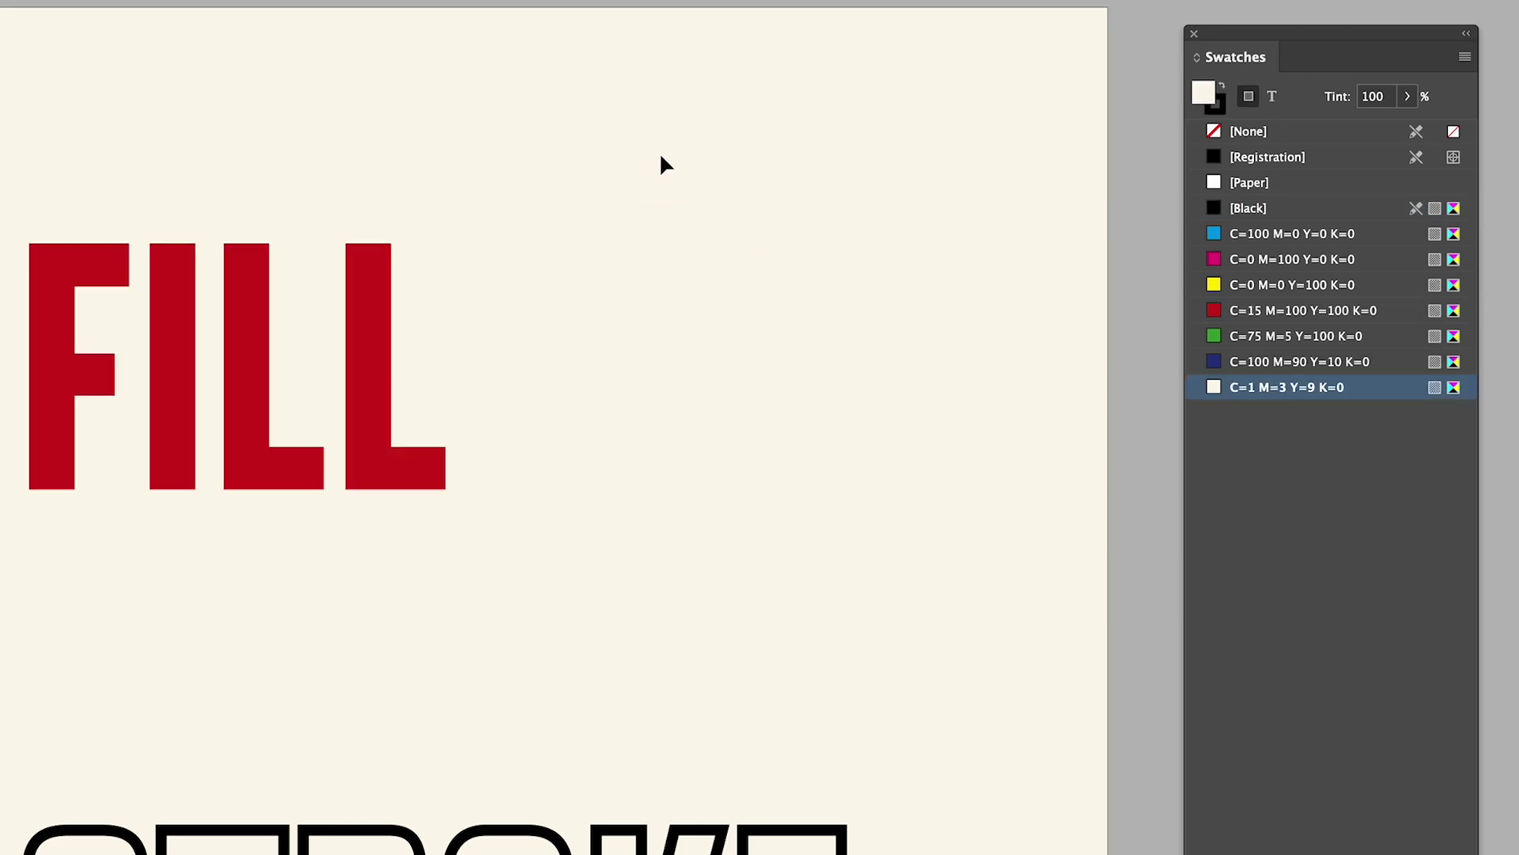
Step: Try Paper, green and navy fills on the FILL frame, ending with a fill of None
left_click(614, 297)
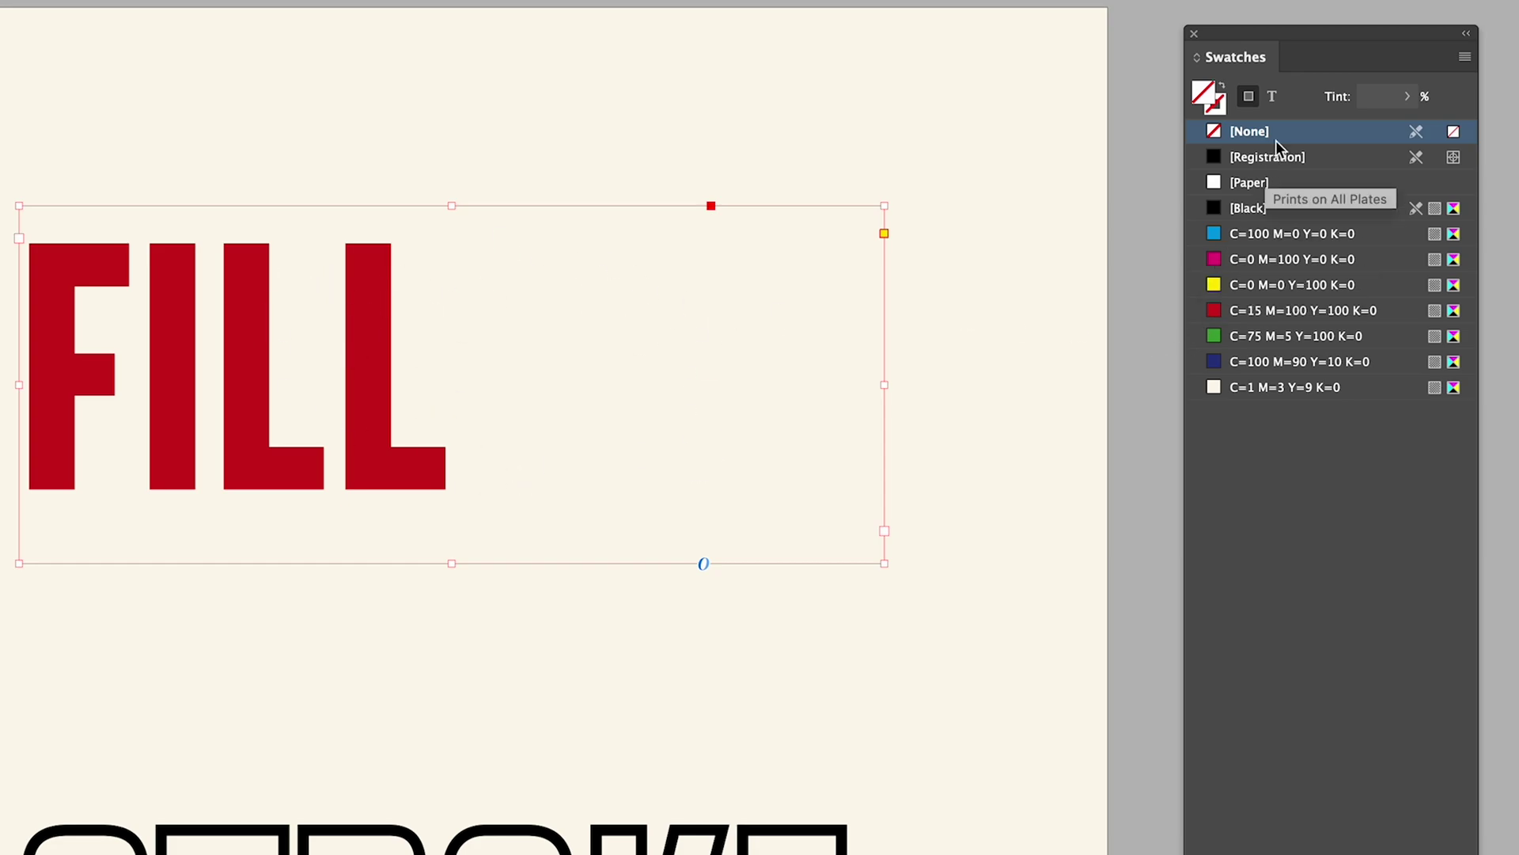
left_click(1314, 182)
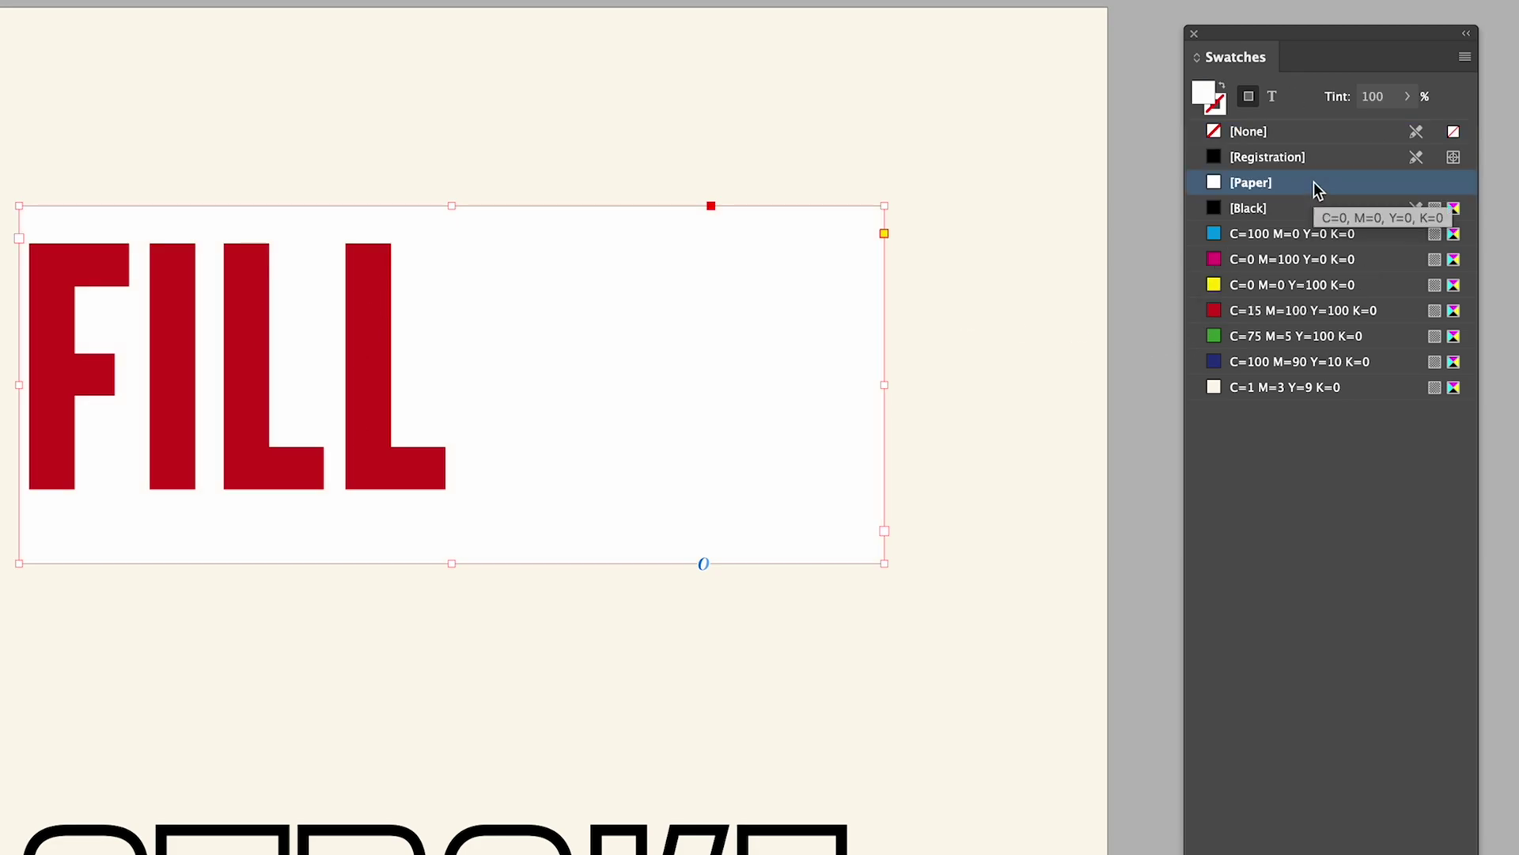
left_click(1268, 339)
left_click(1264, 365)
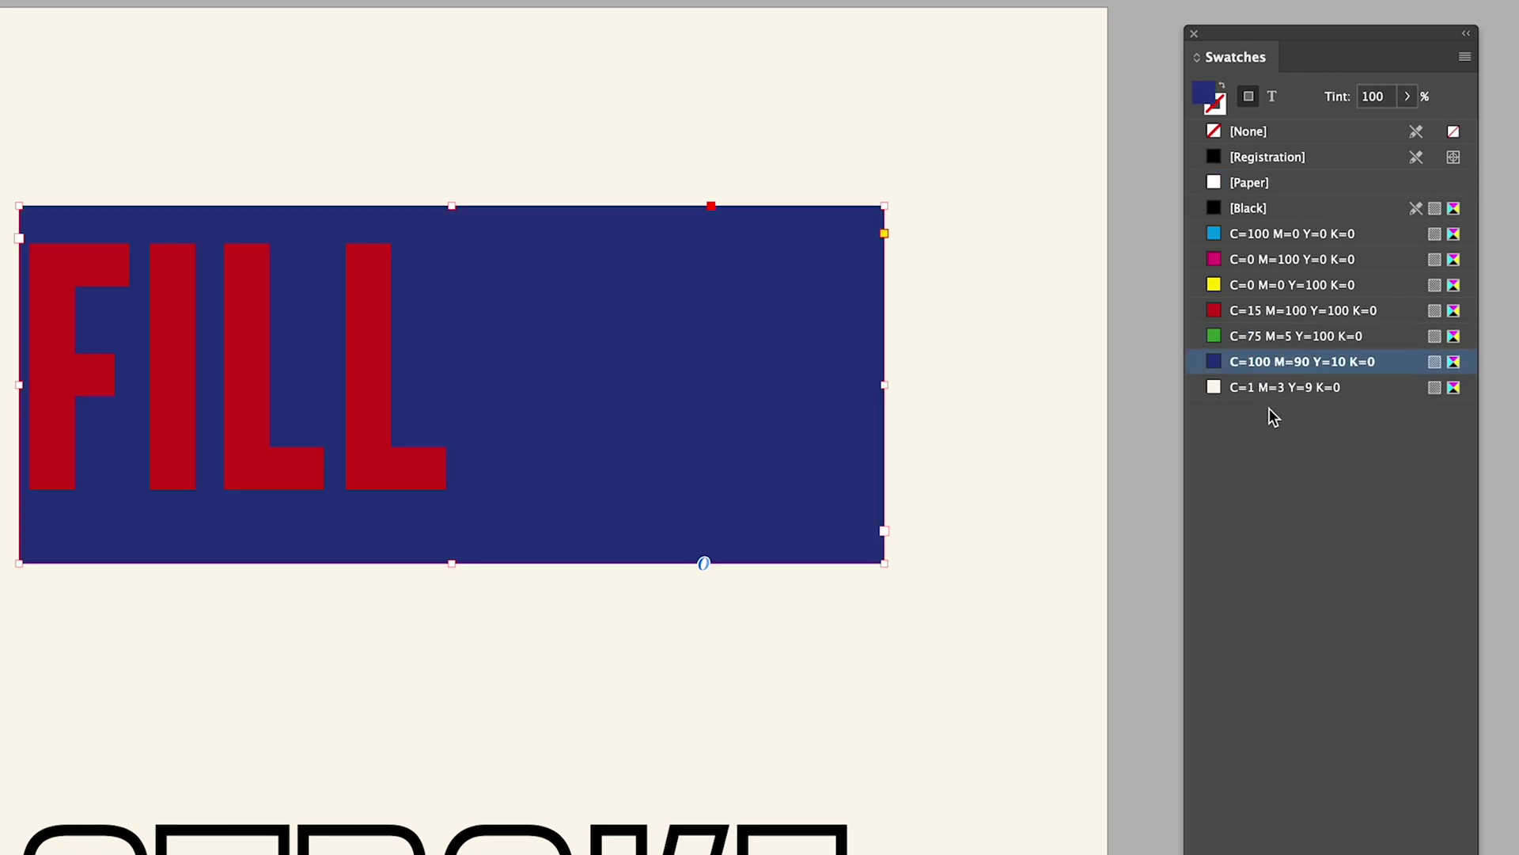
left_click(1252, 133)
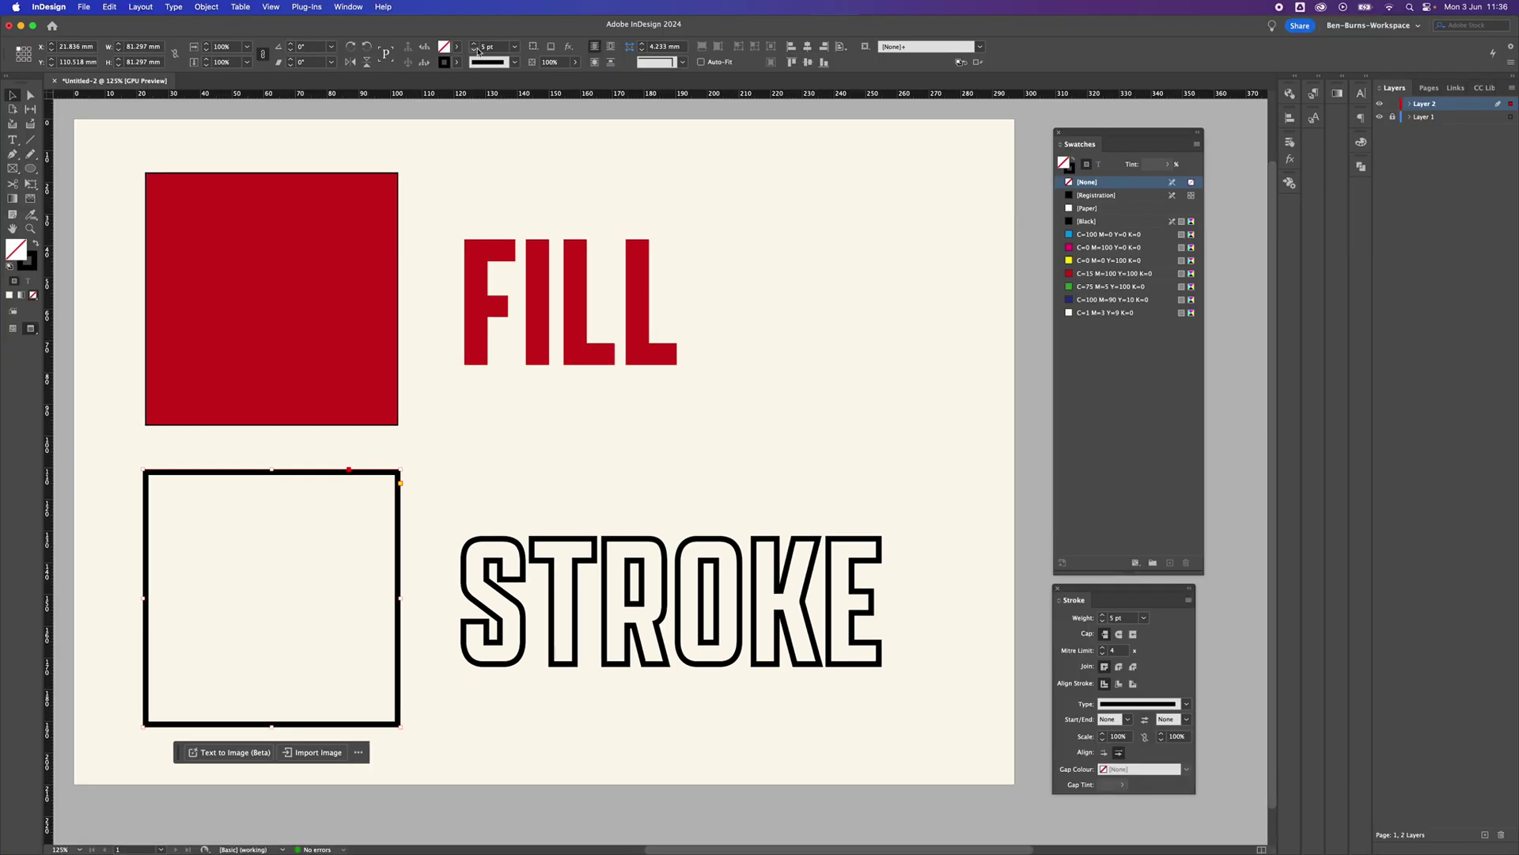
Step: Set the outlined square's stroke to 10 pt weight, Round Join and a dashed type
left_click(515, 46)
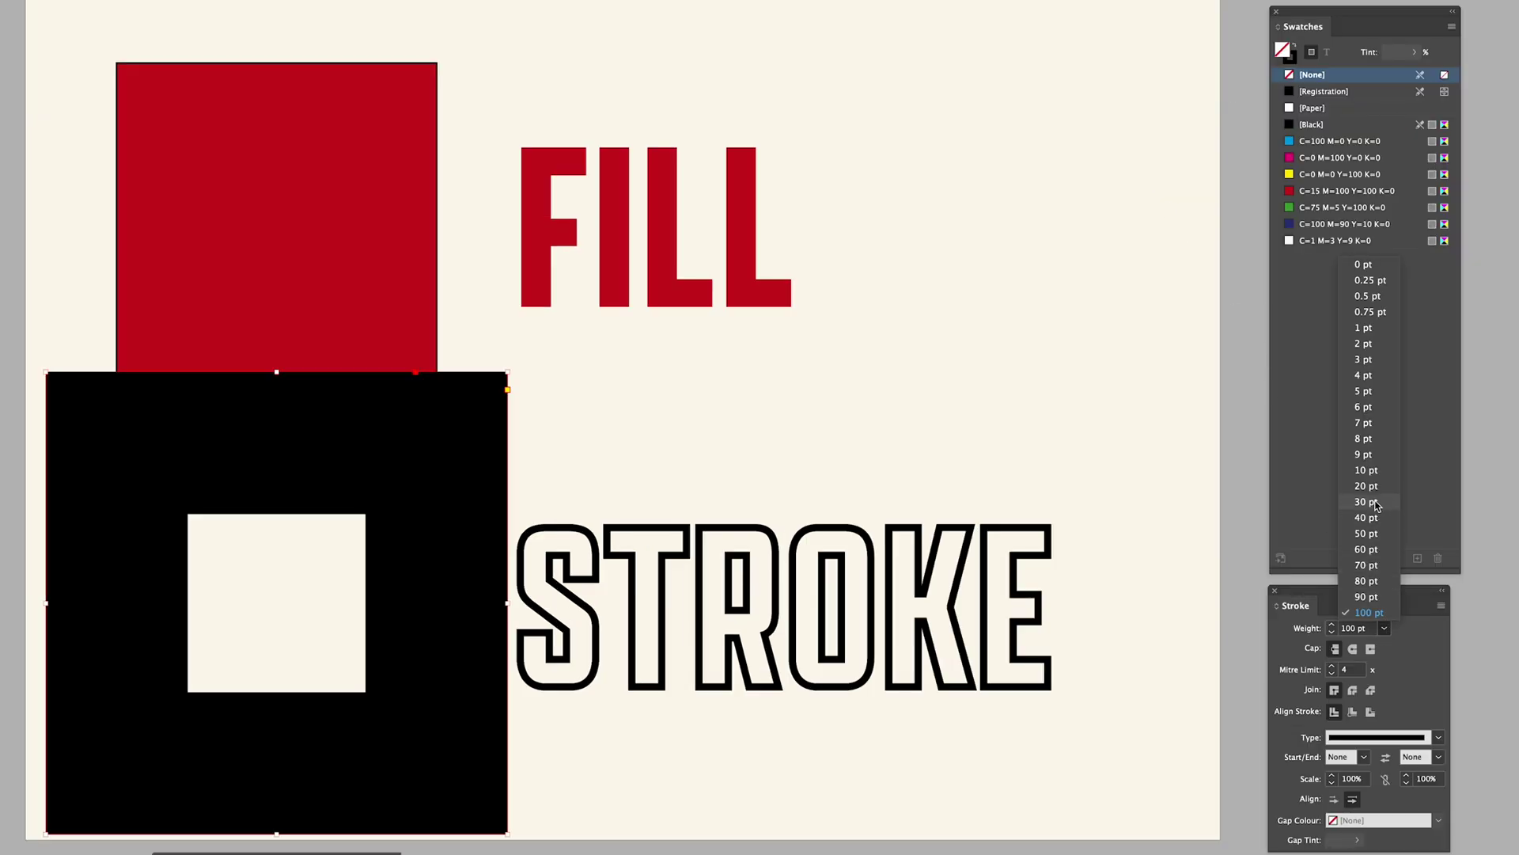
left_click(1374, 502)
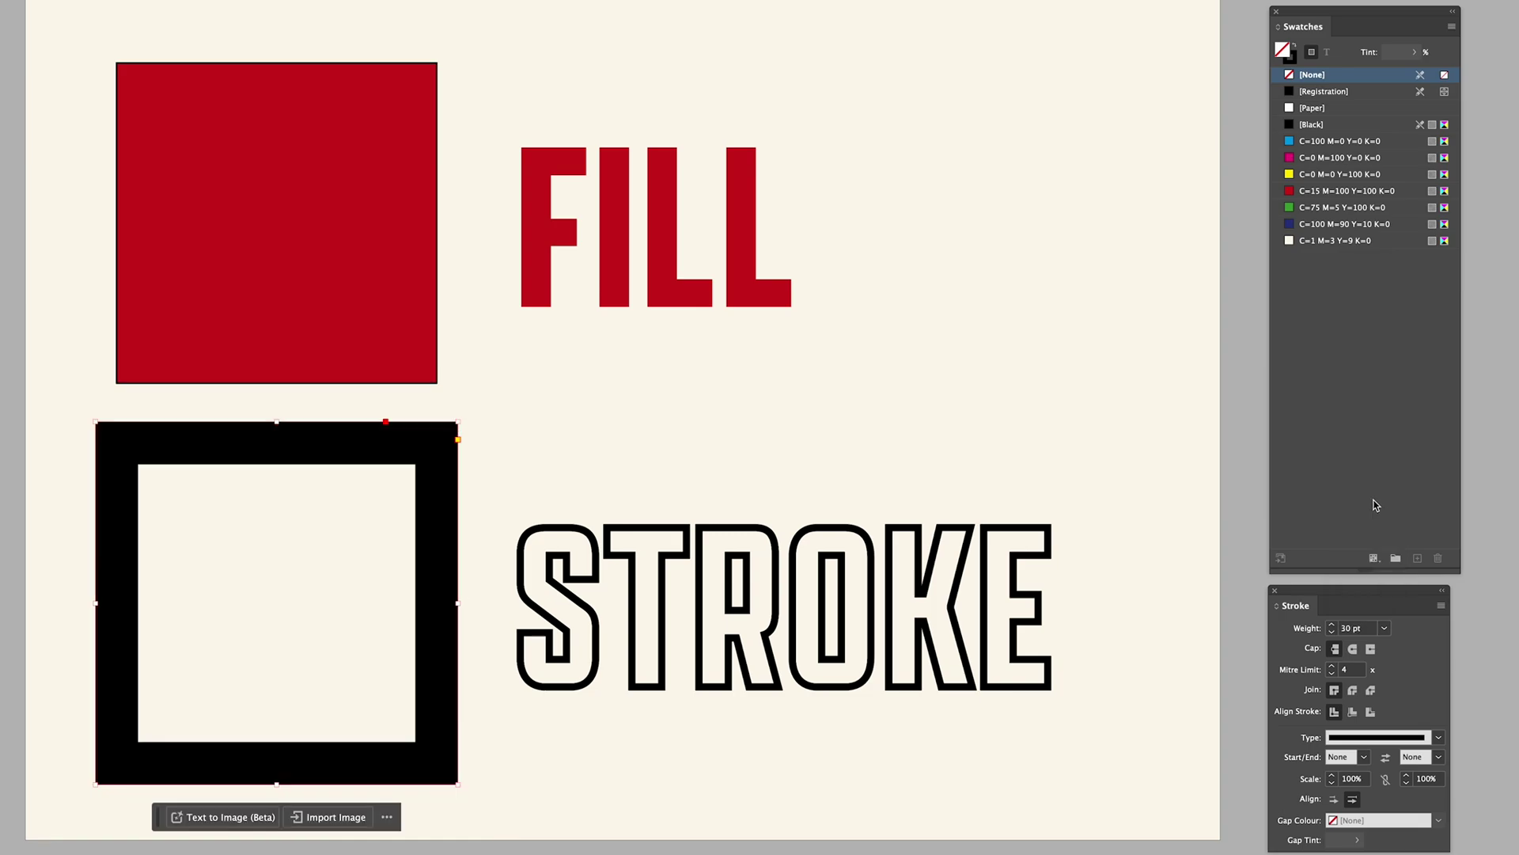
left_click(1387, 629)
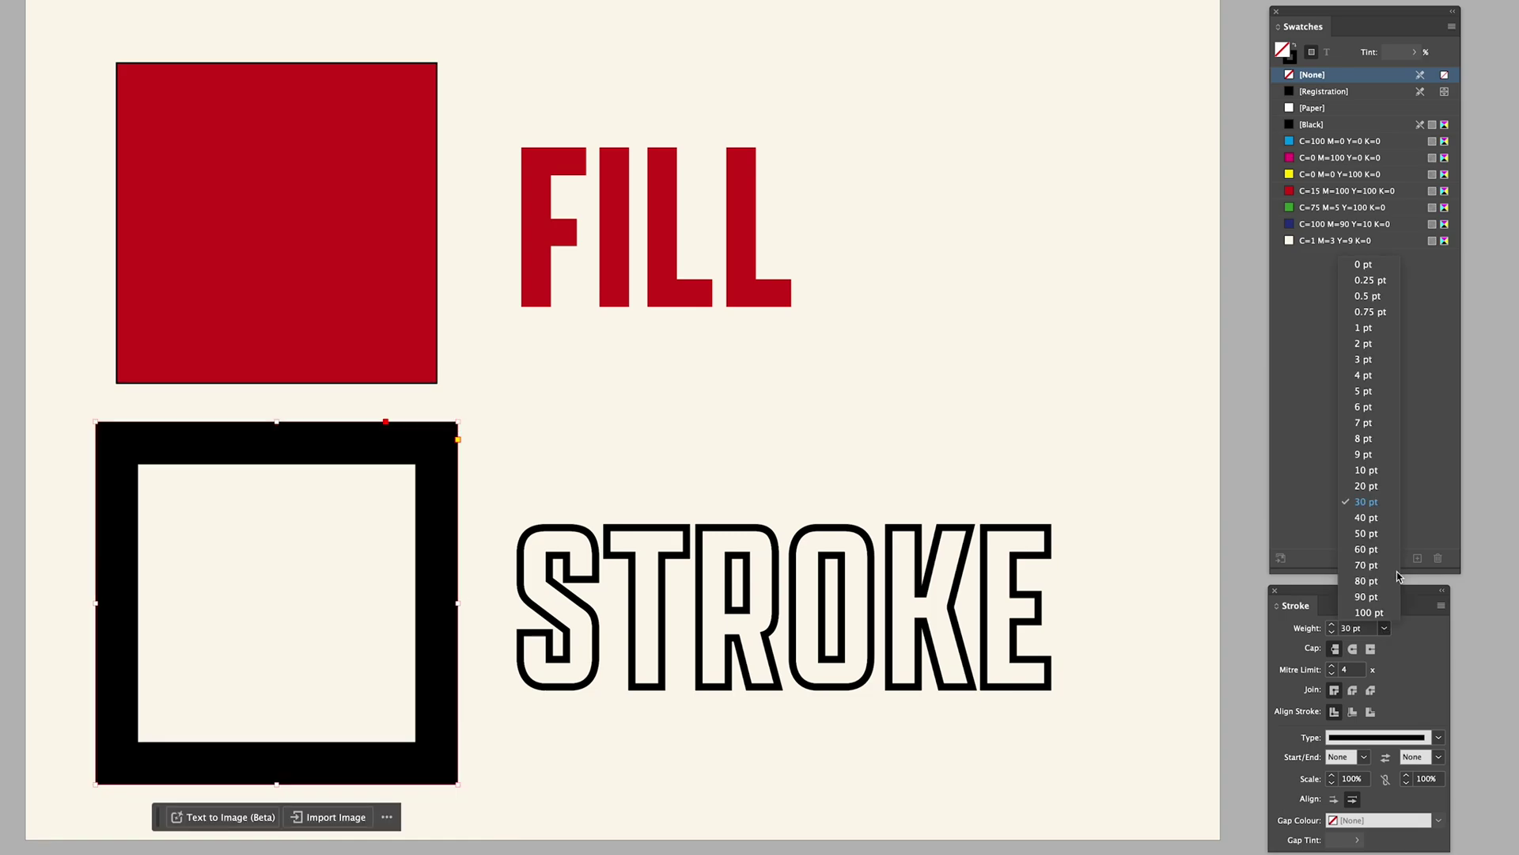
left_click(1374, 470)
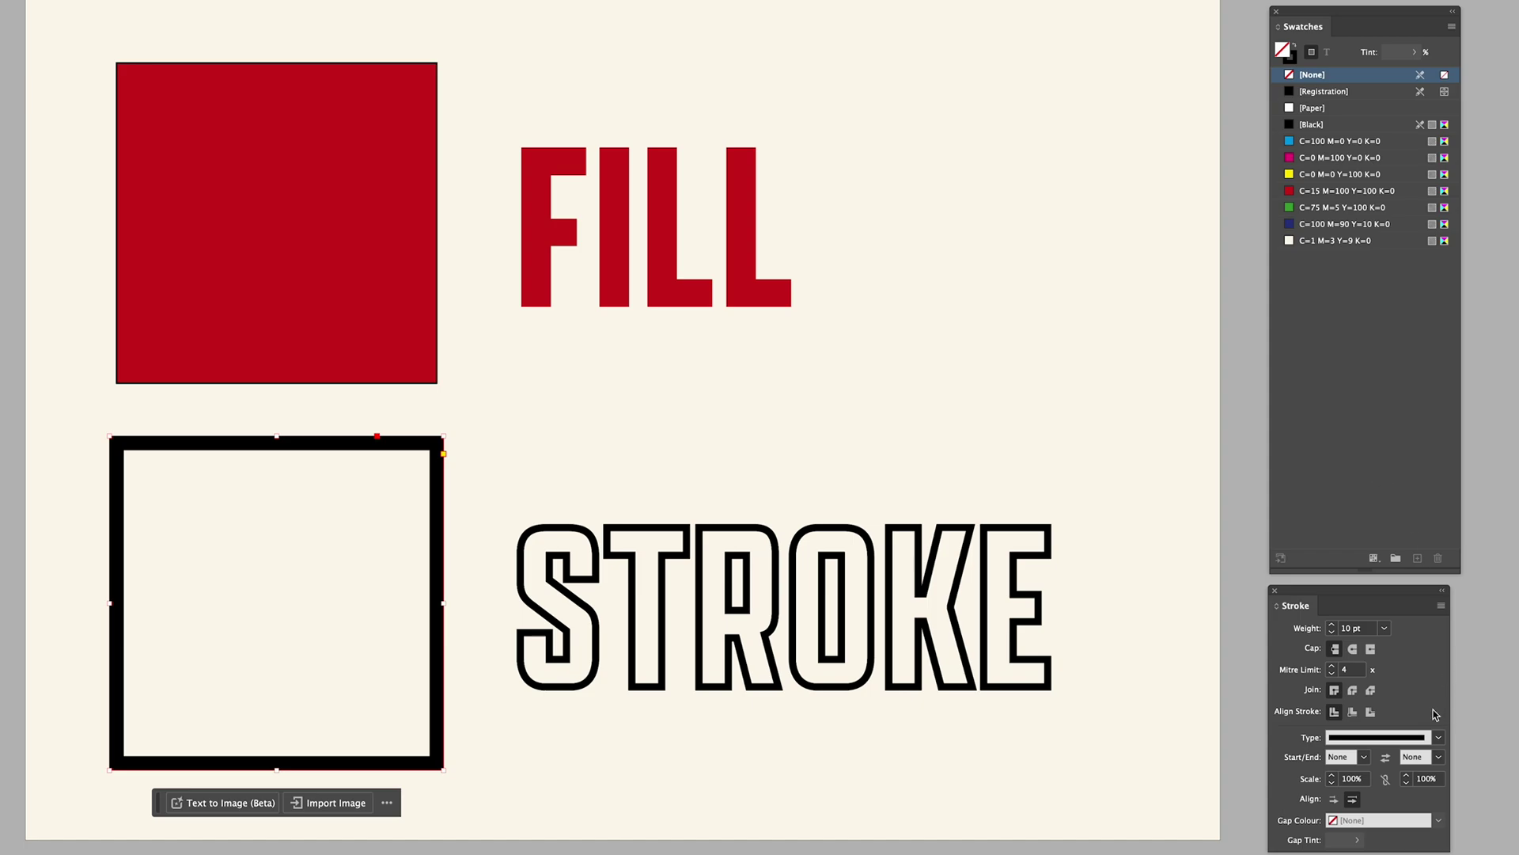
left_click(1354, 690)
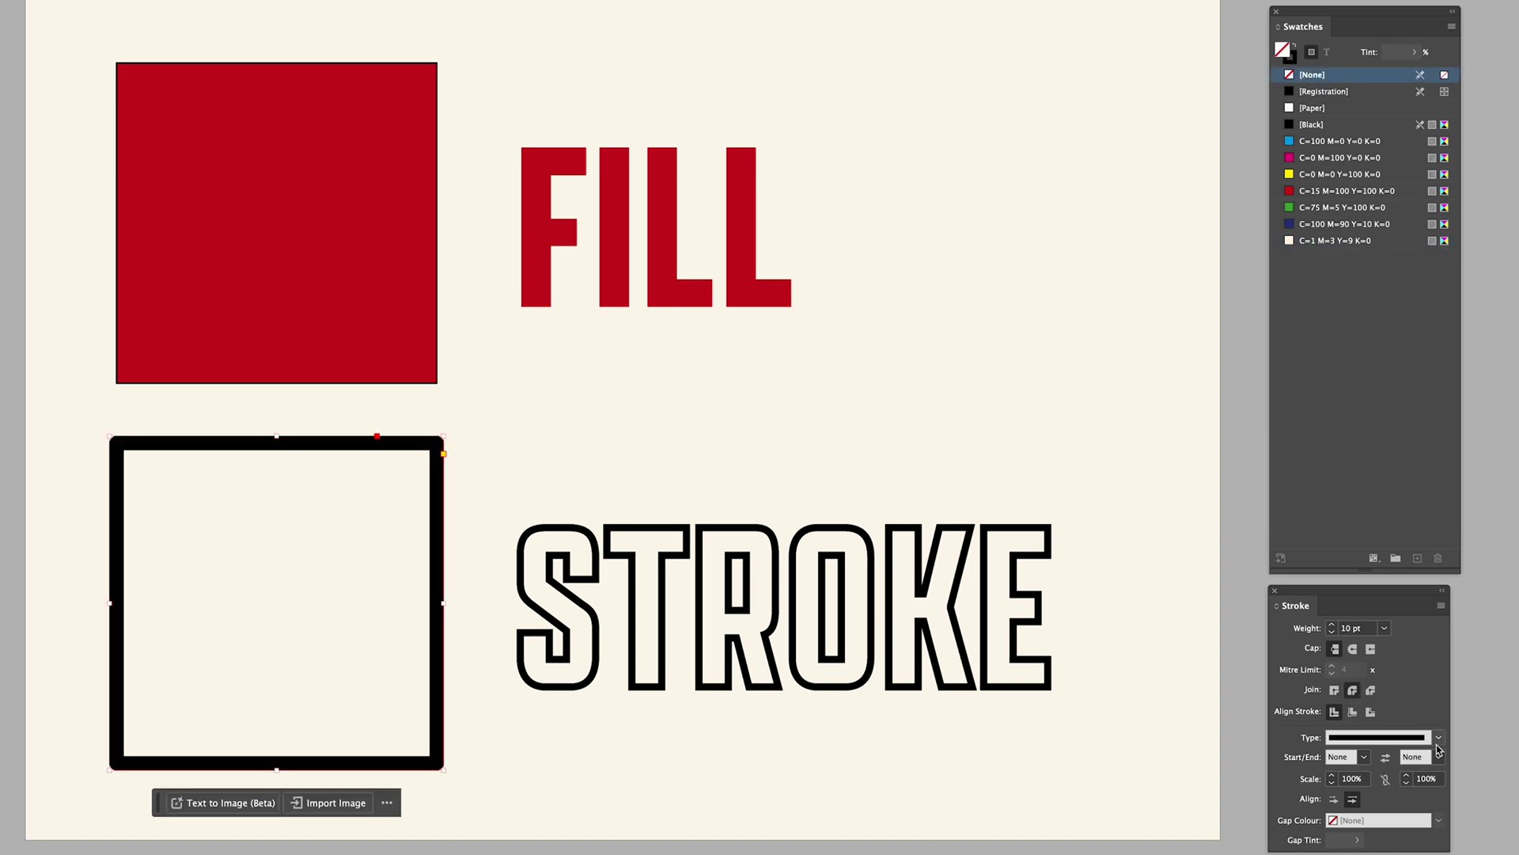
left_click(1438, 737)
left_click(1366, 546)
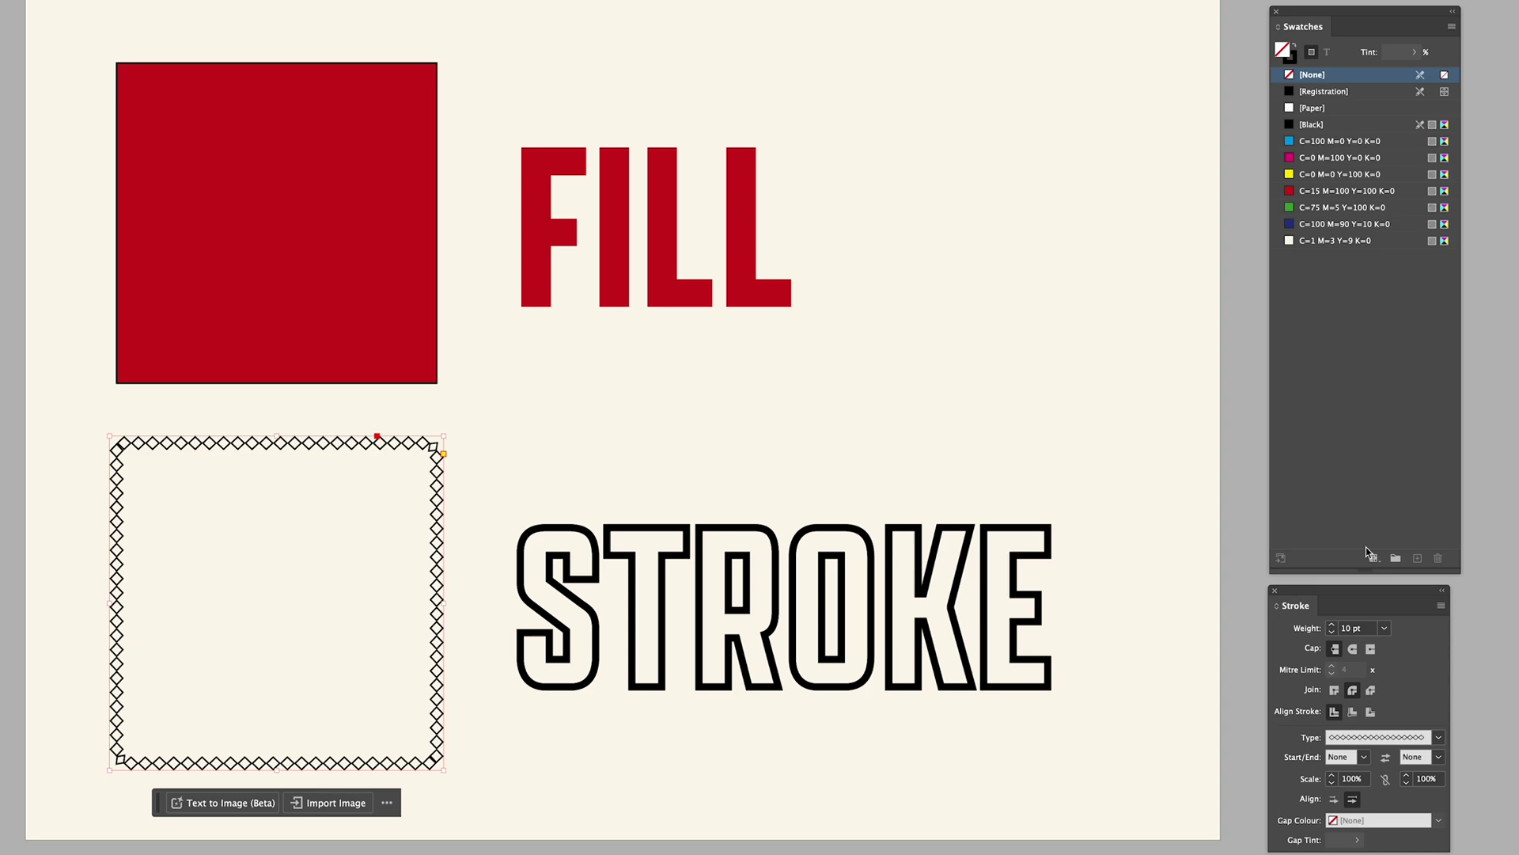
left_click(1438, 737)
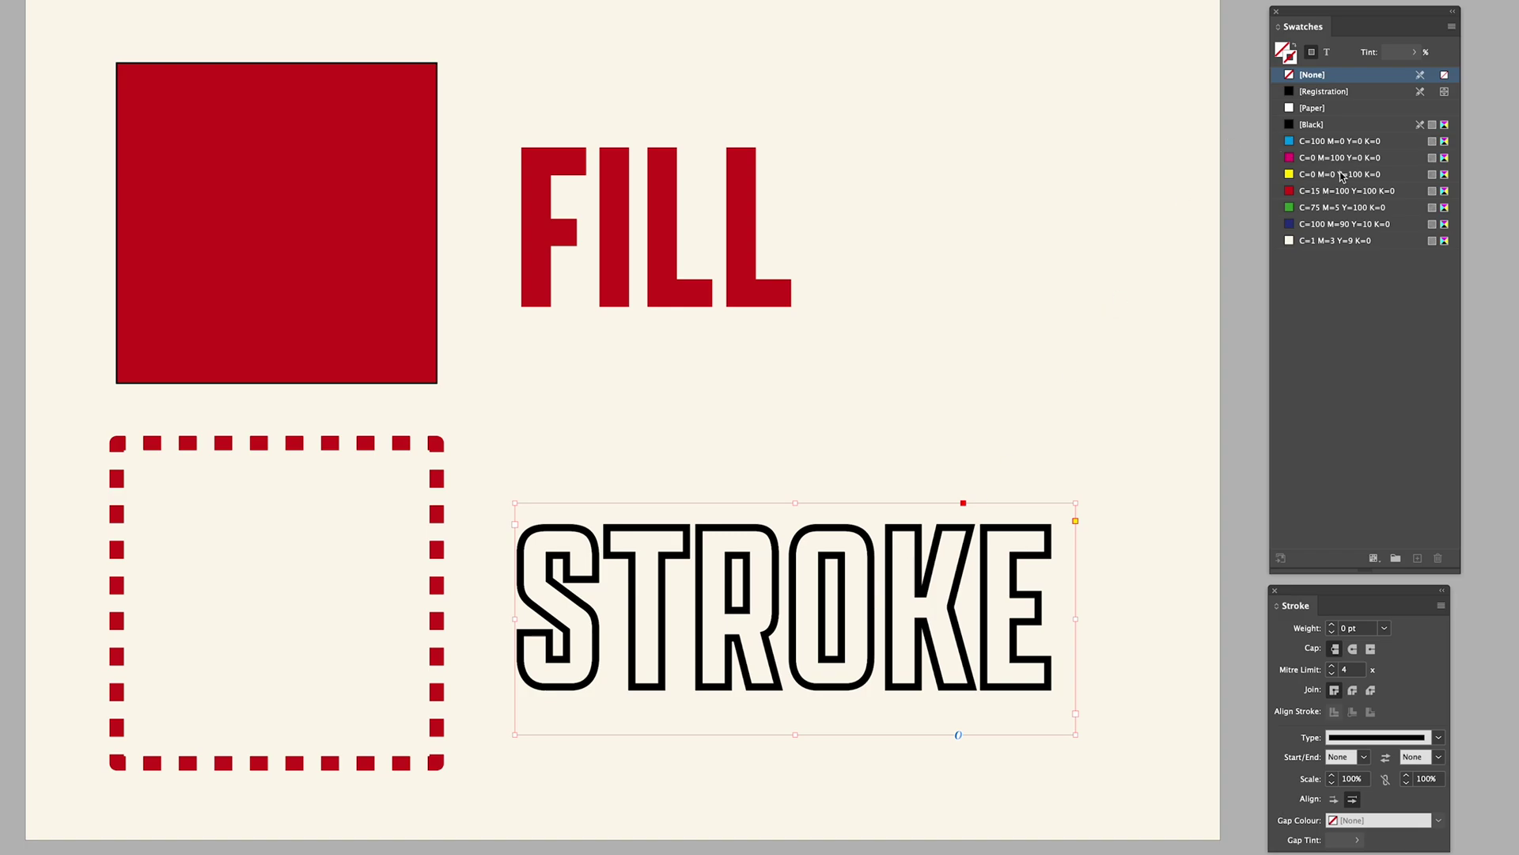
Step: Try a red border on the STROKE frame and a navy letter fill, undoing both
left_click(1345, 192)
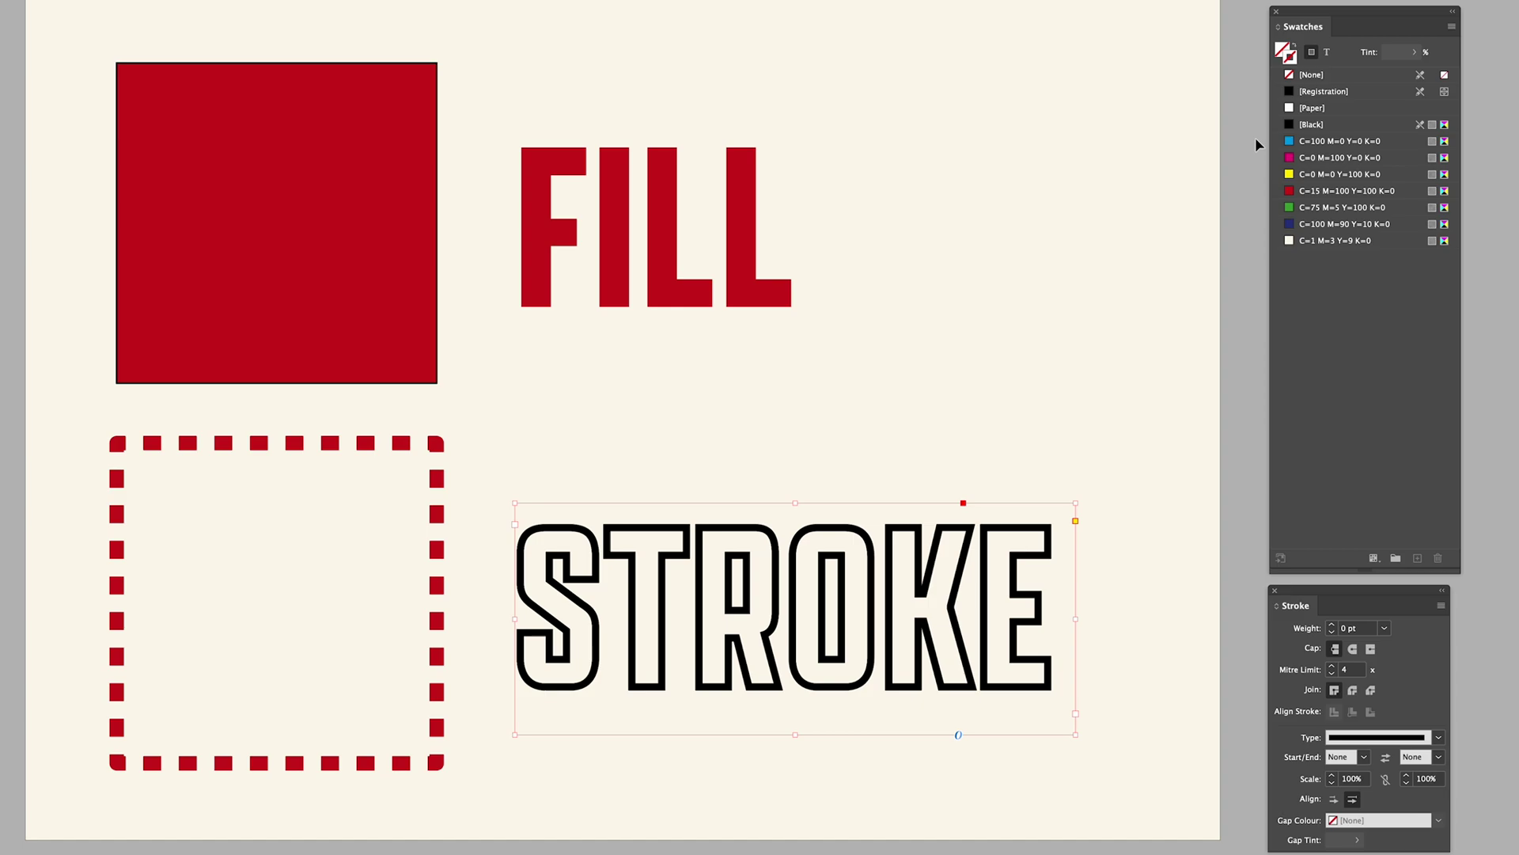
key("ctrl+z")
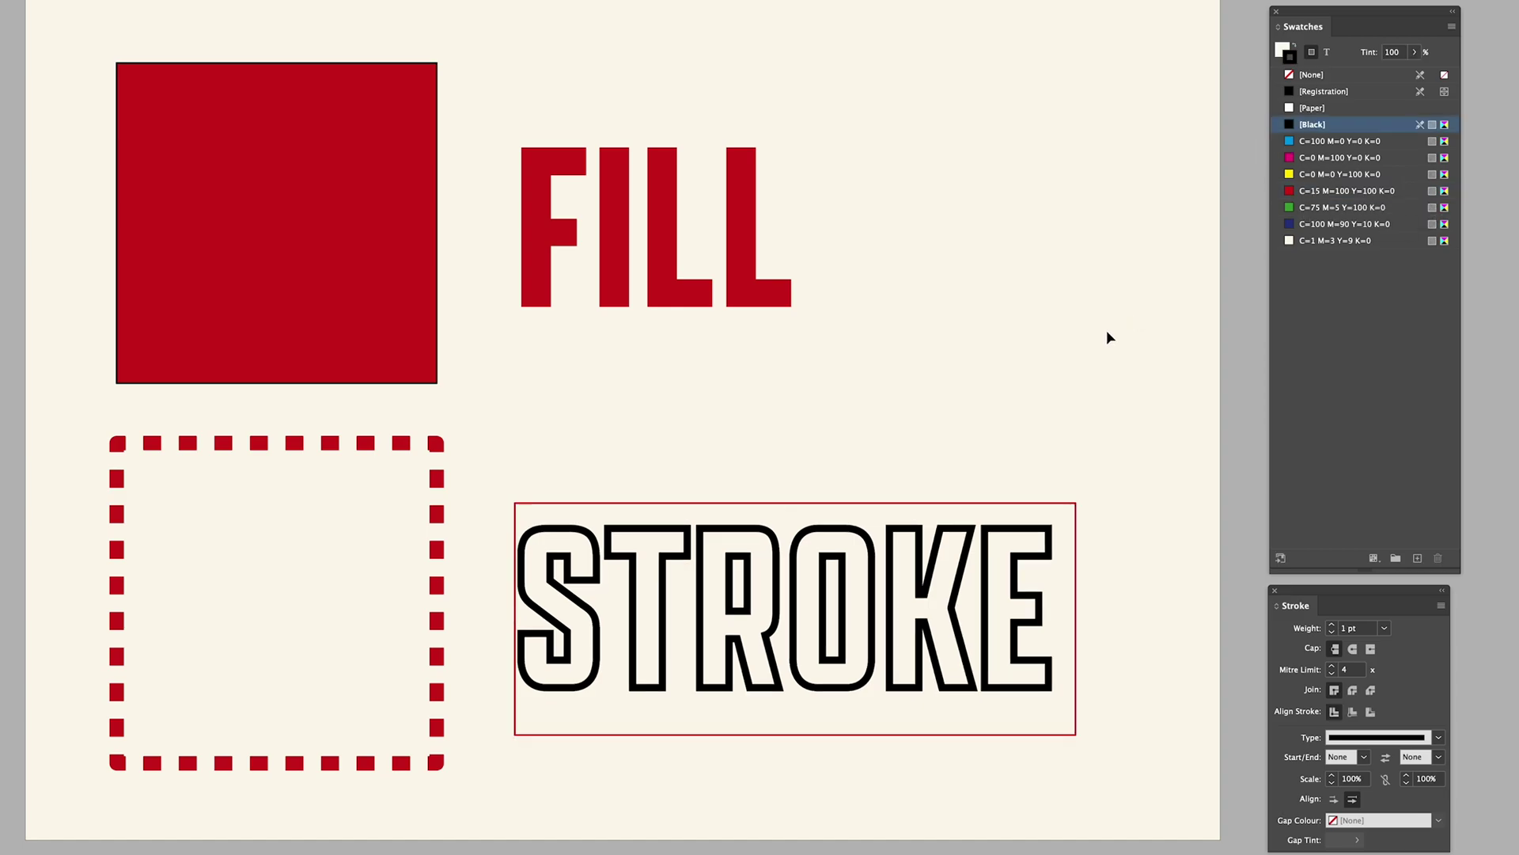
key("ctrl+z")
key("ctrl+z")
key("ctrl+shift+z")
key("ctrl+shift+z")
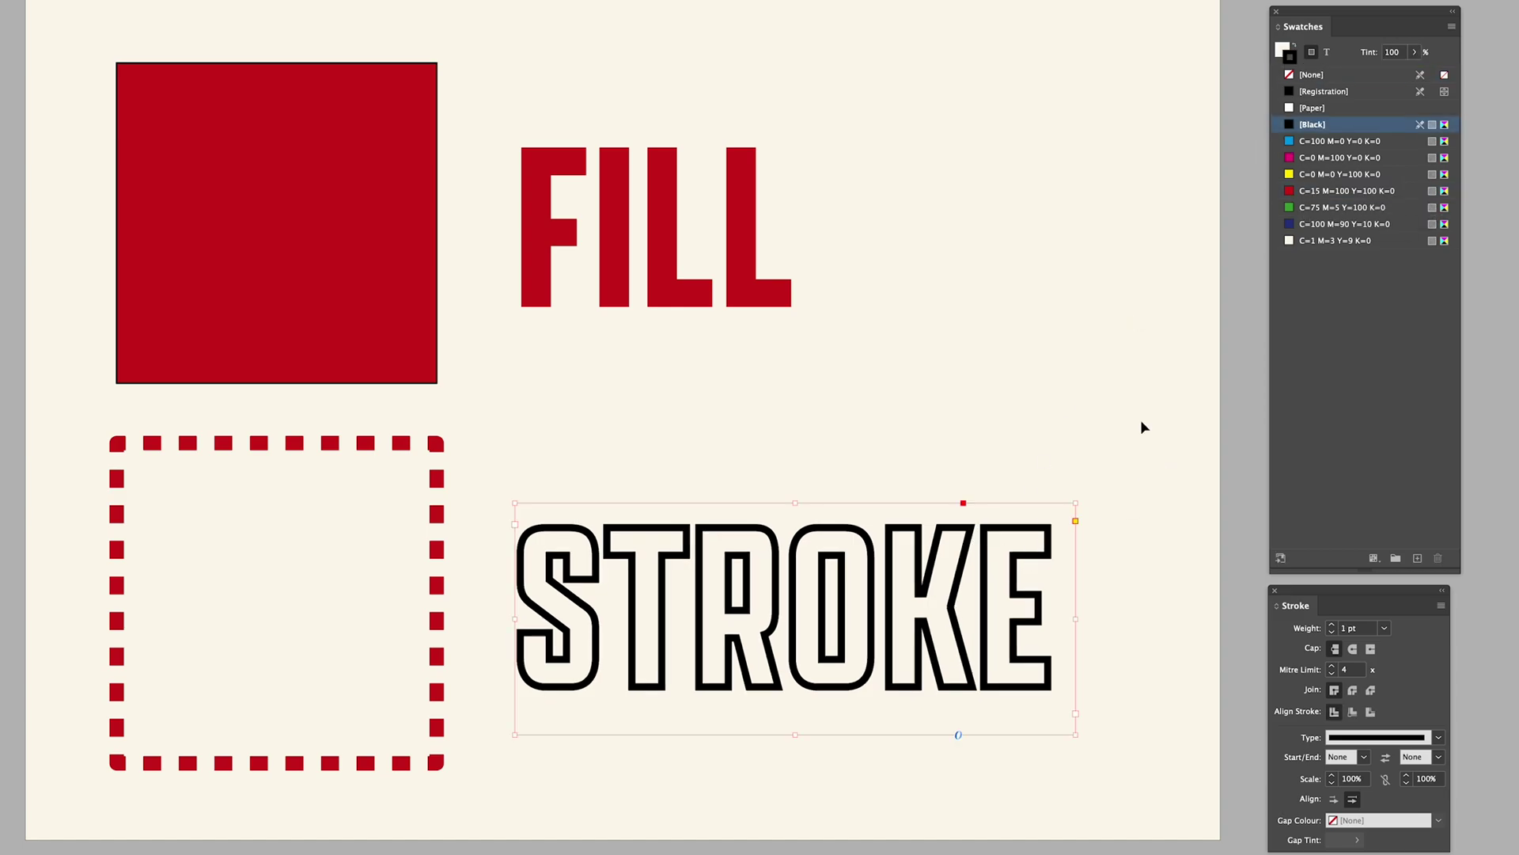
key("ctrl+z")
left_click(1329, 52)
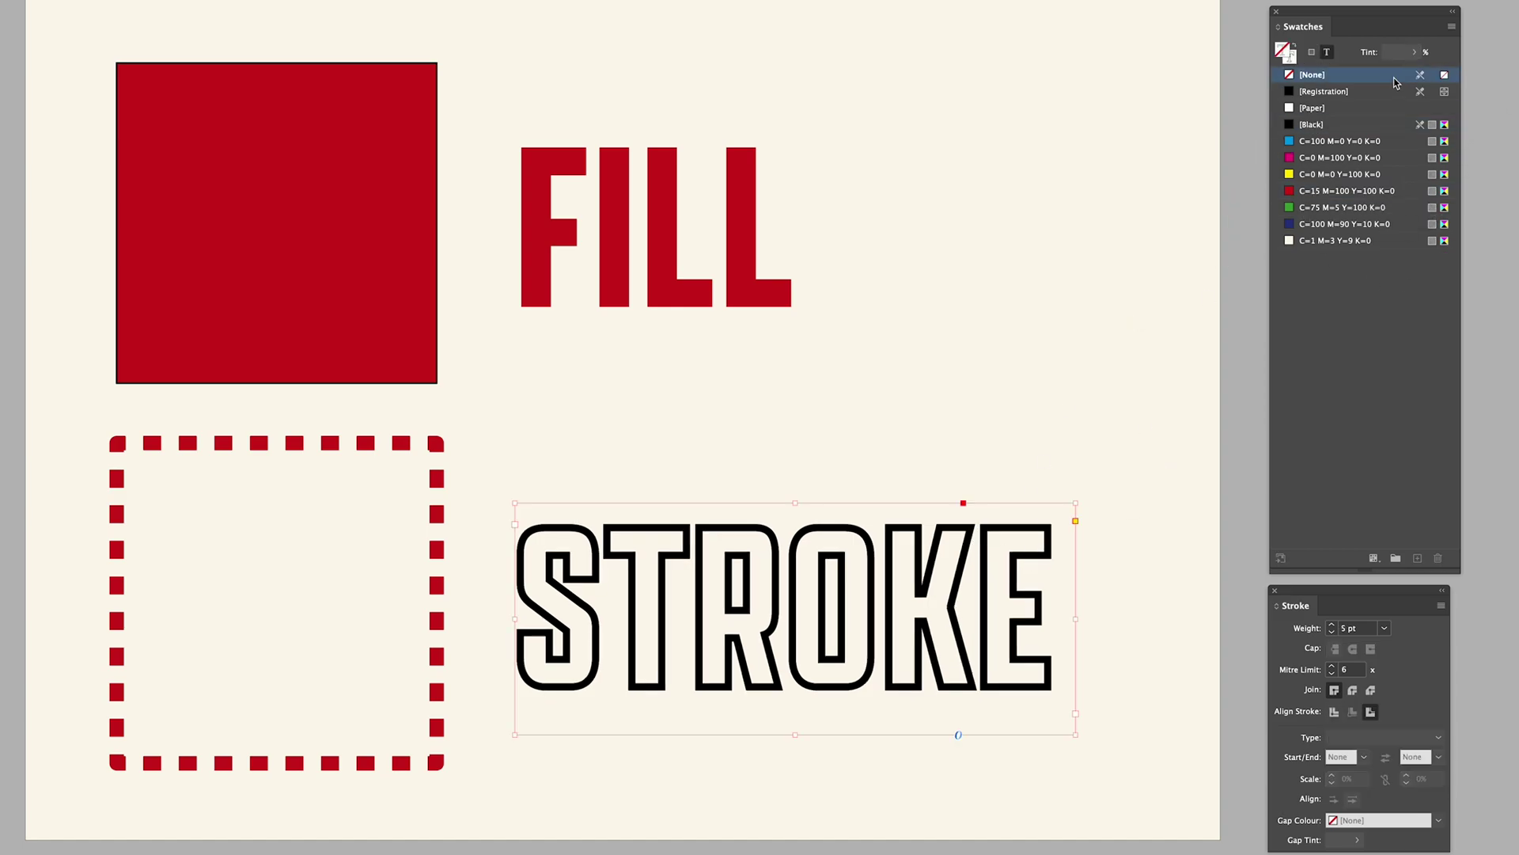
left_click(1336, 225)
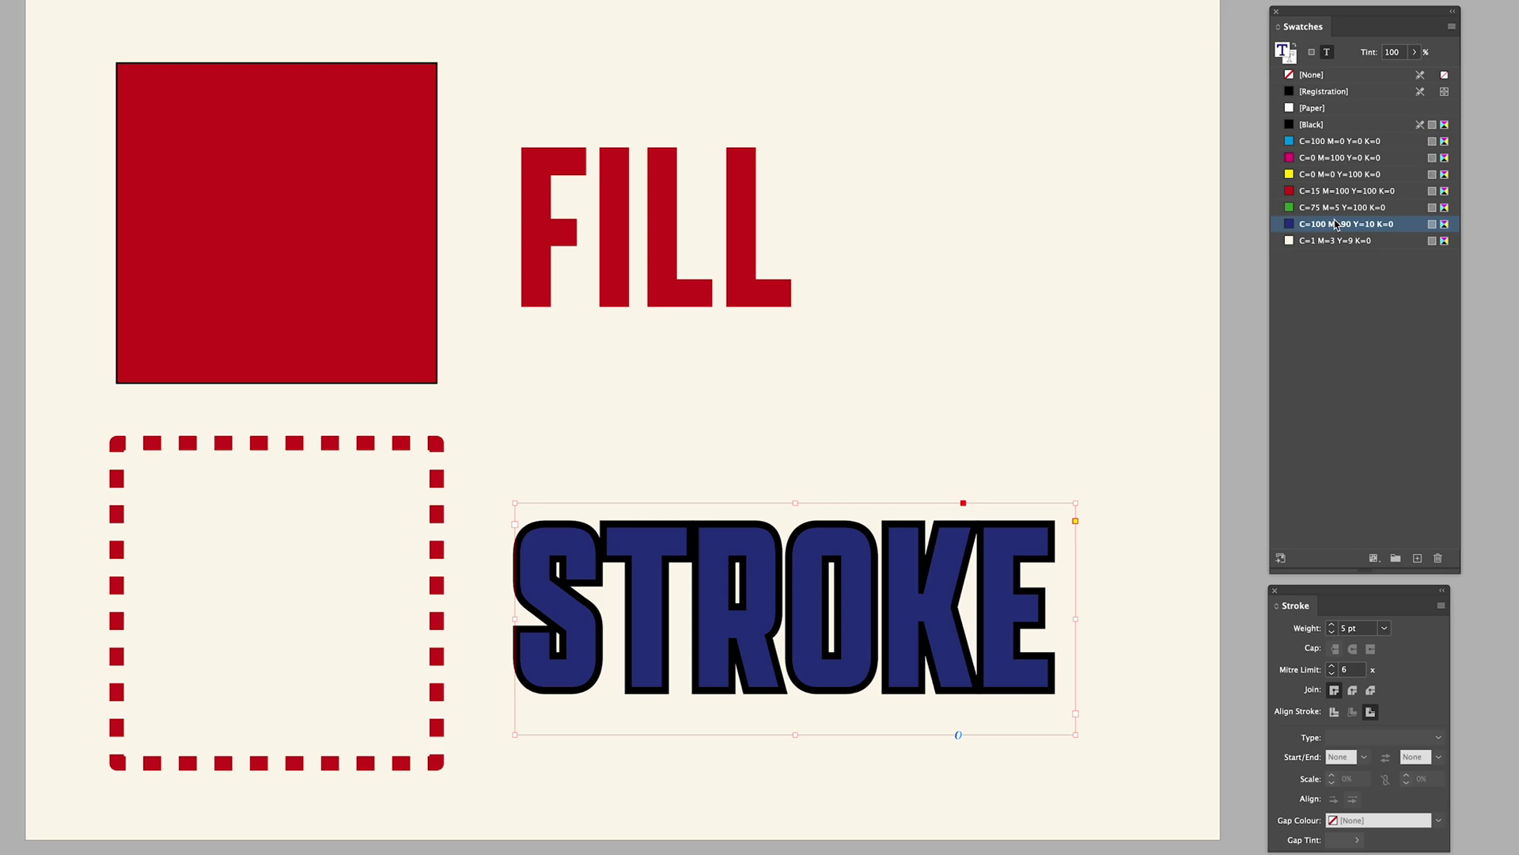
key("slash")
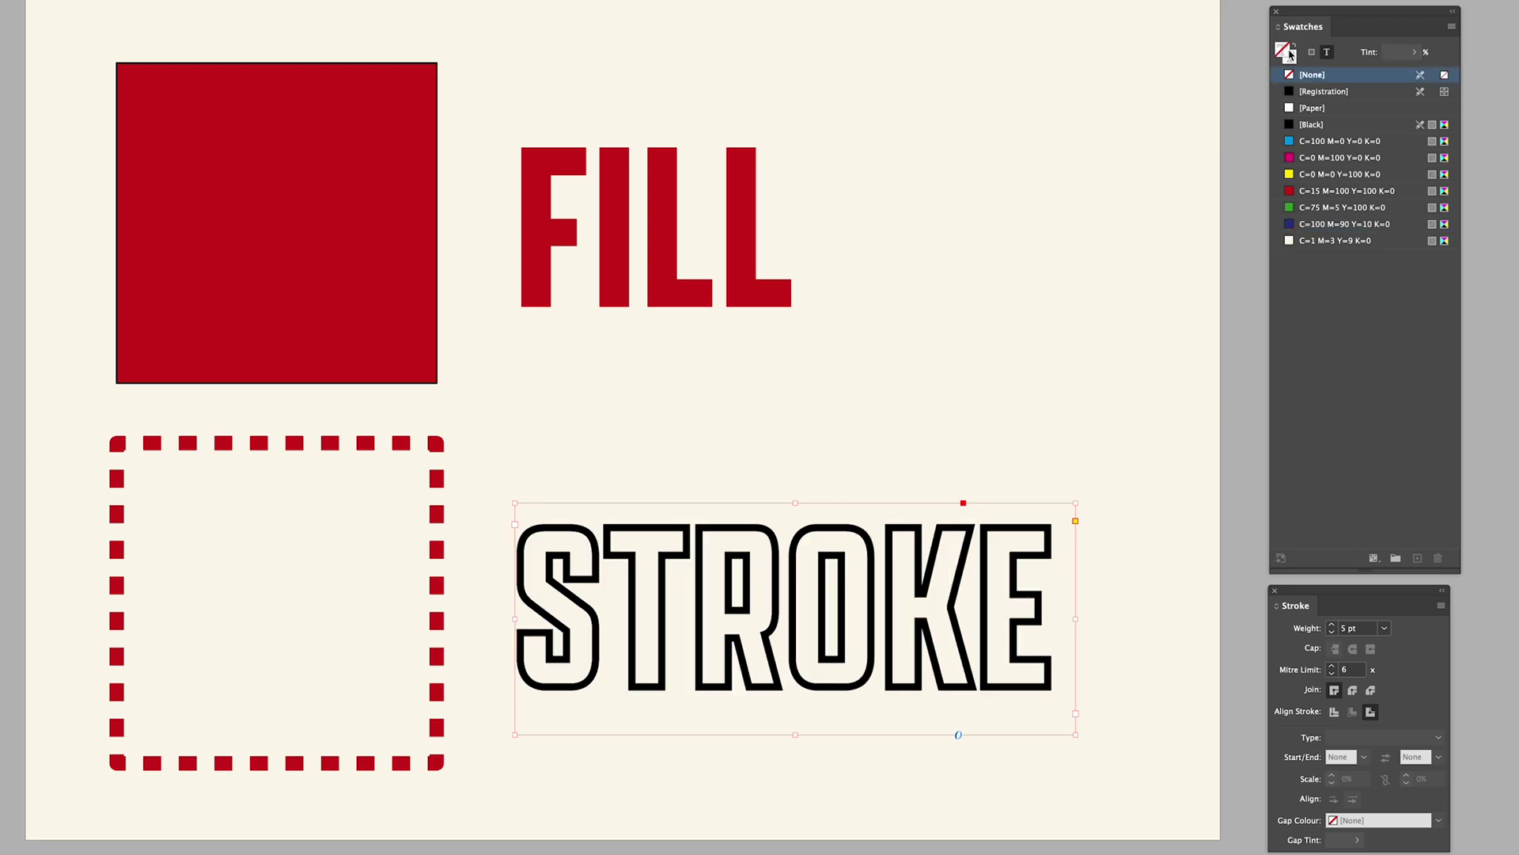
Step: Outline the STROKE letters in navy after briefly trying red and cyan, then deselect
left_click(1292, 59)
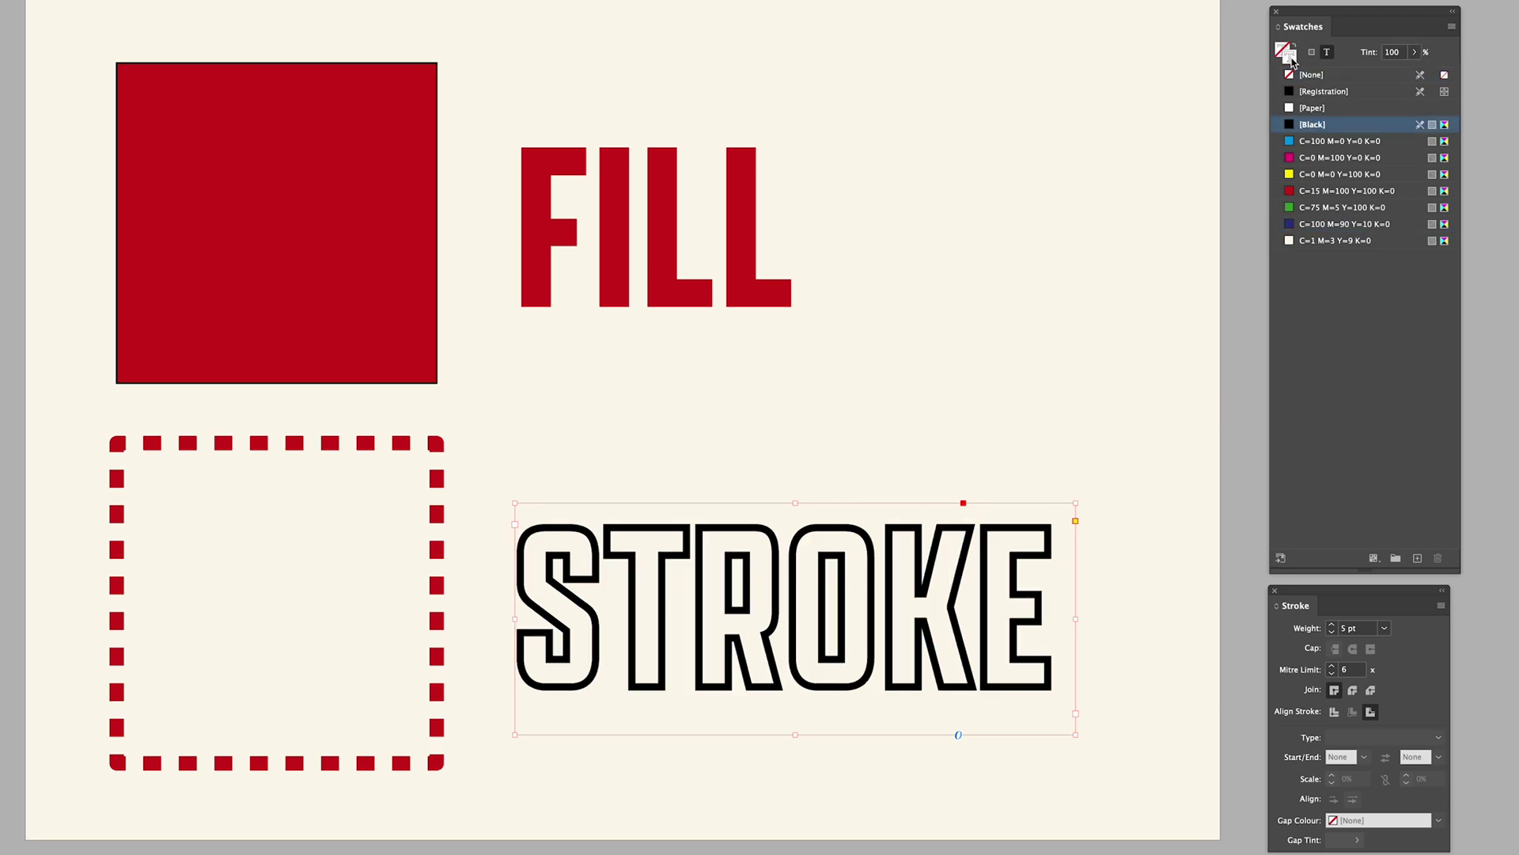
left_click(1324, 226)
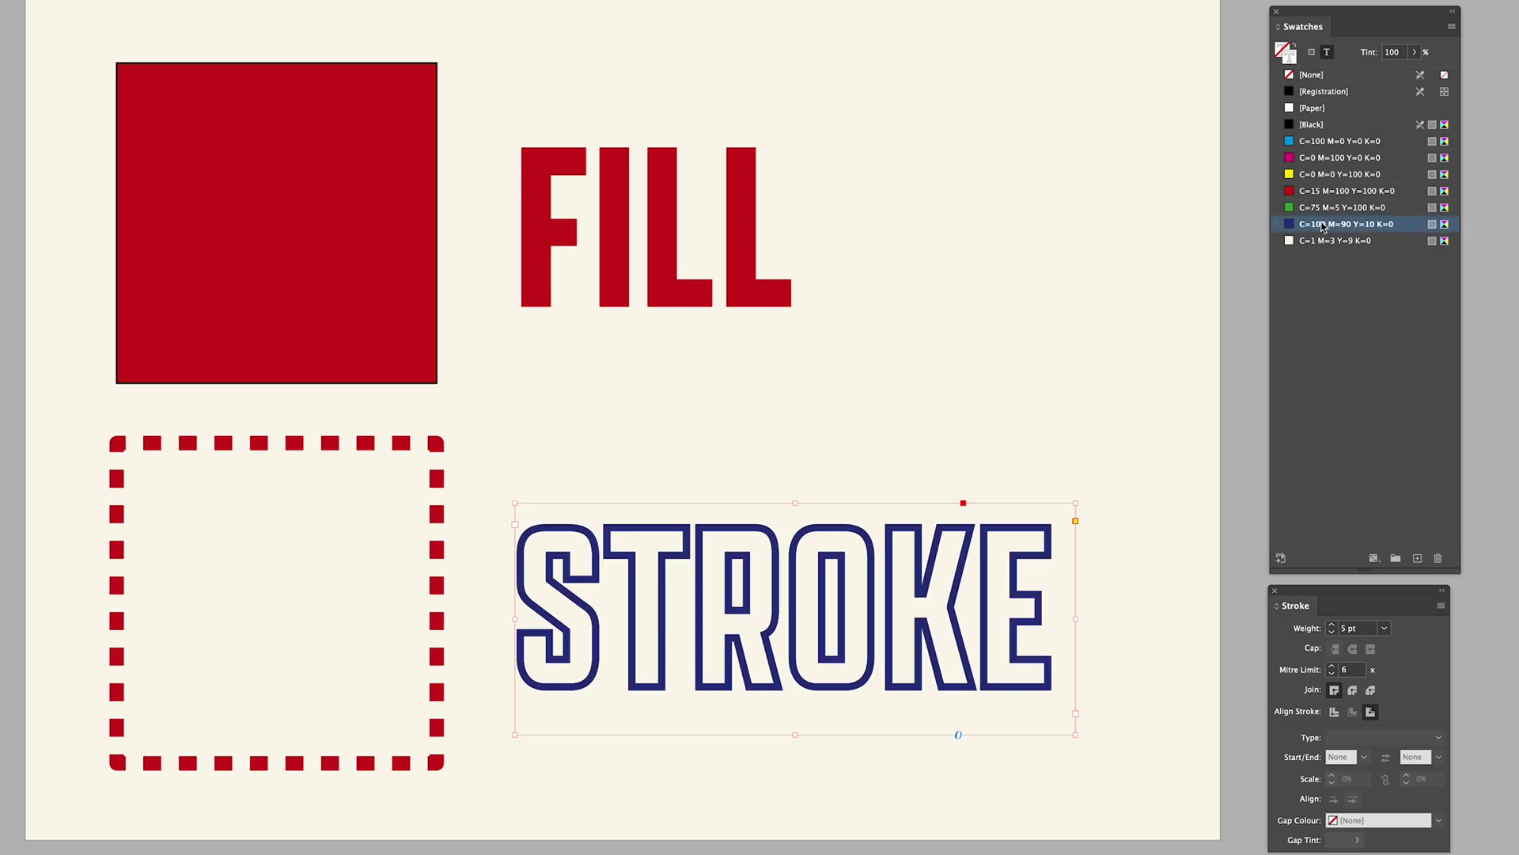
left_click(1319, 192)
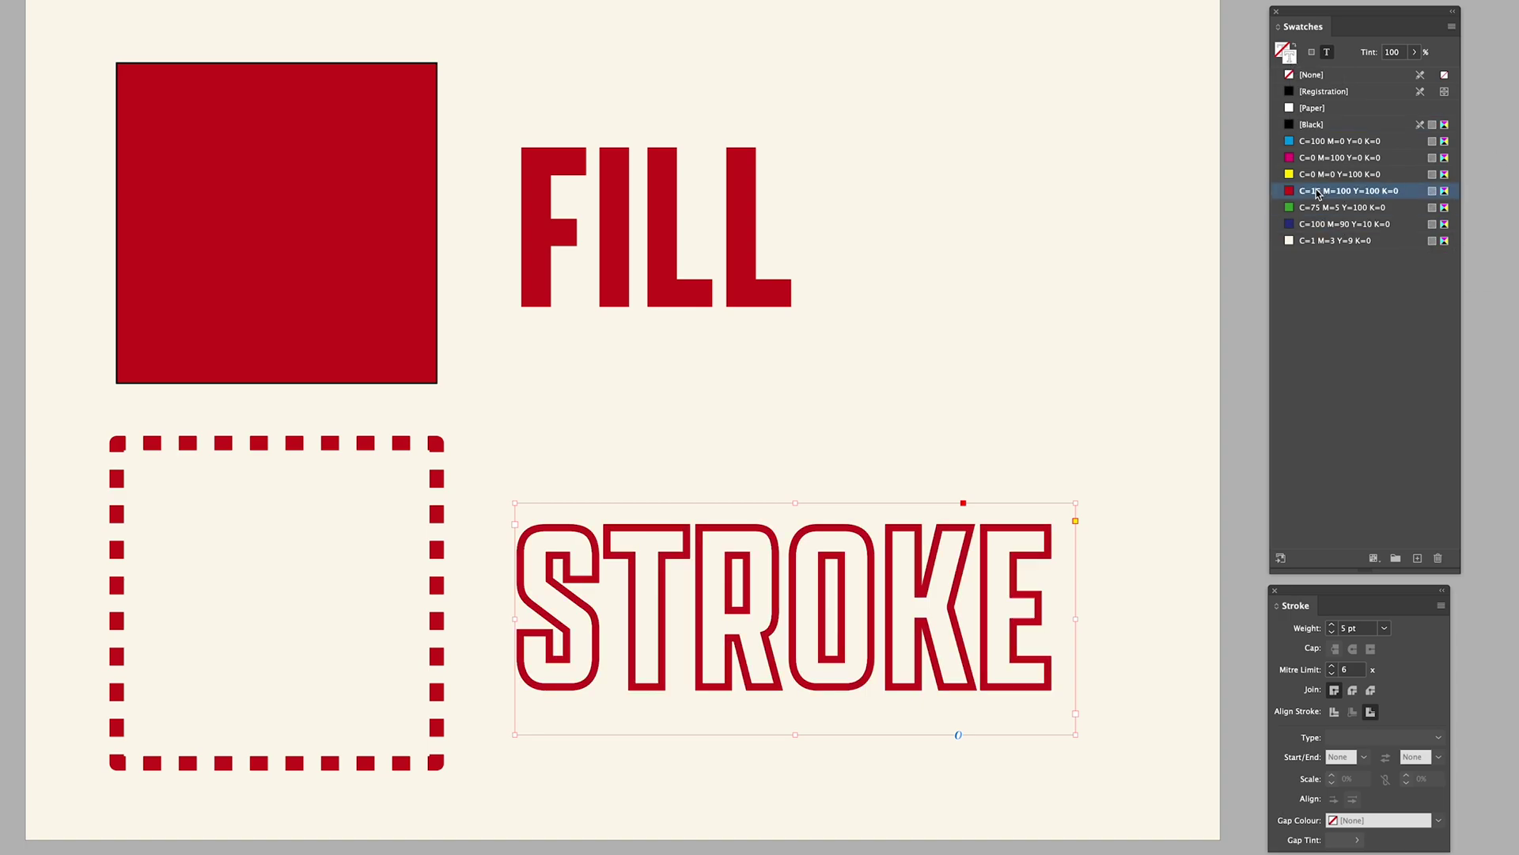
left_click(1312, 143)
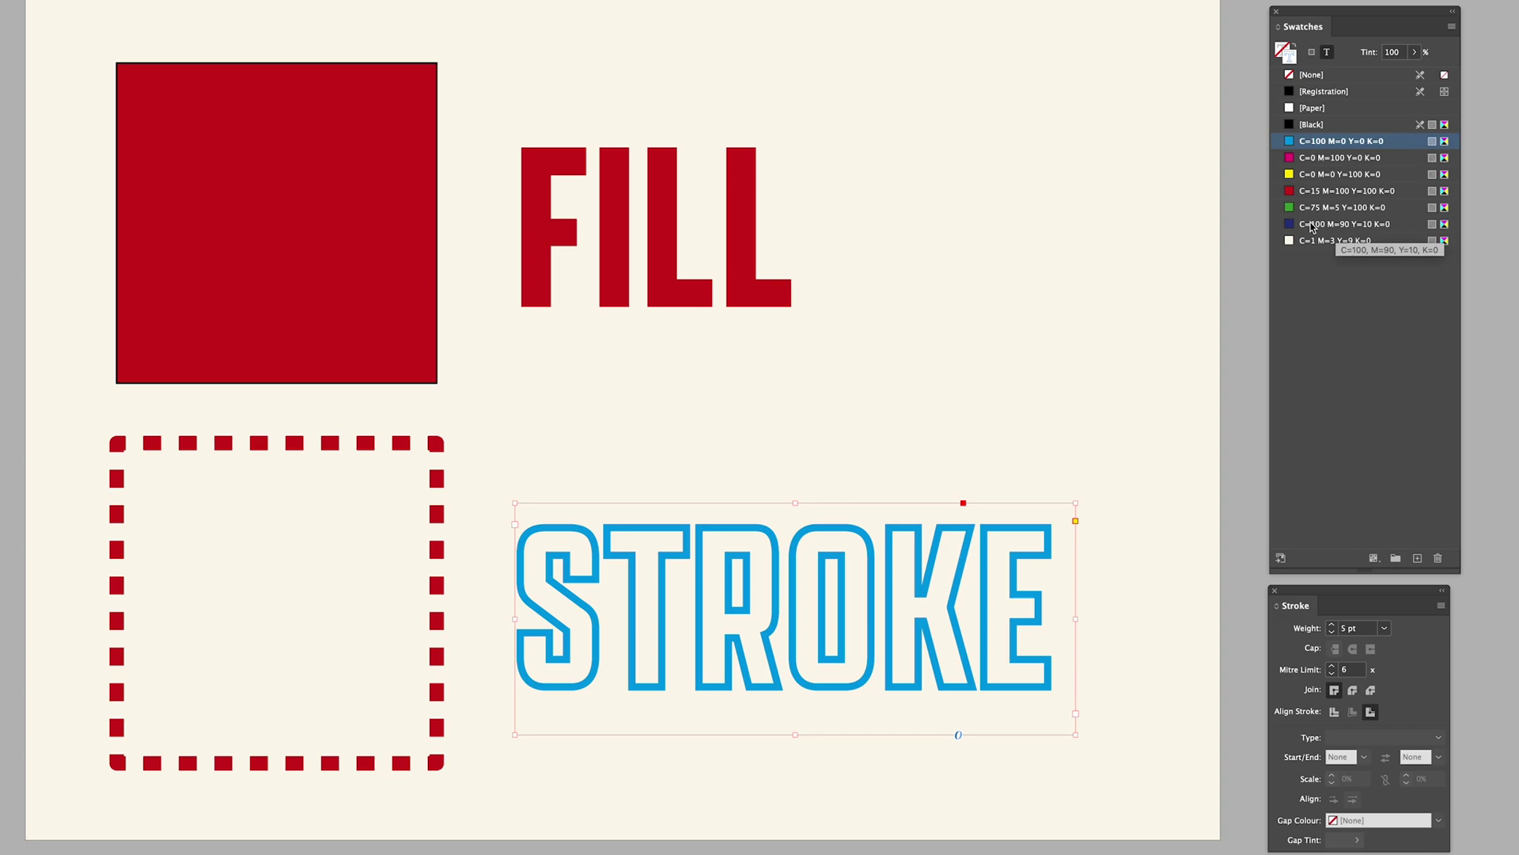
left_click(1311, 226)
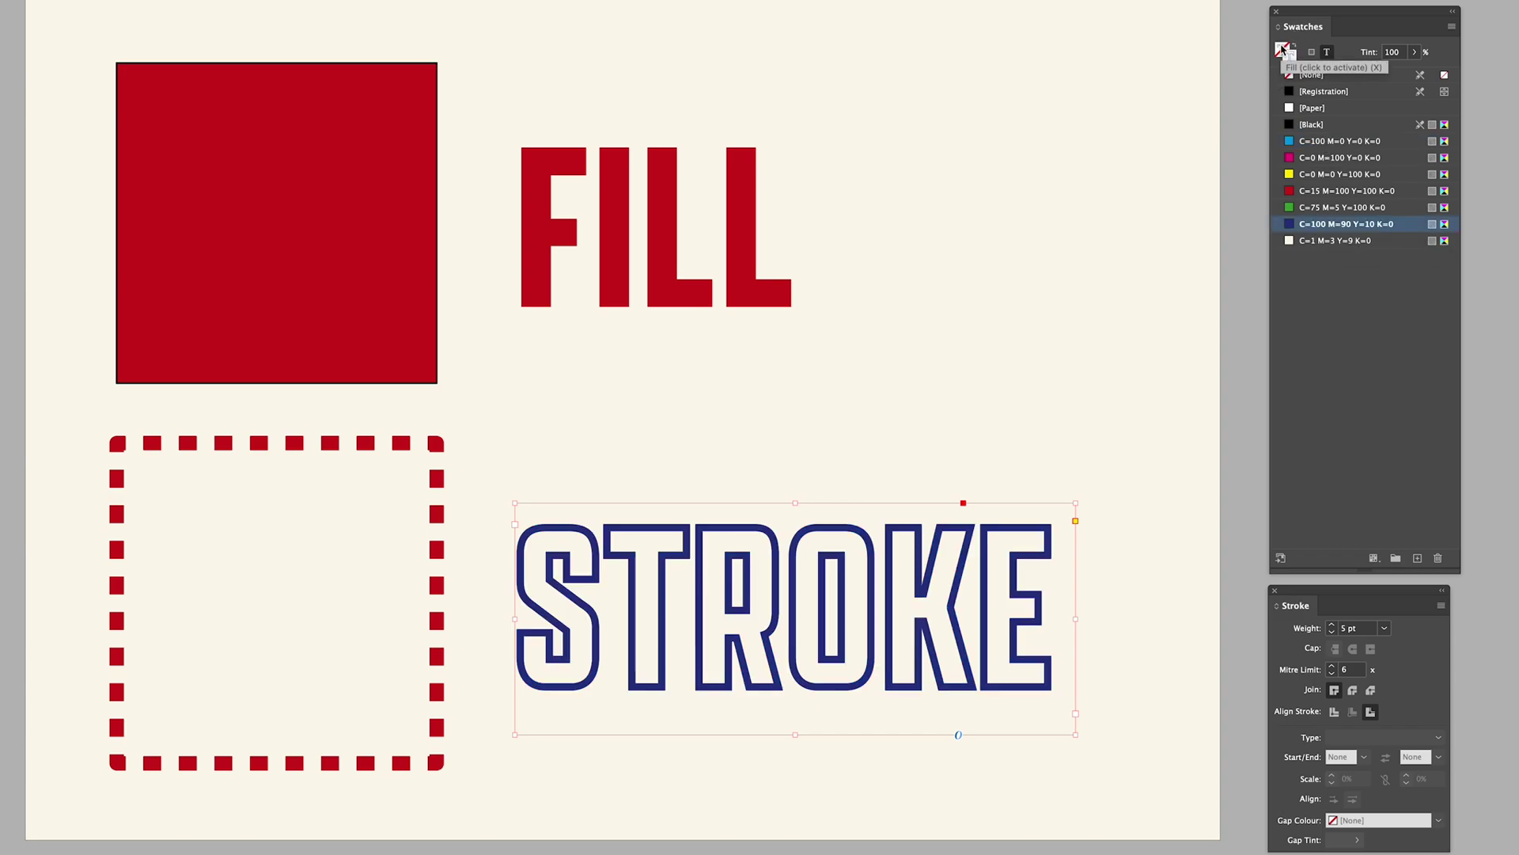
left_click(1129, 224)
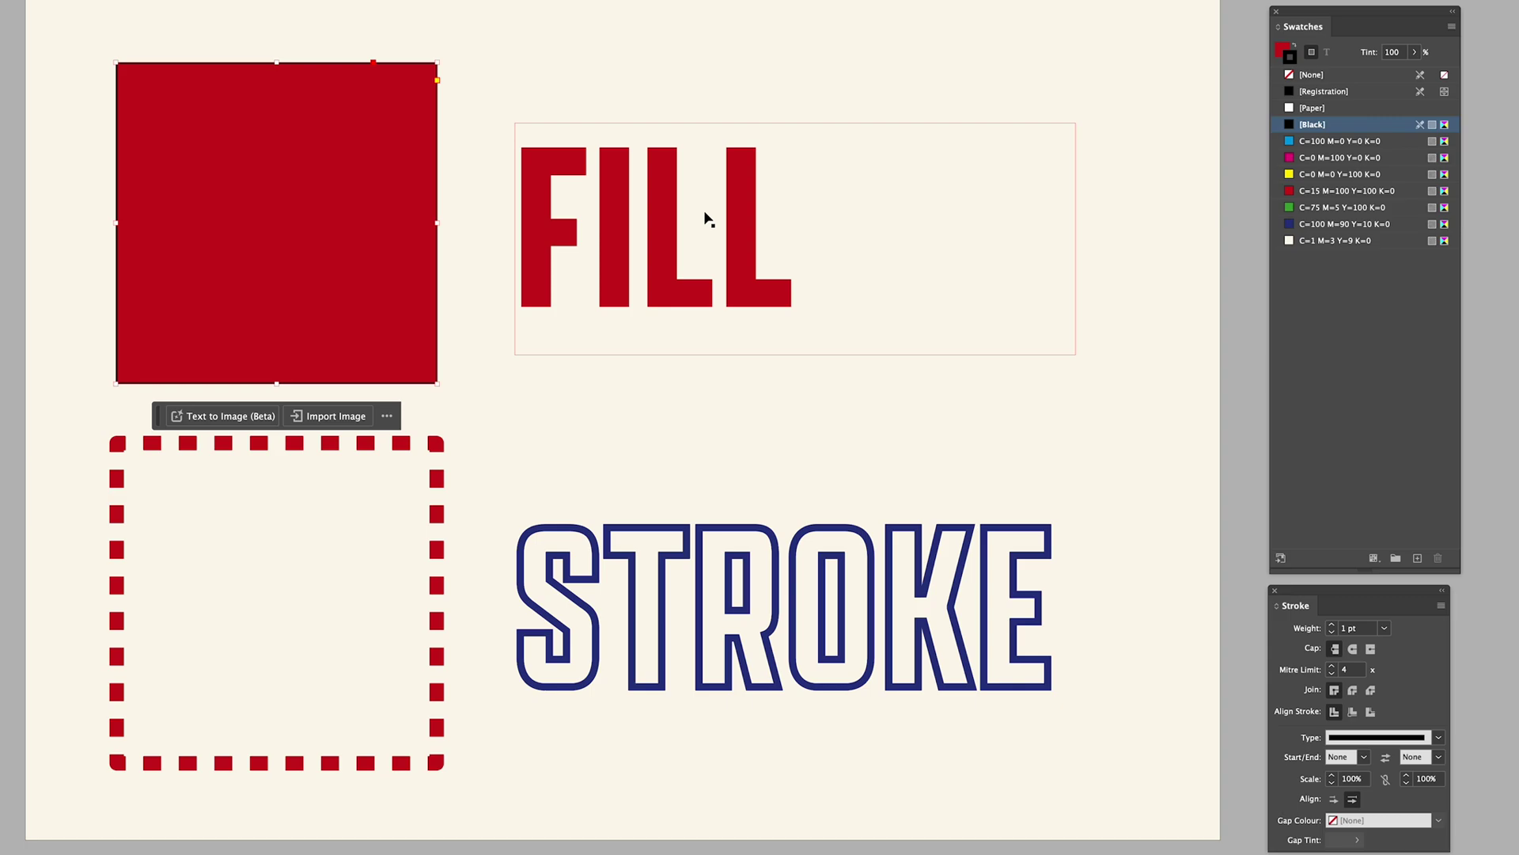
left_click(795, 454)
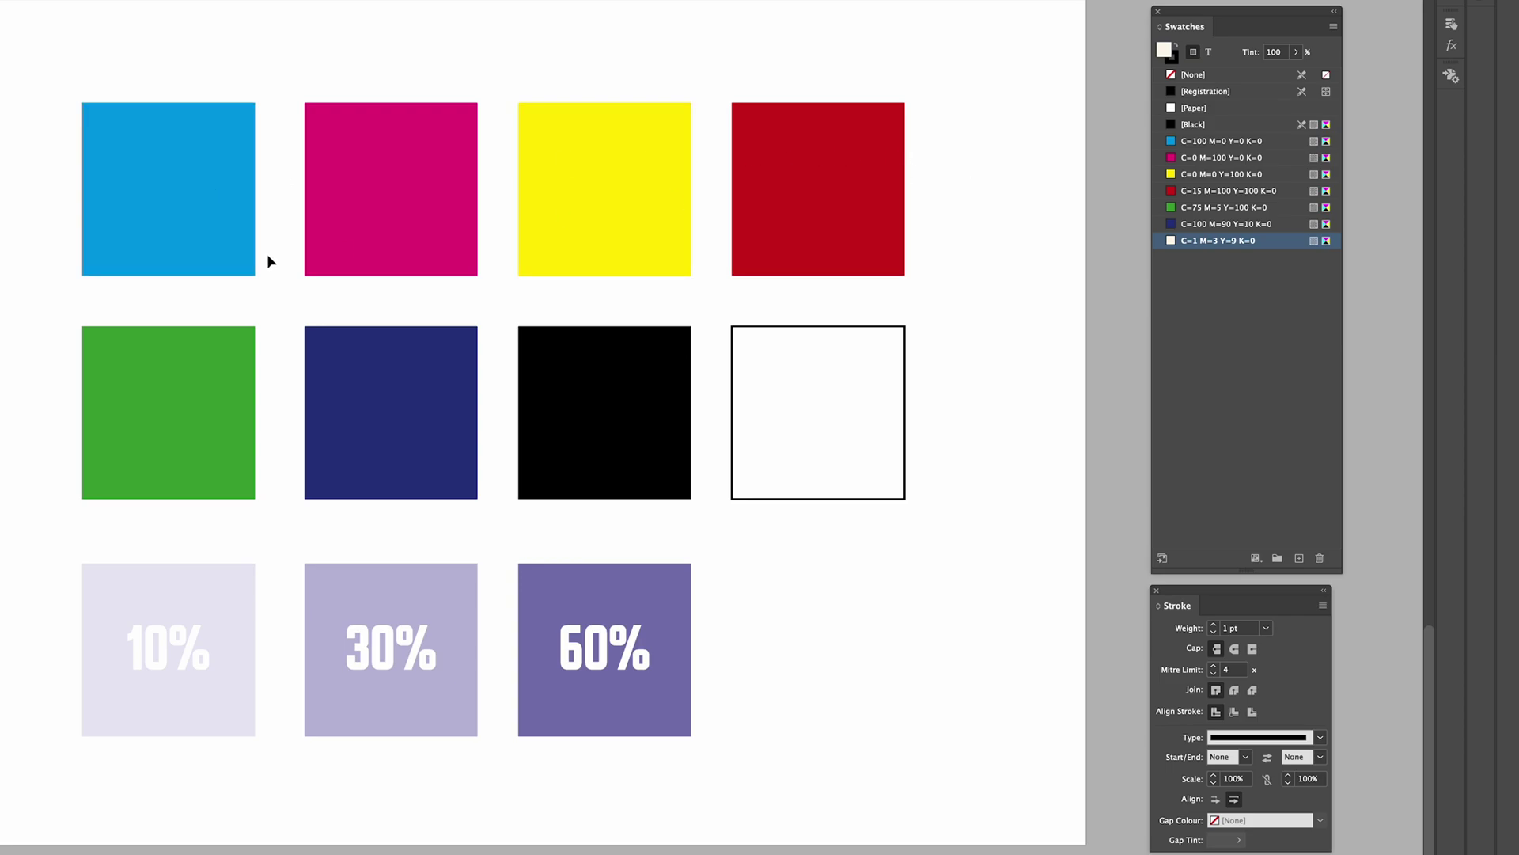
Step: Check the cyan, magenta, yellow and red squares' swatches, then open the Swatches panel menu
left_click(232, 219)
left_click(399, 204)
left_click(613, 176)
left_click(753, 169)
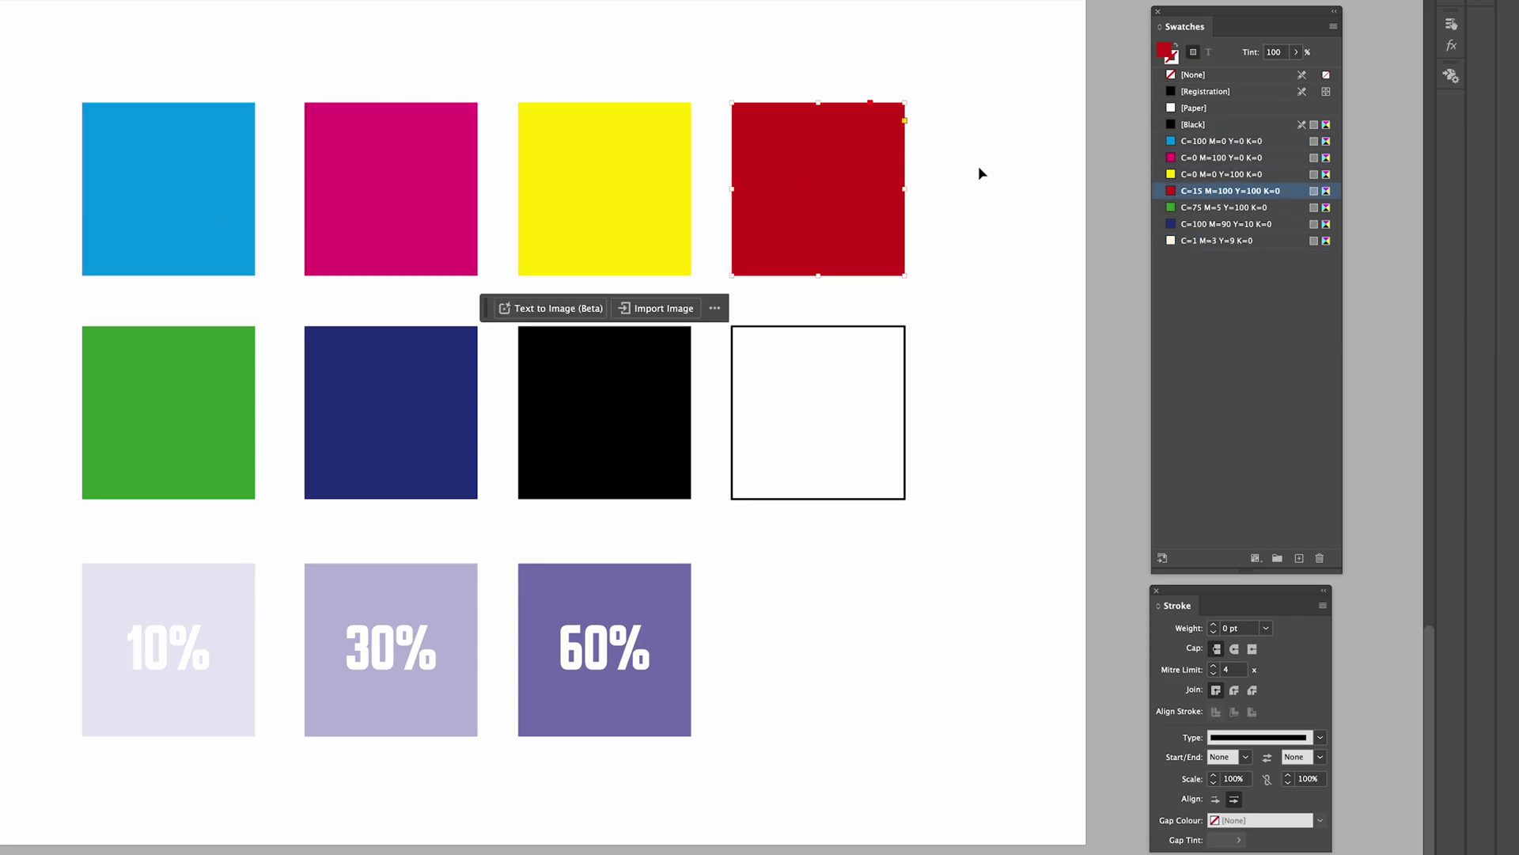
left_click(985, 167)
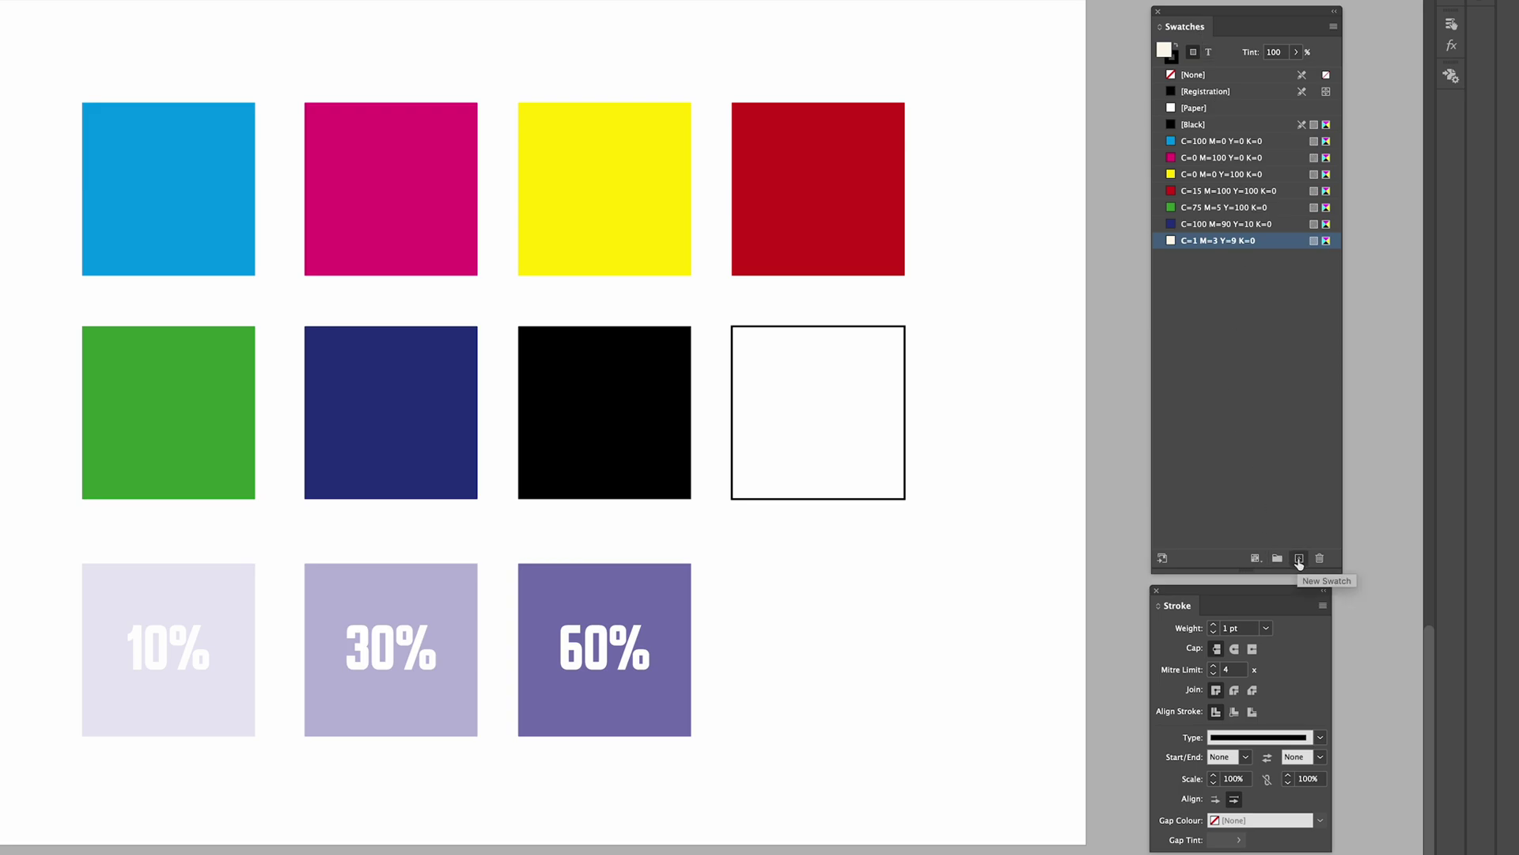
left_click(1333, 26)
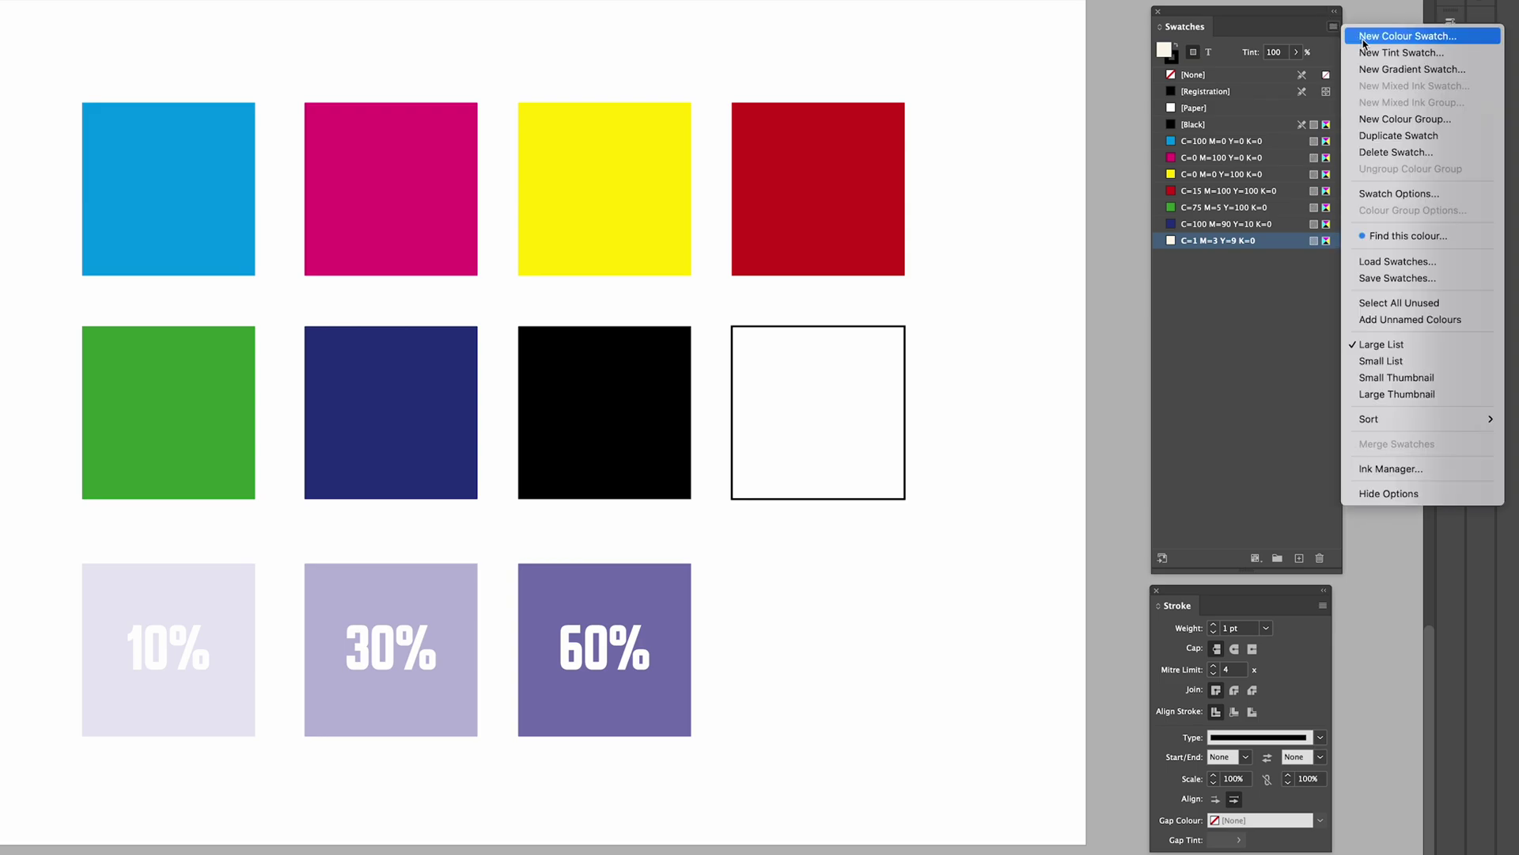
Step: Create the orange CMYK swatch C=0 M=60 Y=100 K=0 in New Colour Swatch
left_click(1364, 38)
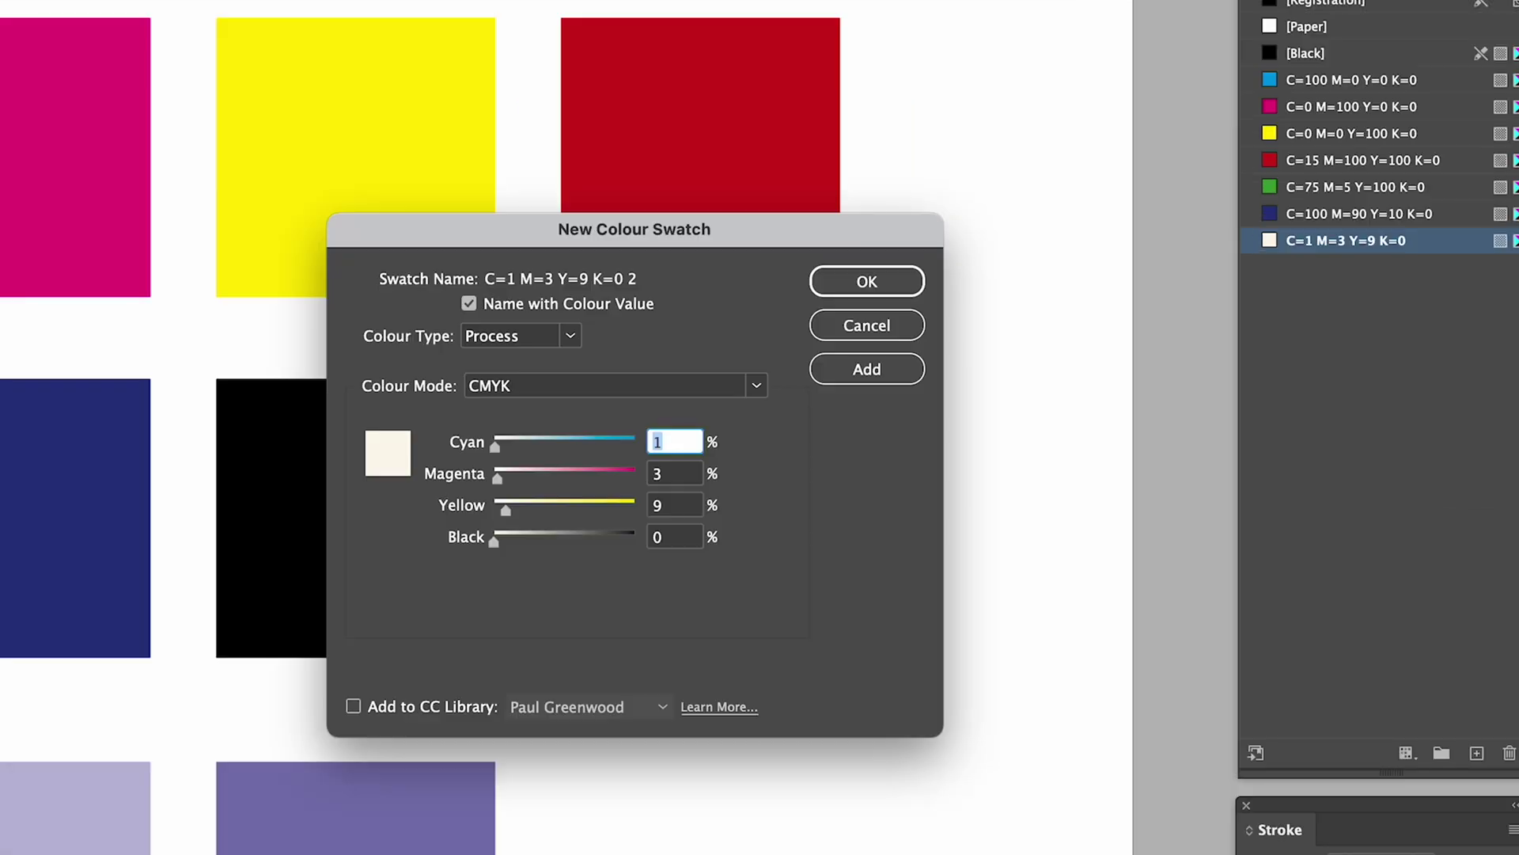
left_click(761, 387)
left_click(563, 440)
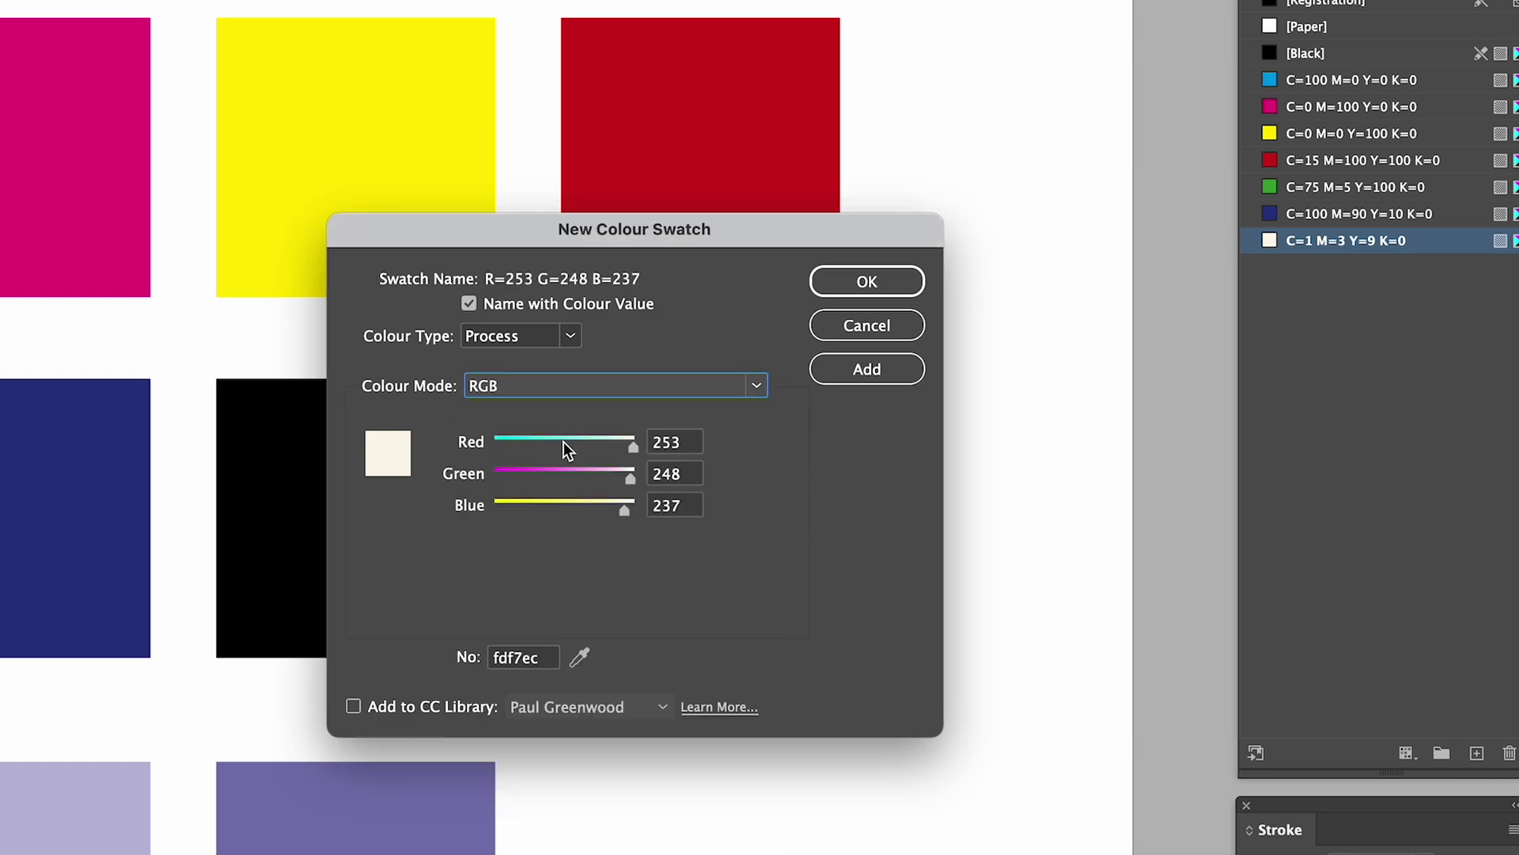
left_click(761, 388)
left_click(658, 408)
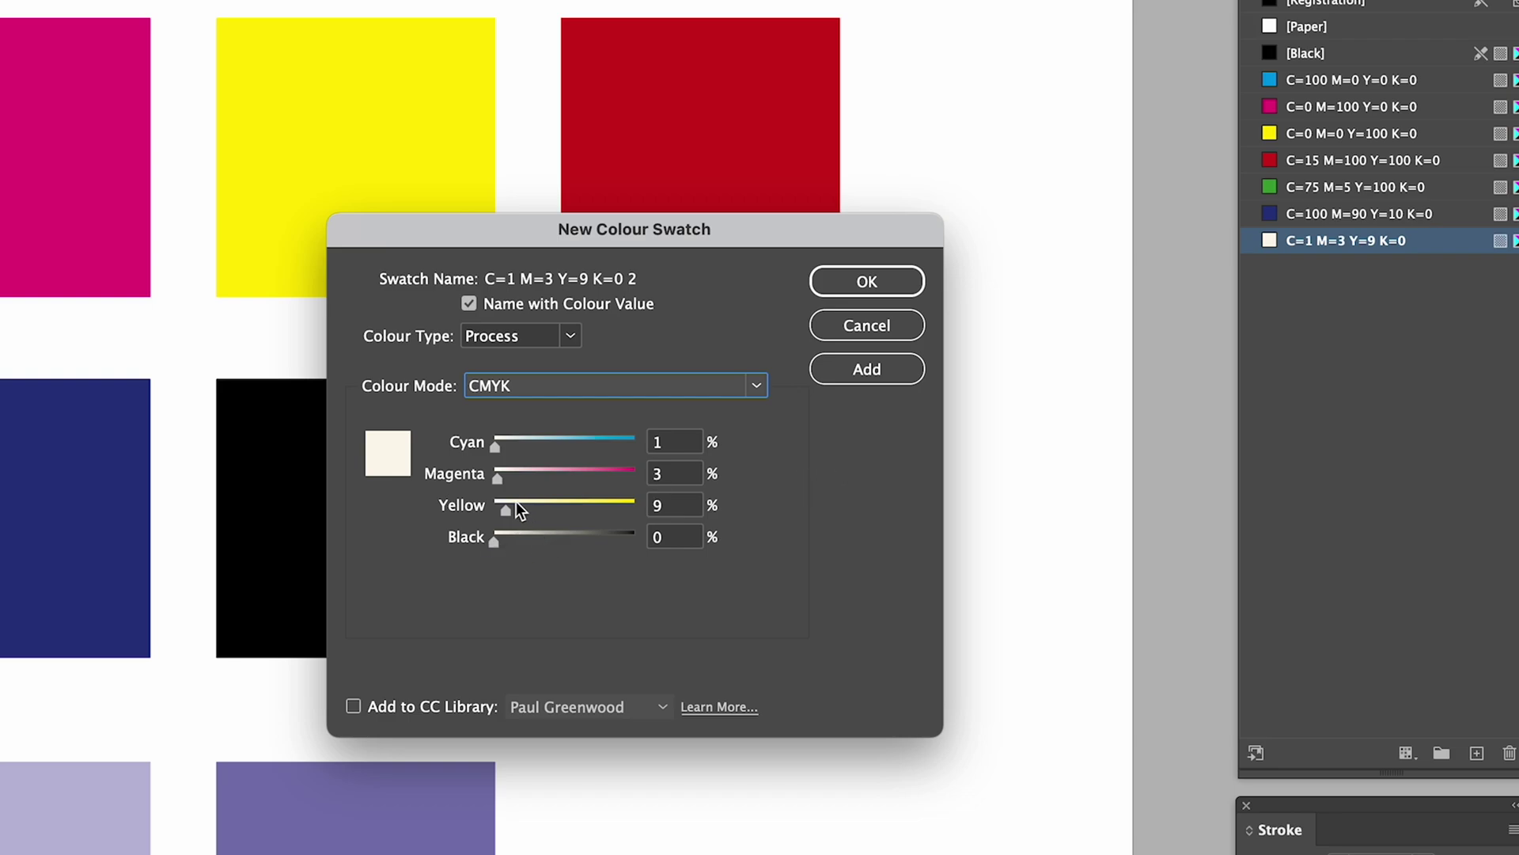
left_click_drag(505, 510, 644, 506)
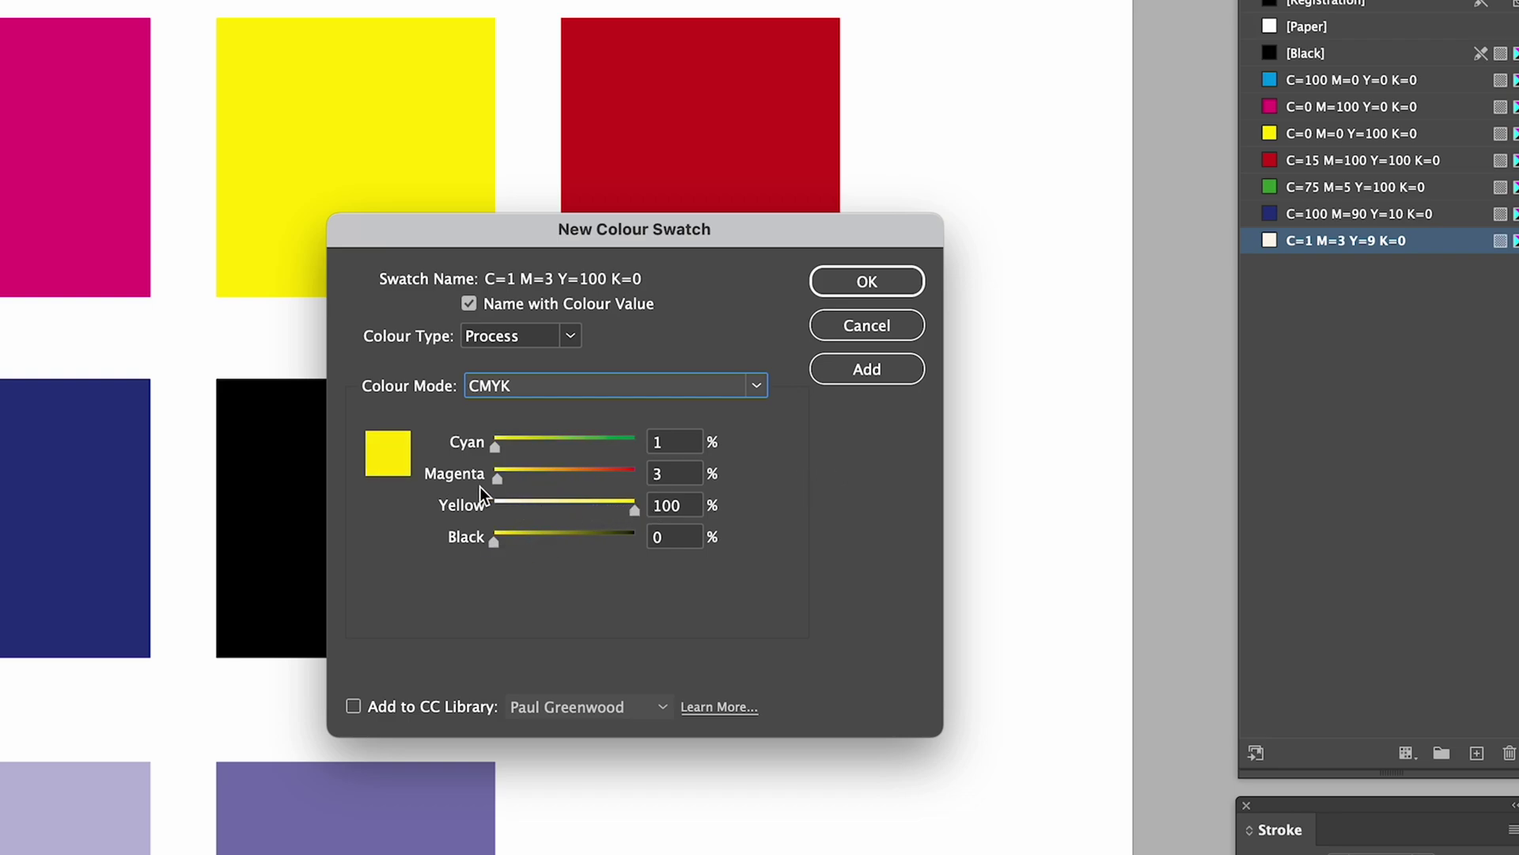
left_click_drag(497, 478, 570, 480)
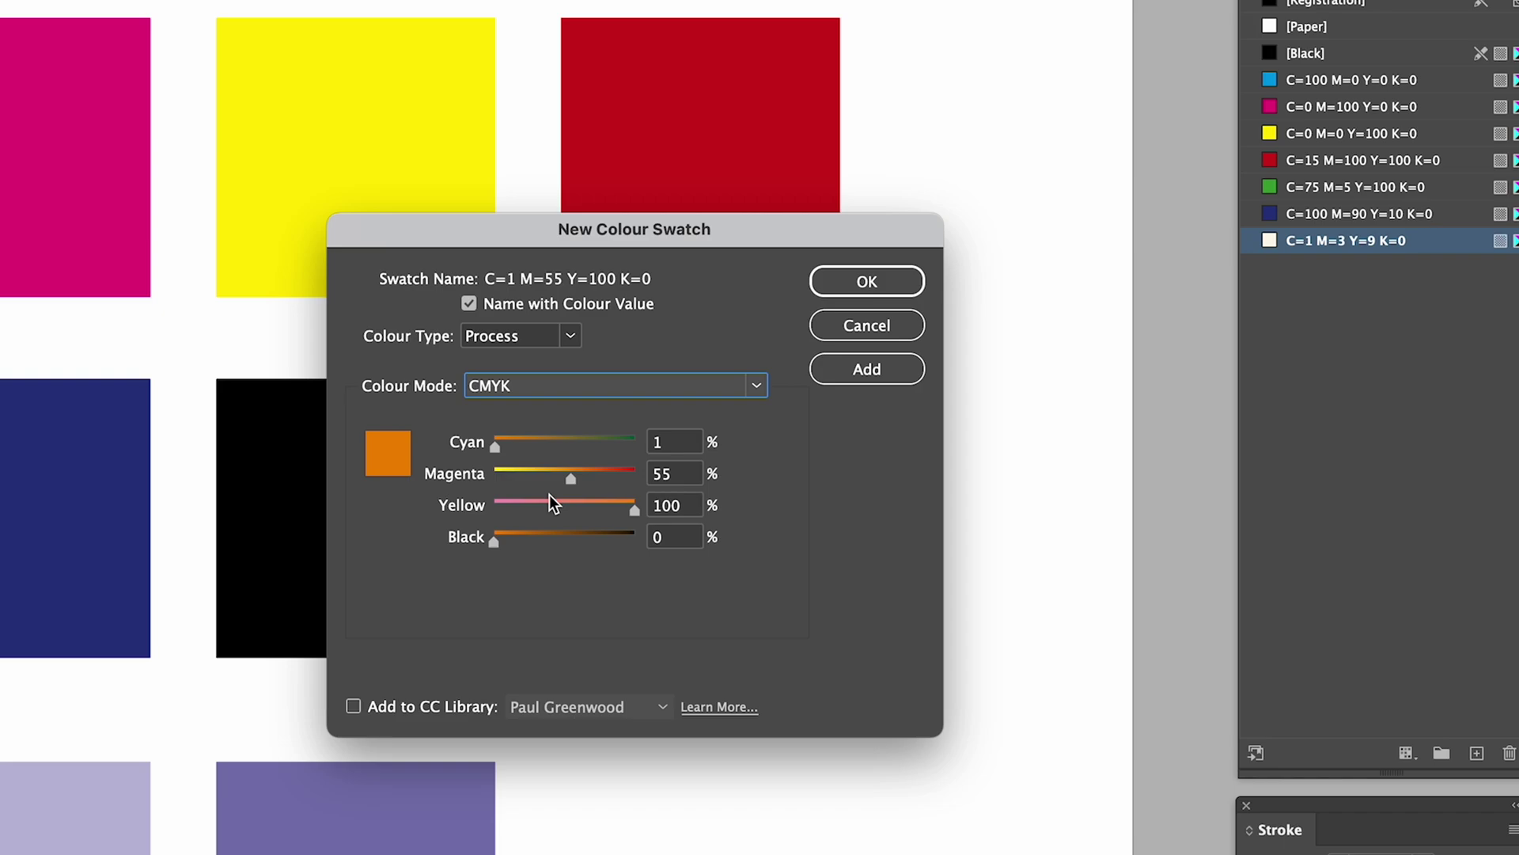
left_click_drag(495, 448, 473, 447)
left_click_drag(571, 478, 578, 476)
left_click(826, 386)
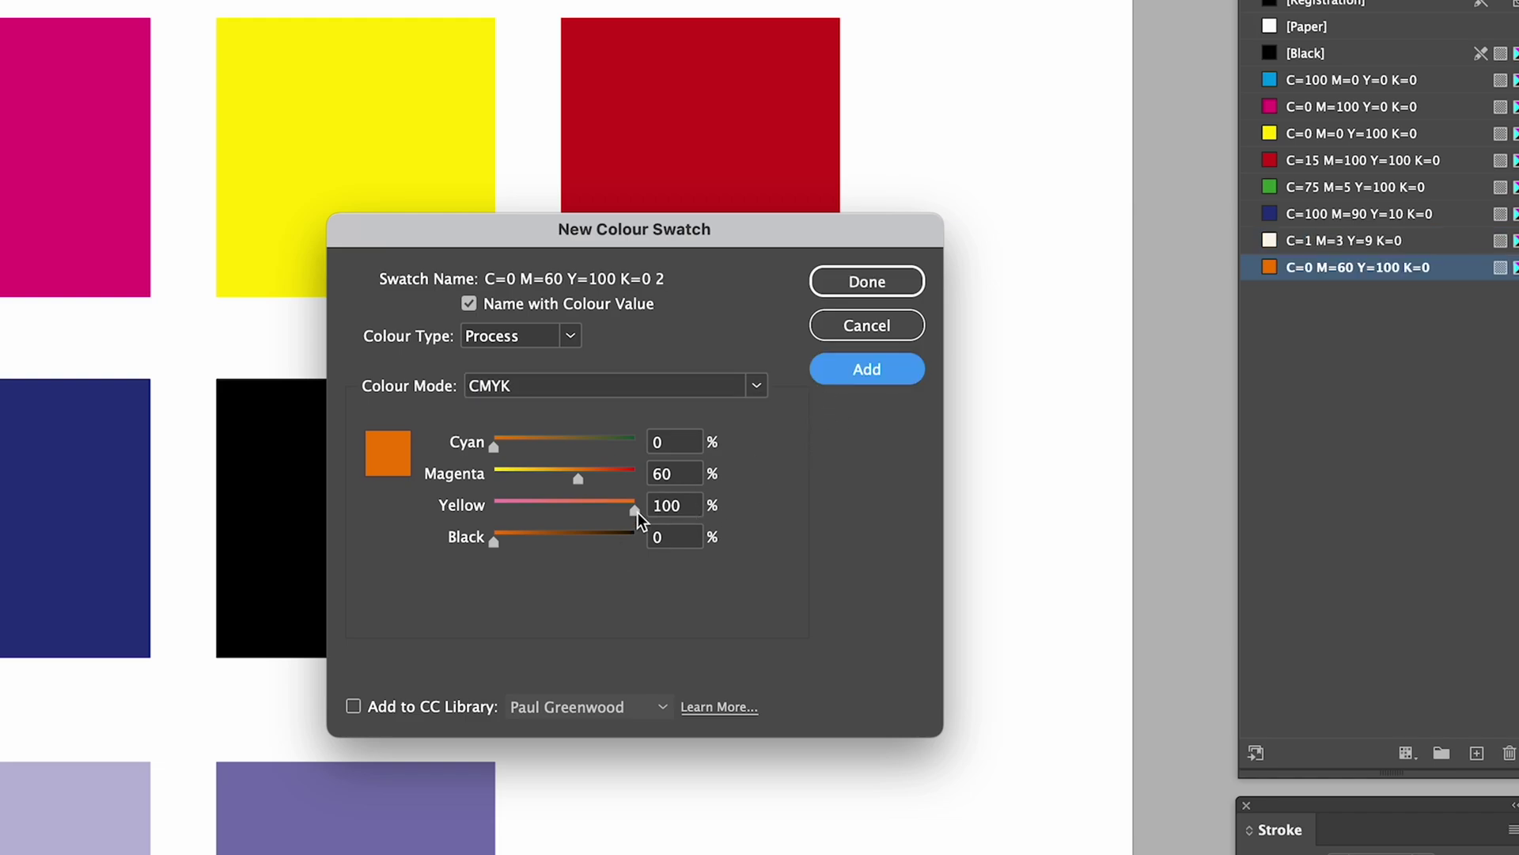
Step: Add the pink C=20 M=60 Y=0 K=0 and purple C=60 M=60 Y=0 K=0 swatches
left_click_drag(634, 509, 486, 499)
mouse_move(502, 443)
left_mouse_down()
mouse_move(543, 444)
mouse_move(520, 446)
left_mouse_up()
left_click(823, 375)
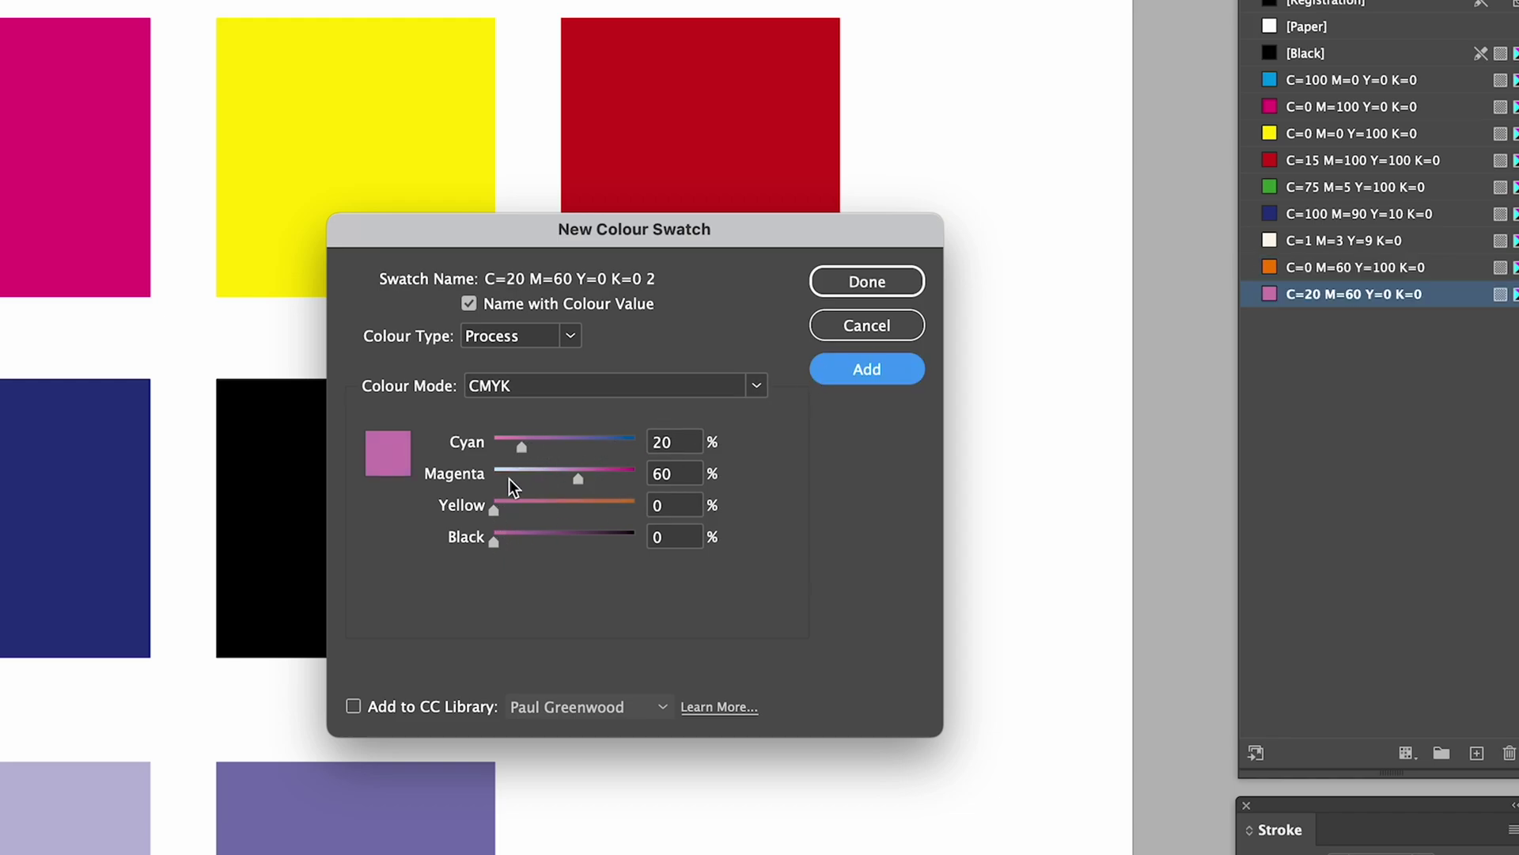
left_click_drag(523, 445, 578, 450)
left_click(828, 383)
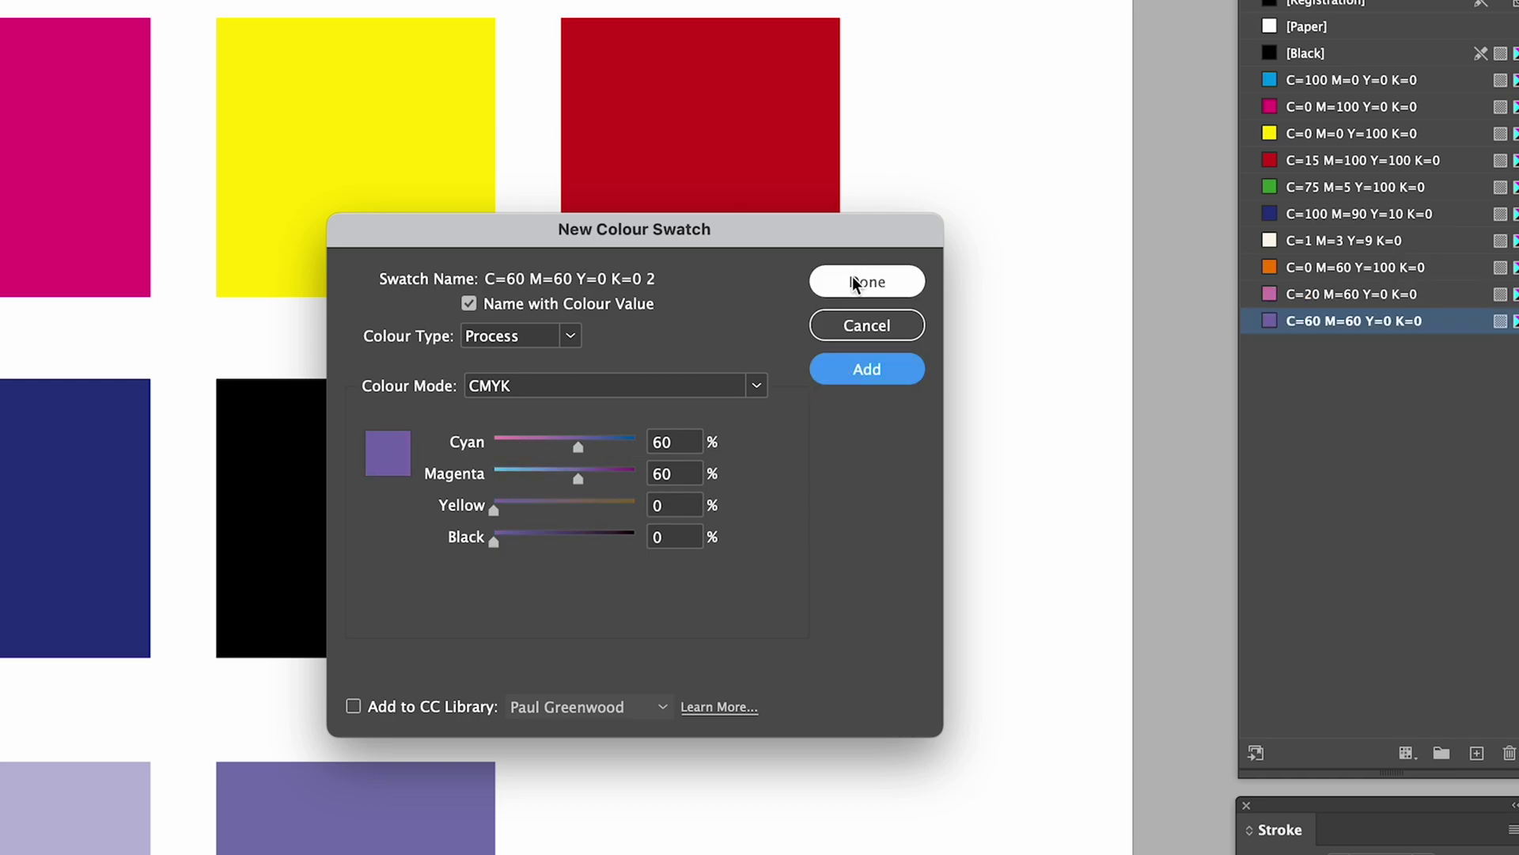
left_click(860, 285)
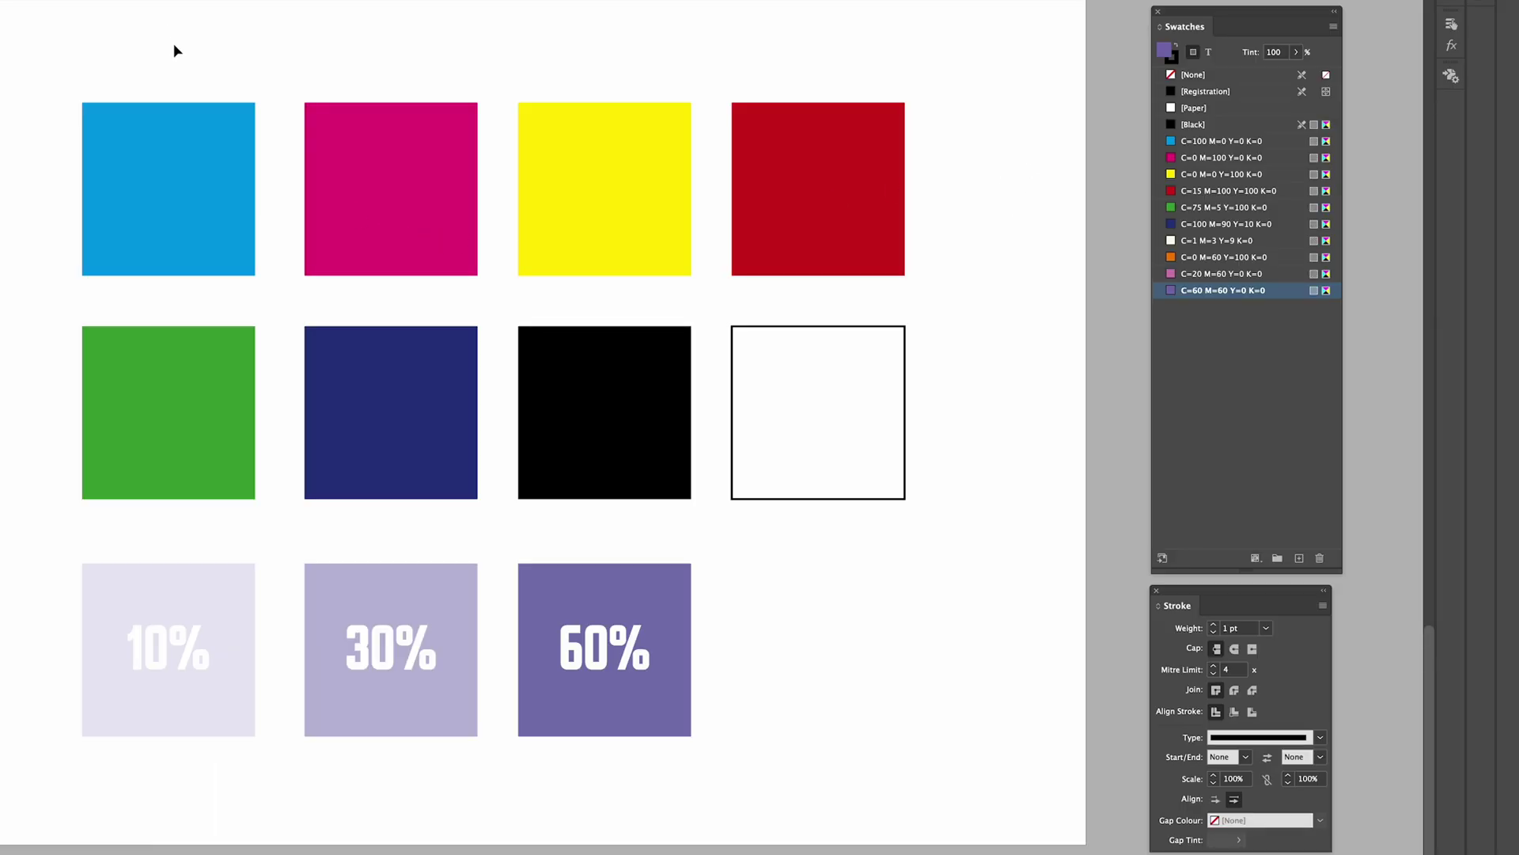
Step: Fill the first three sample squares with the new orange, pink and purple swatches
left_click(156, 183)
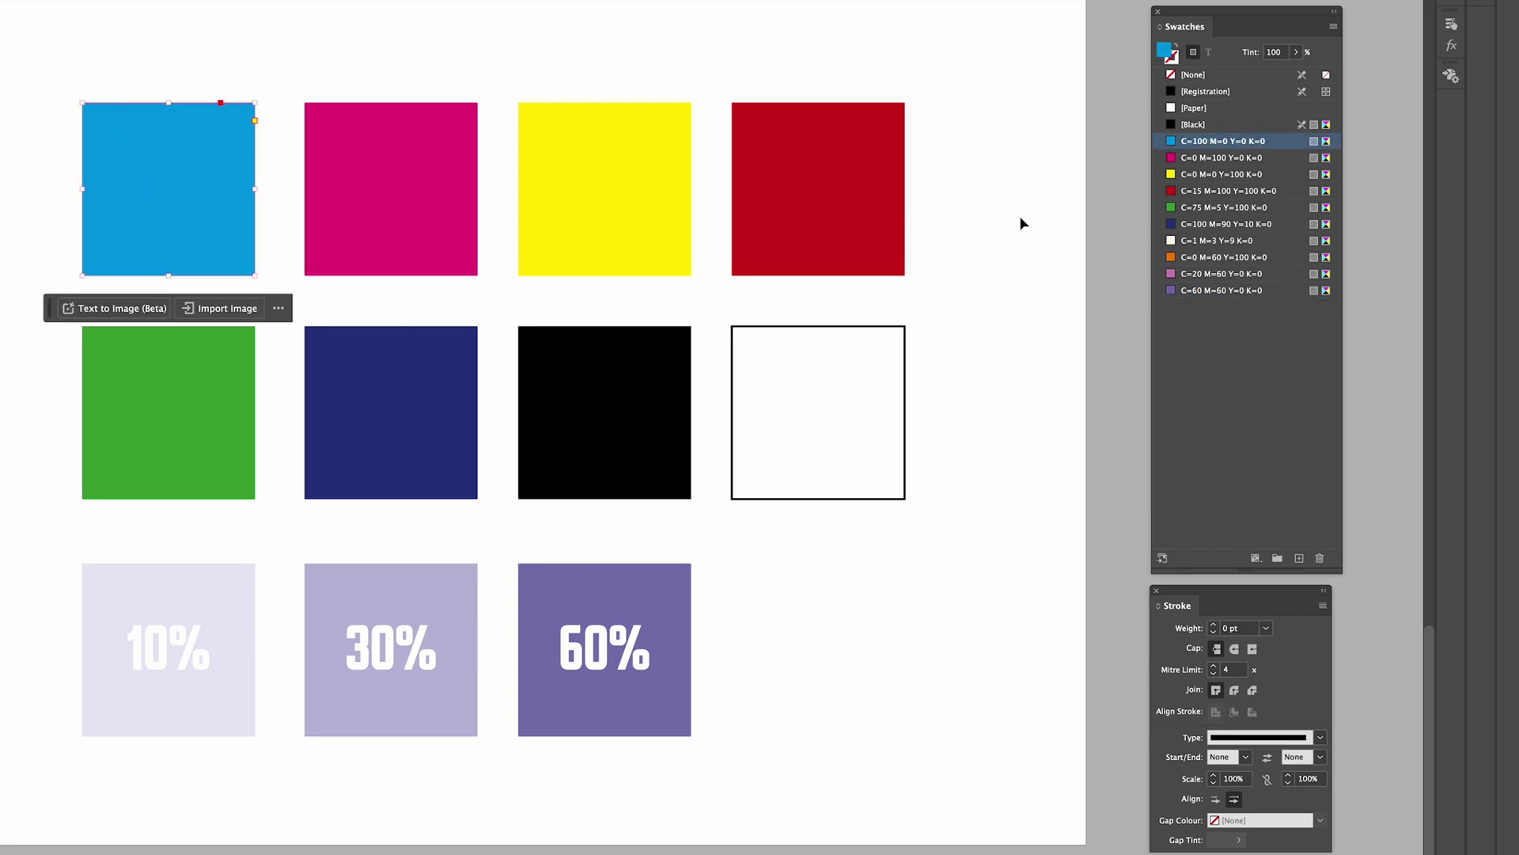
left_click(1192, 258)
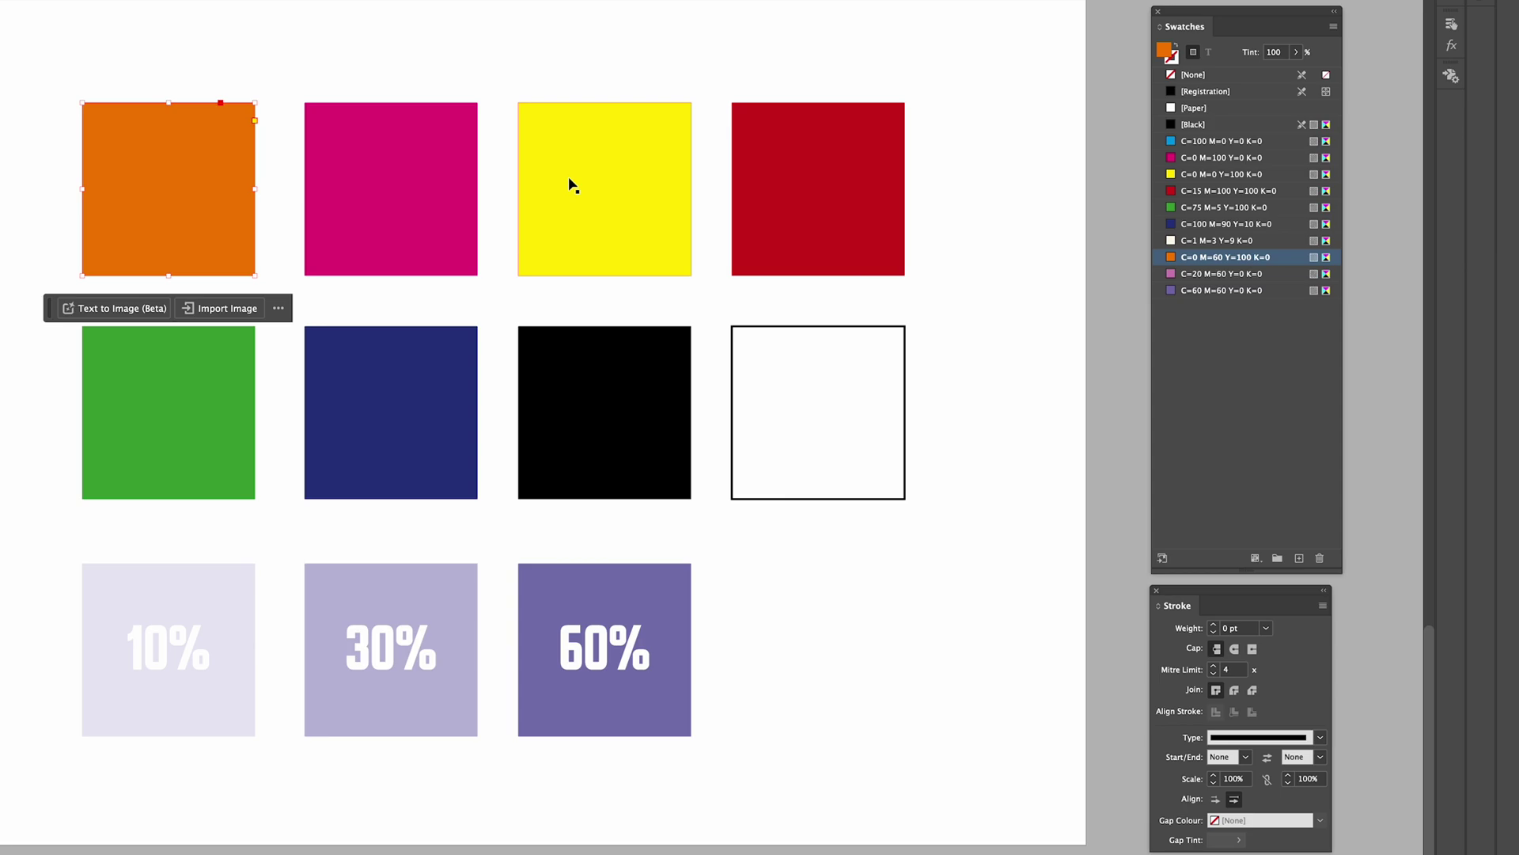
left_click(419, 150)
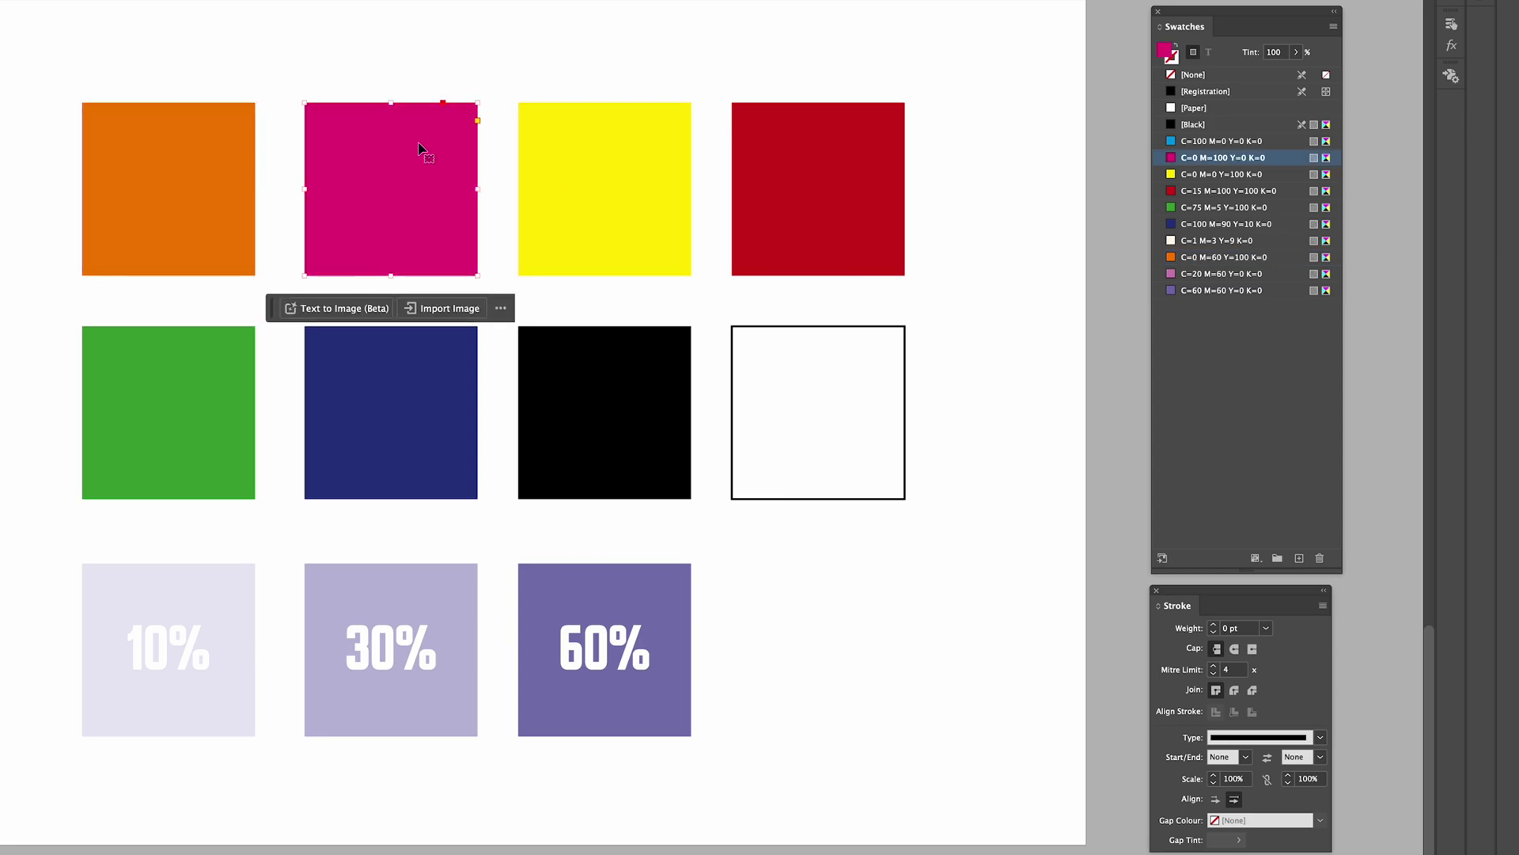
left_click(1207, 274)
left_click(614, 223)
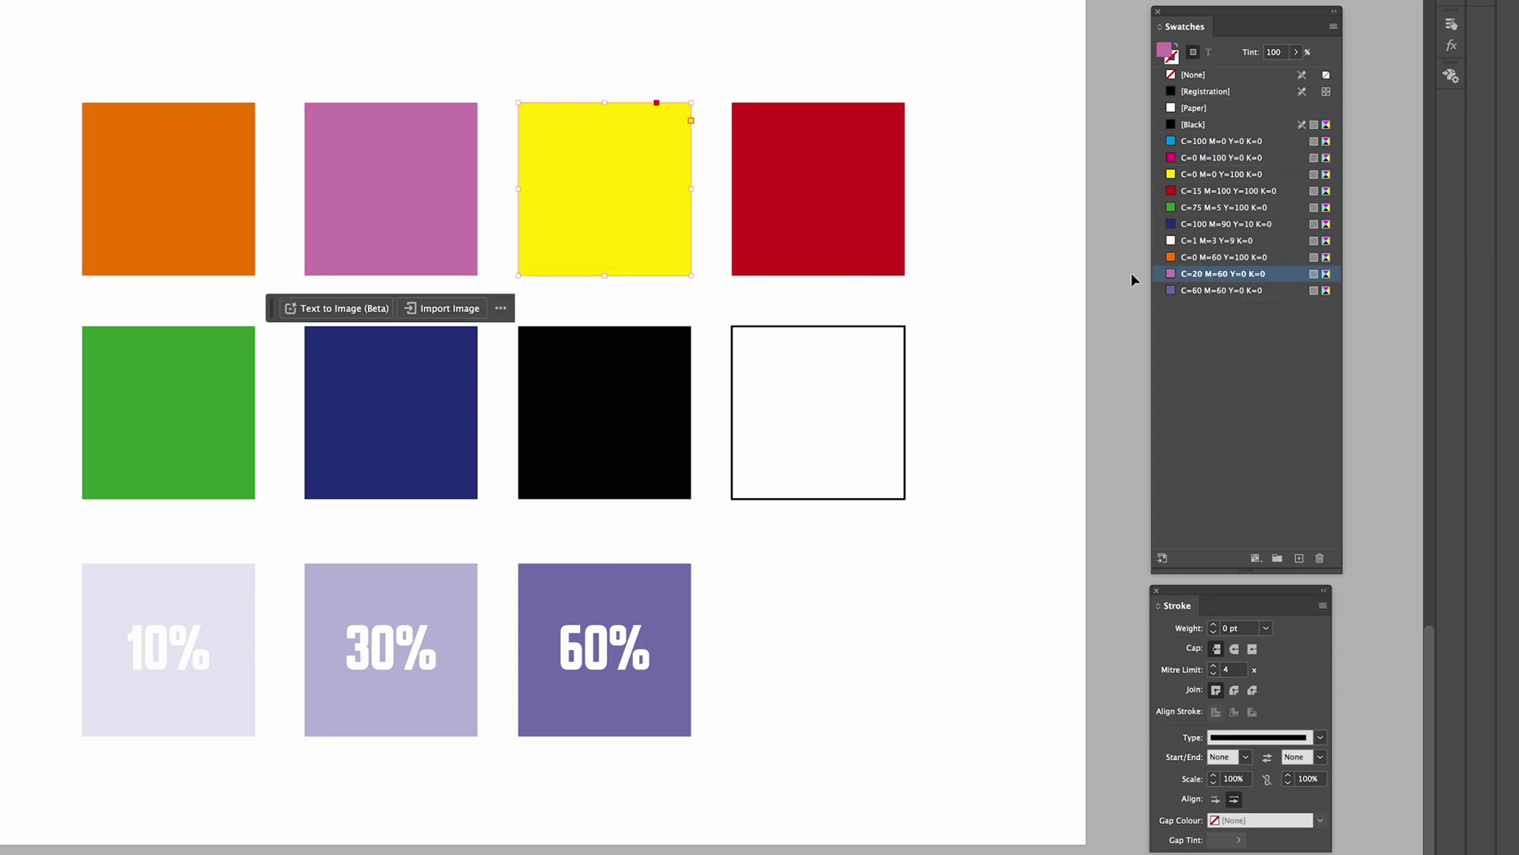
left_click(1223, 290)
left_click(614, 69)
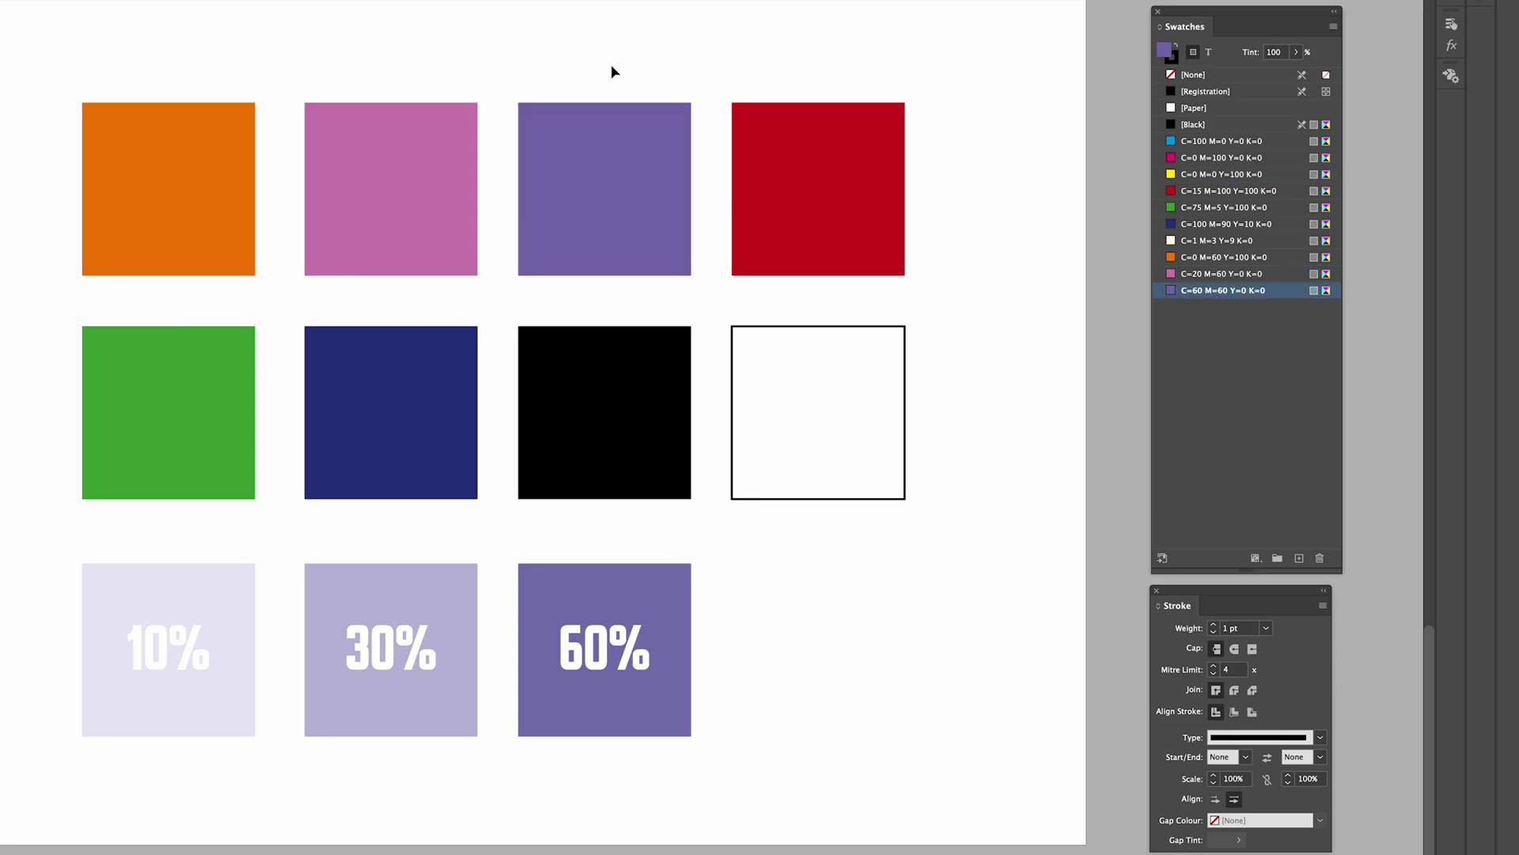
Step: Delete the red, green, black and white squares, then select the navy square
left_click(806, 202)
key("Delete")
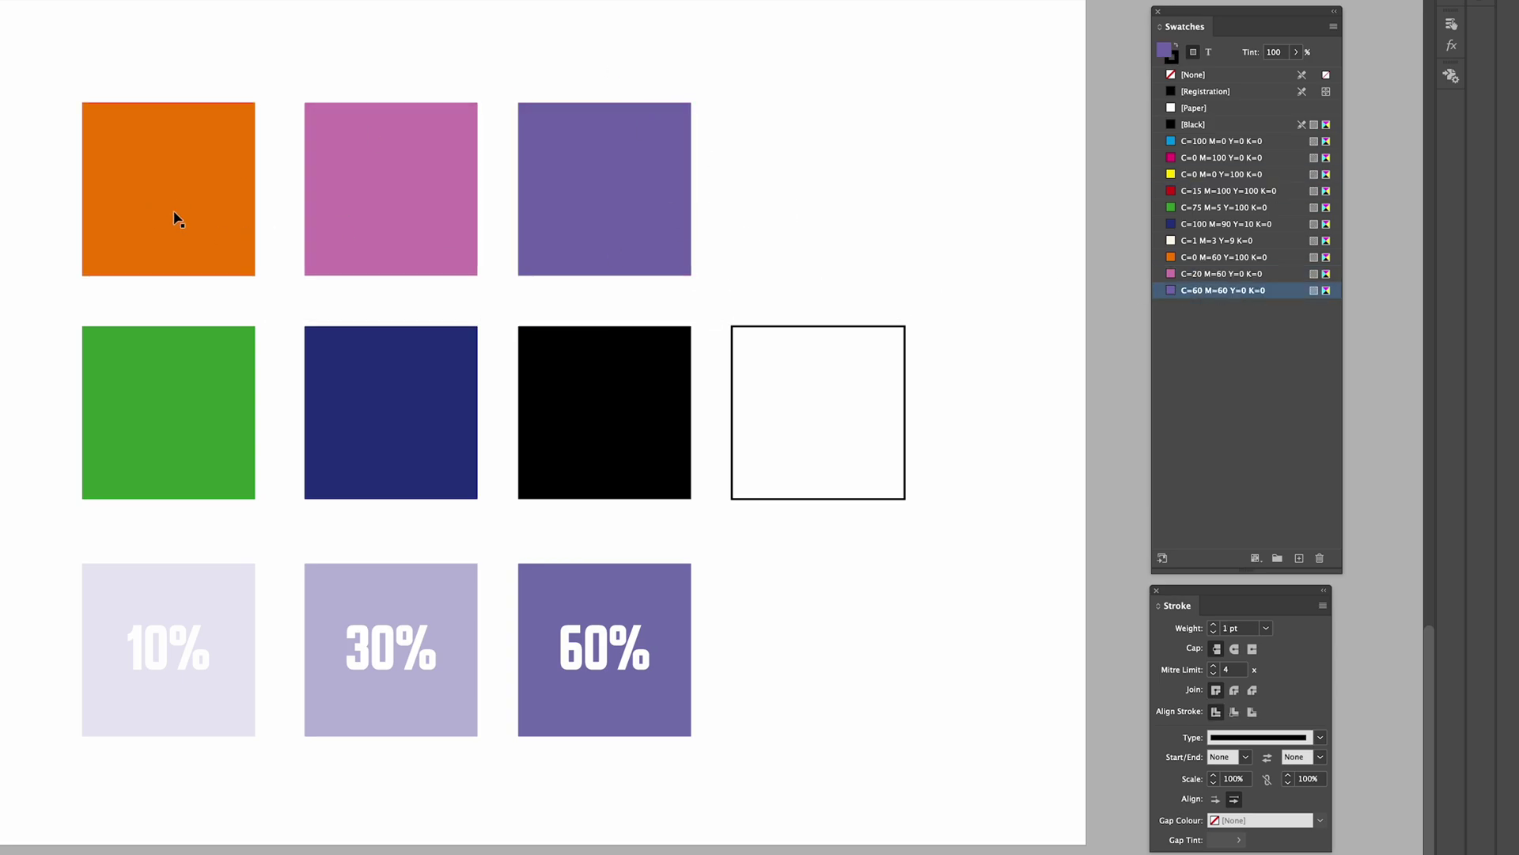
left_click(239, 407)
key("Delete")
left_click(559, 406)
key("Delete")
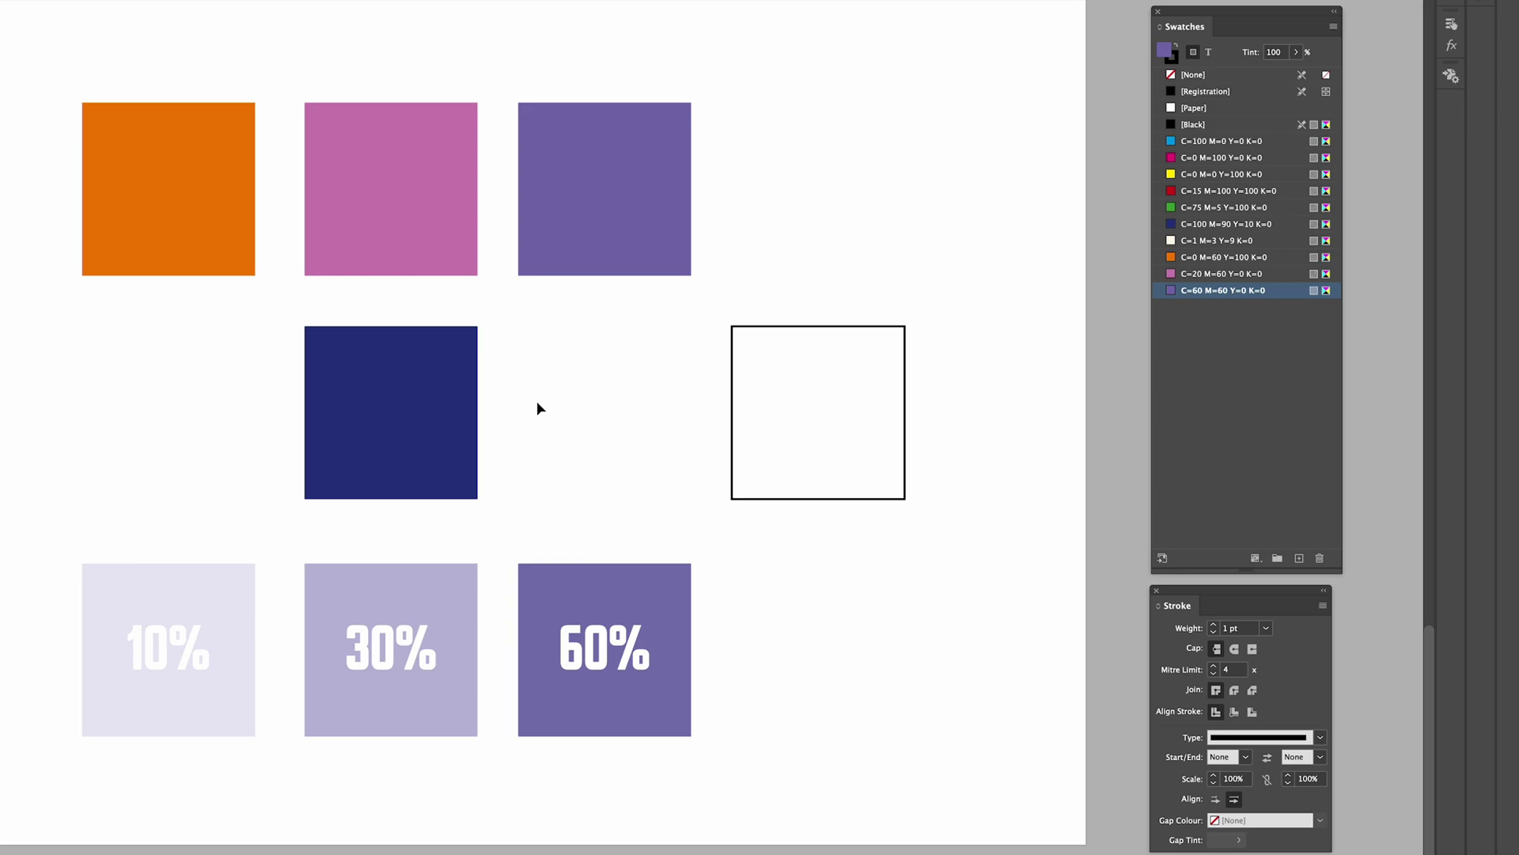
left_click(787, 349)
key("Delete")
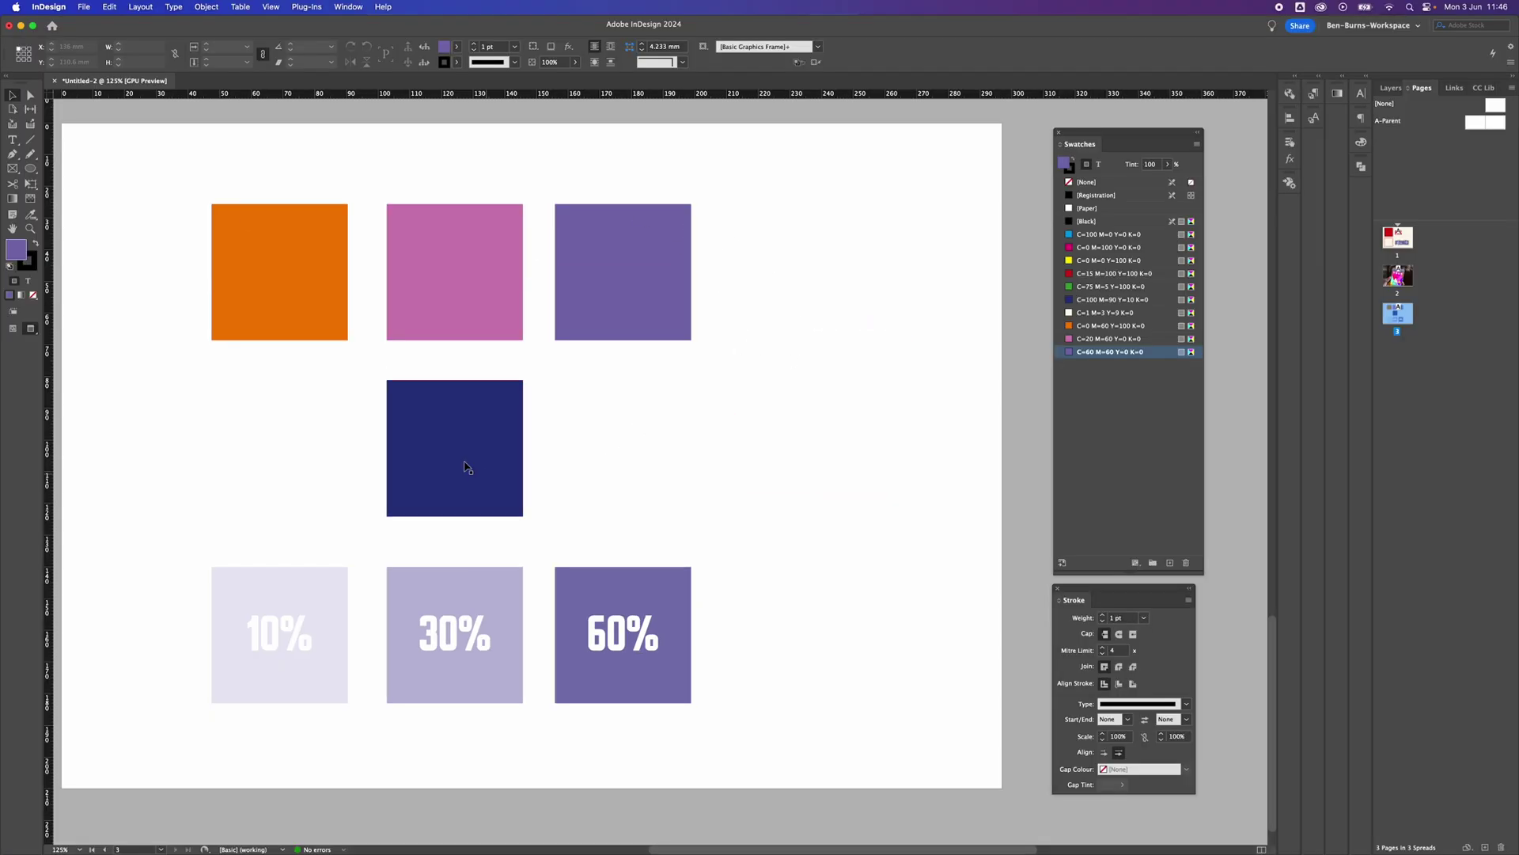
left_click(430, 435)
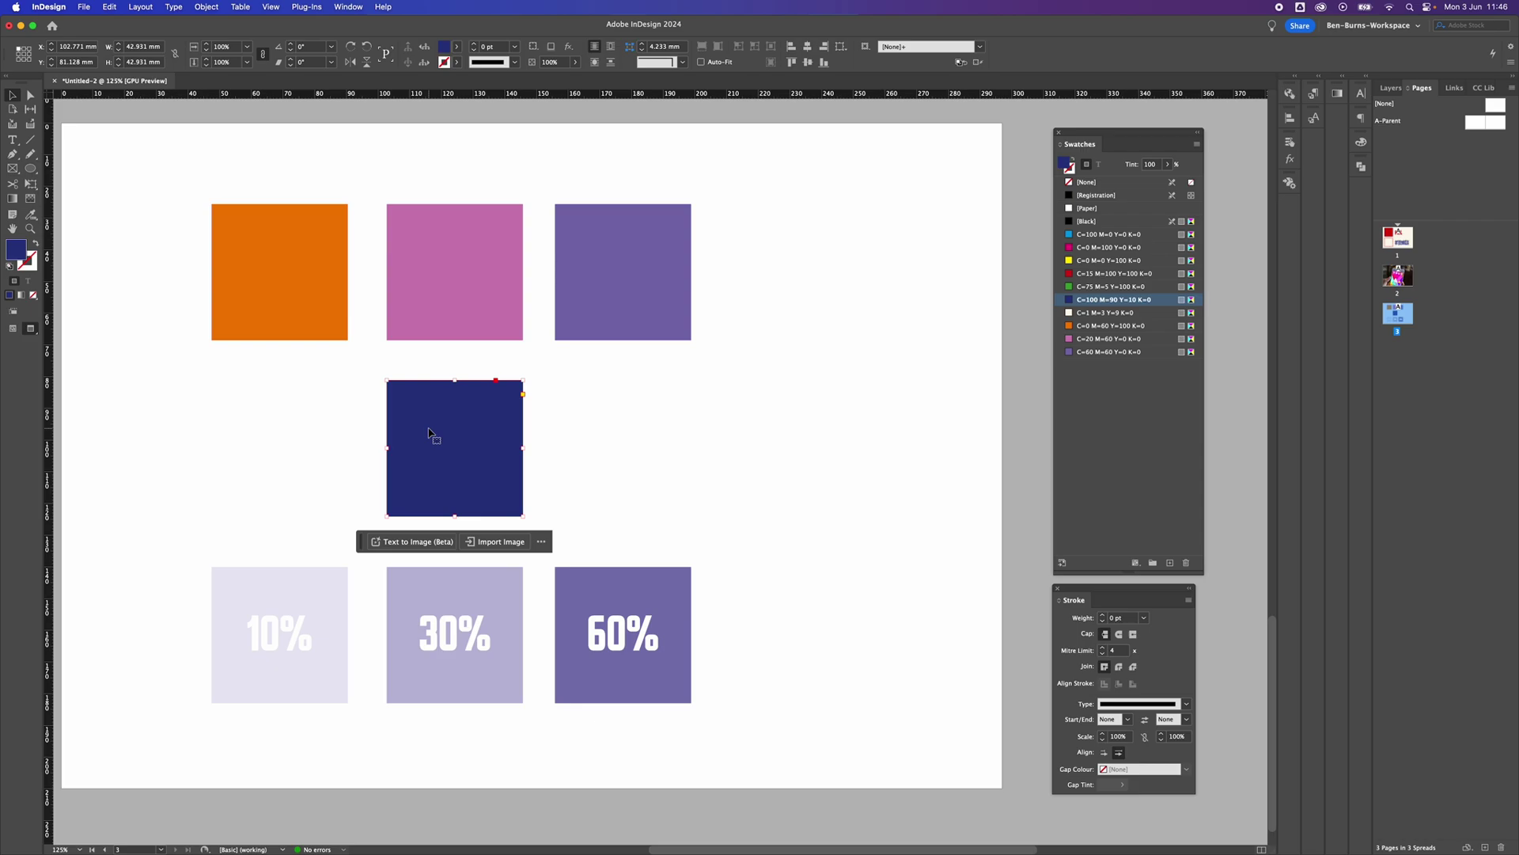
Step: Draw a page-sized frame, fill it with navy C=100 M=90 Y=10 K=0, and enter tint 10
left_click(646, 425)
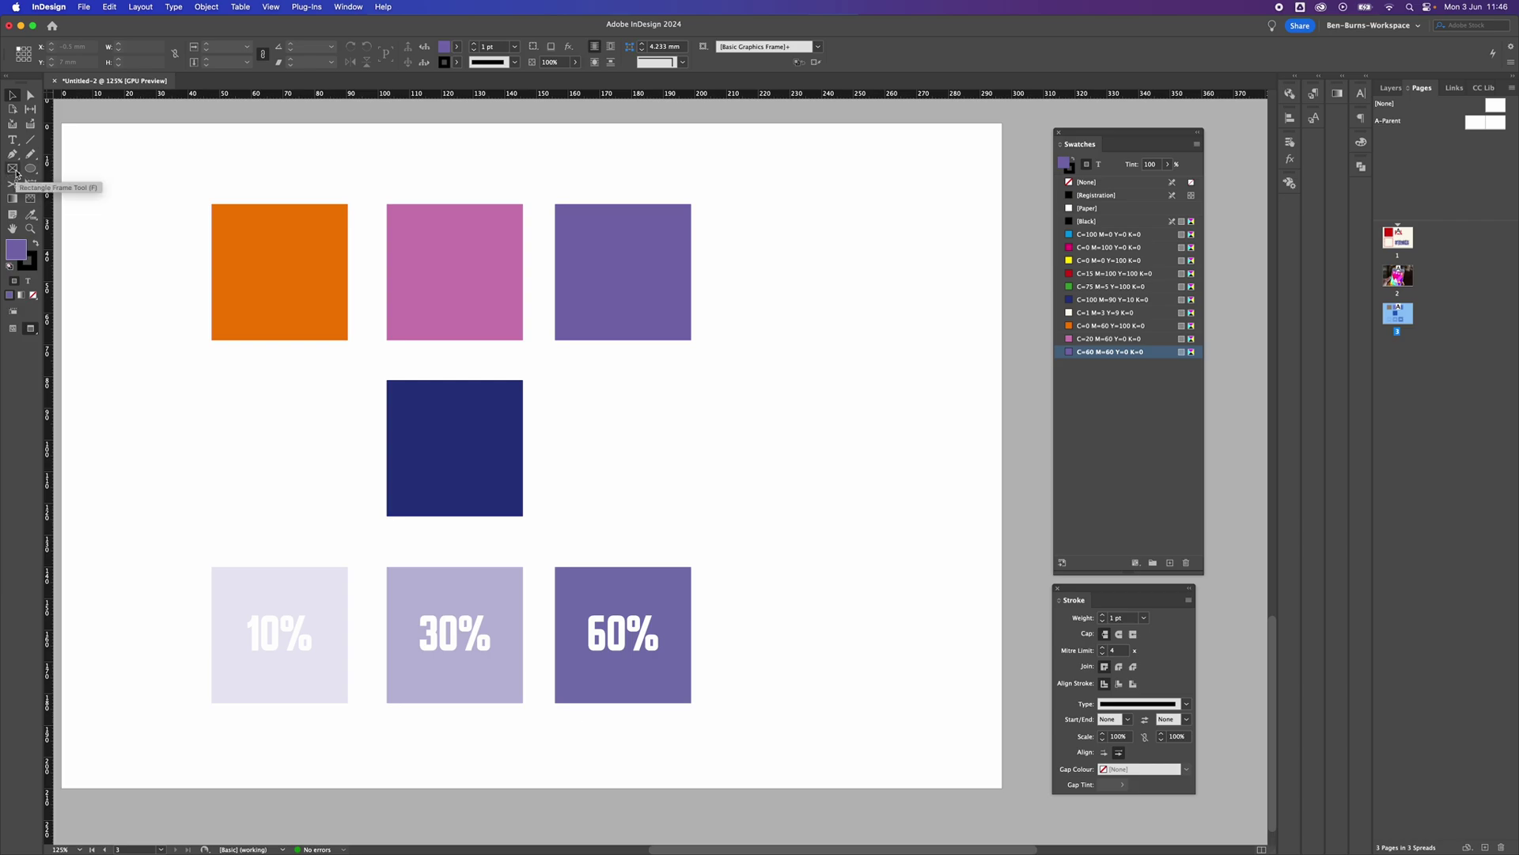
left_click(13, 170)
left_click_drag(63, 124, 1001, 787)
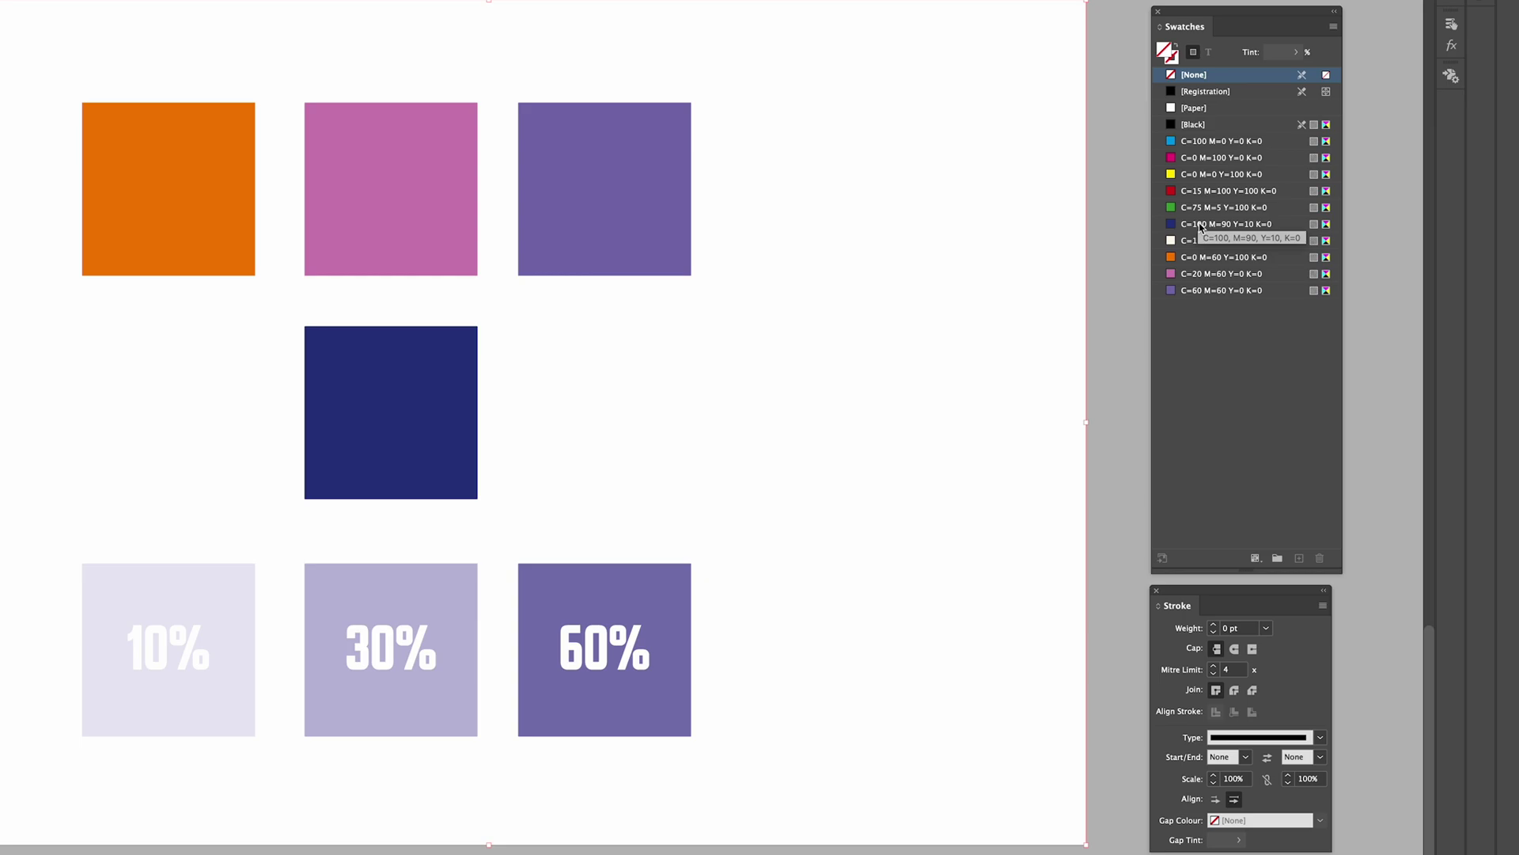
left_click(1201, 227)
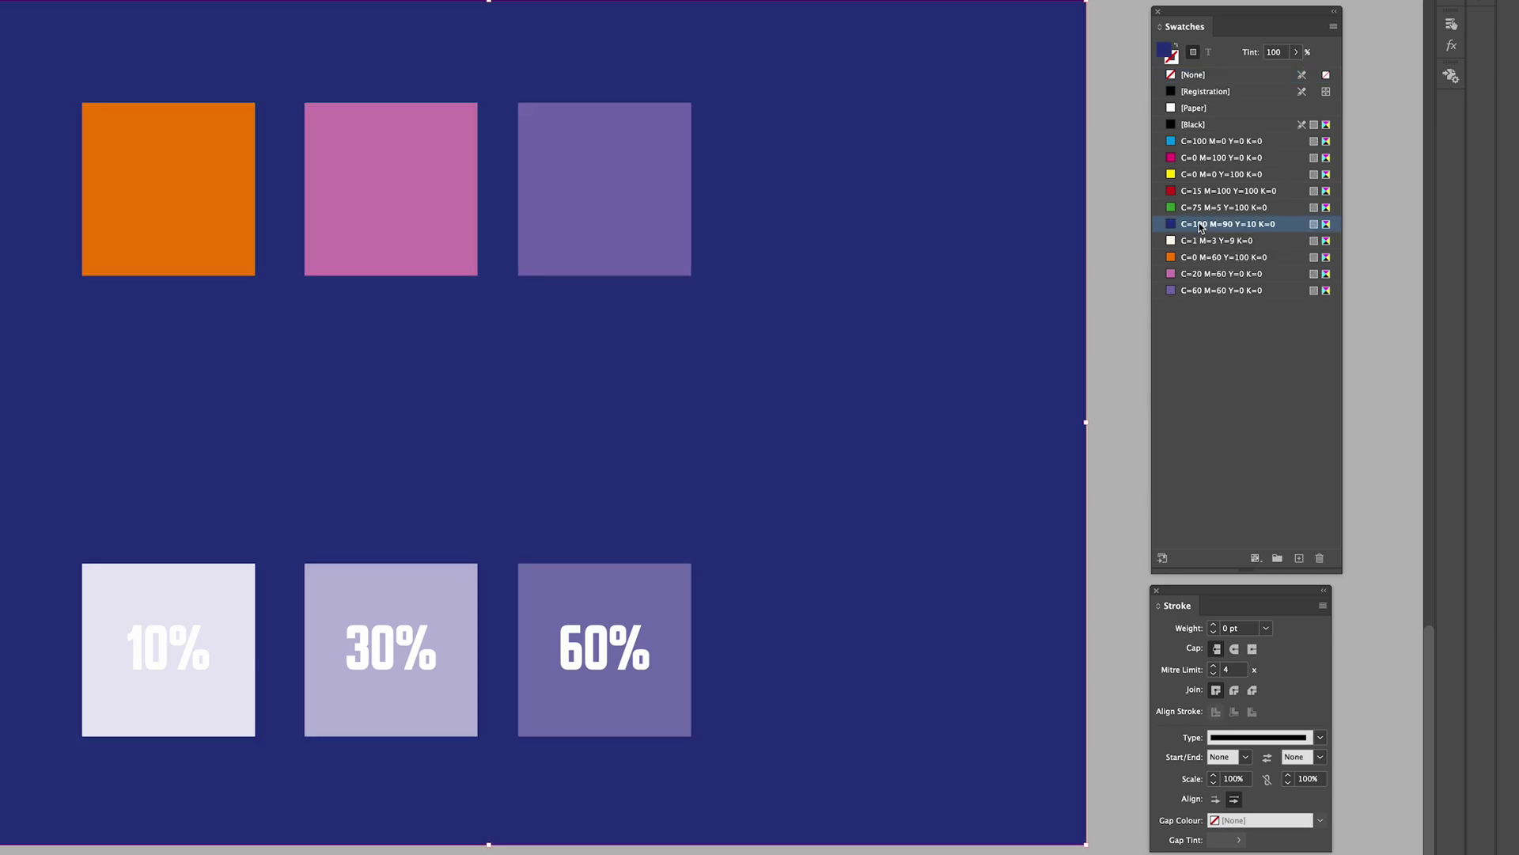
left_click(1282, 53)
type("10")
Step: Apply the 10% tint to the background frame, nudge it to about 15%, and reselect the frame
key("Return")
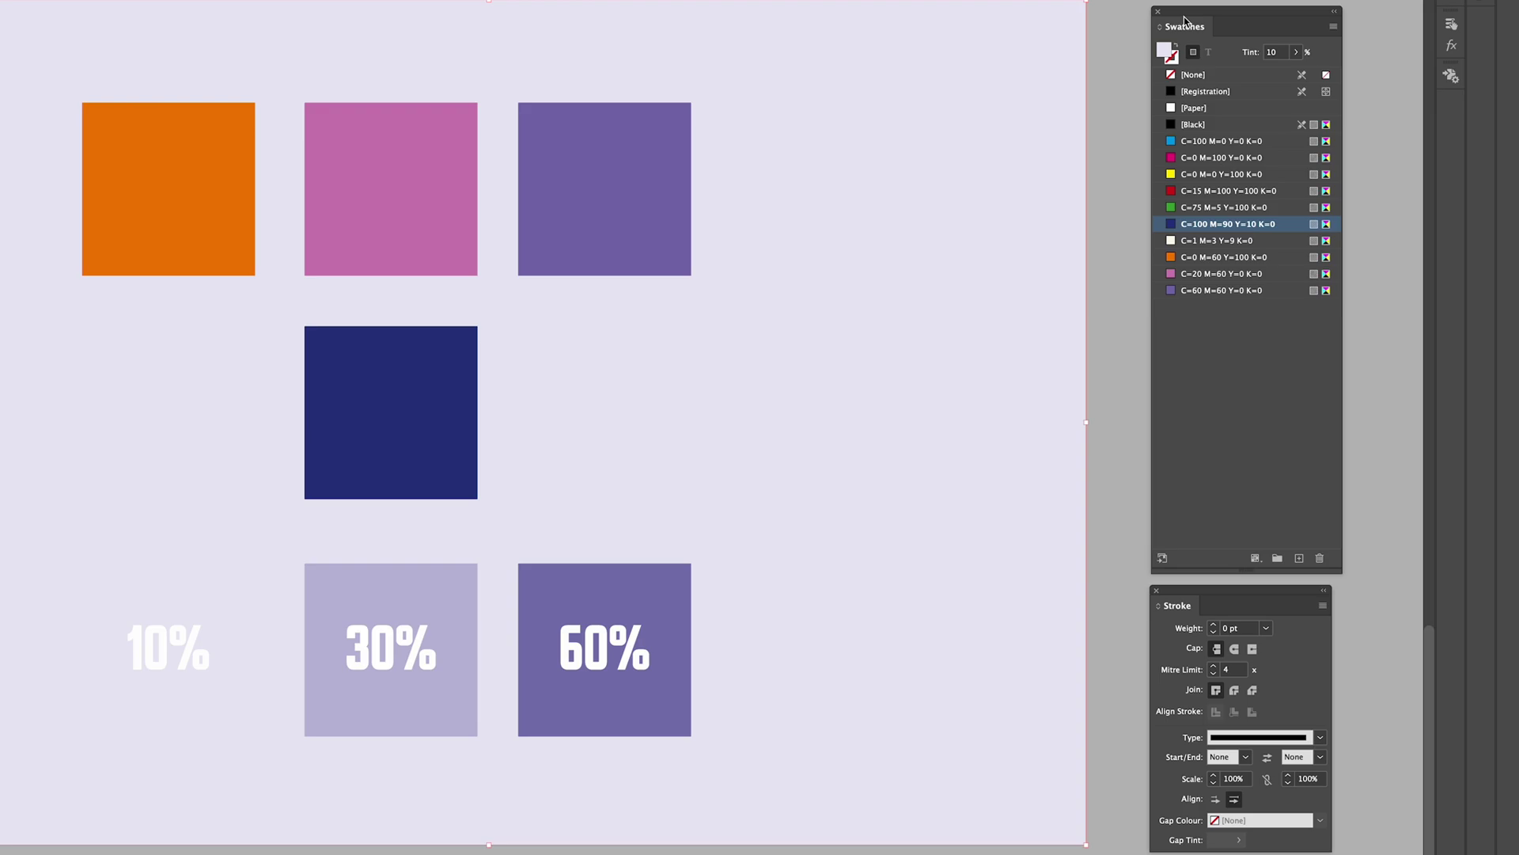
left_click(1296, 52)
mouse_move(1225, 72)
left_mouse_down()
mouse_move(1287, 72)
mouse_move(1233, 65)
left_mouse_up()
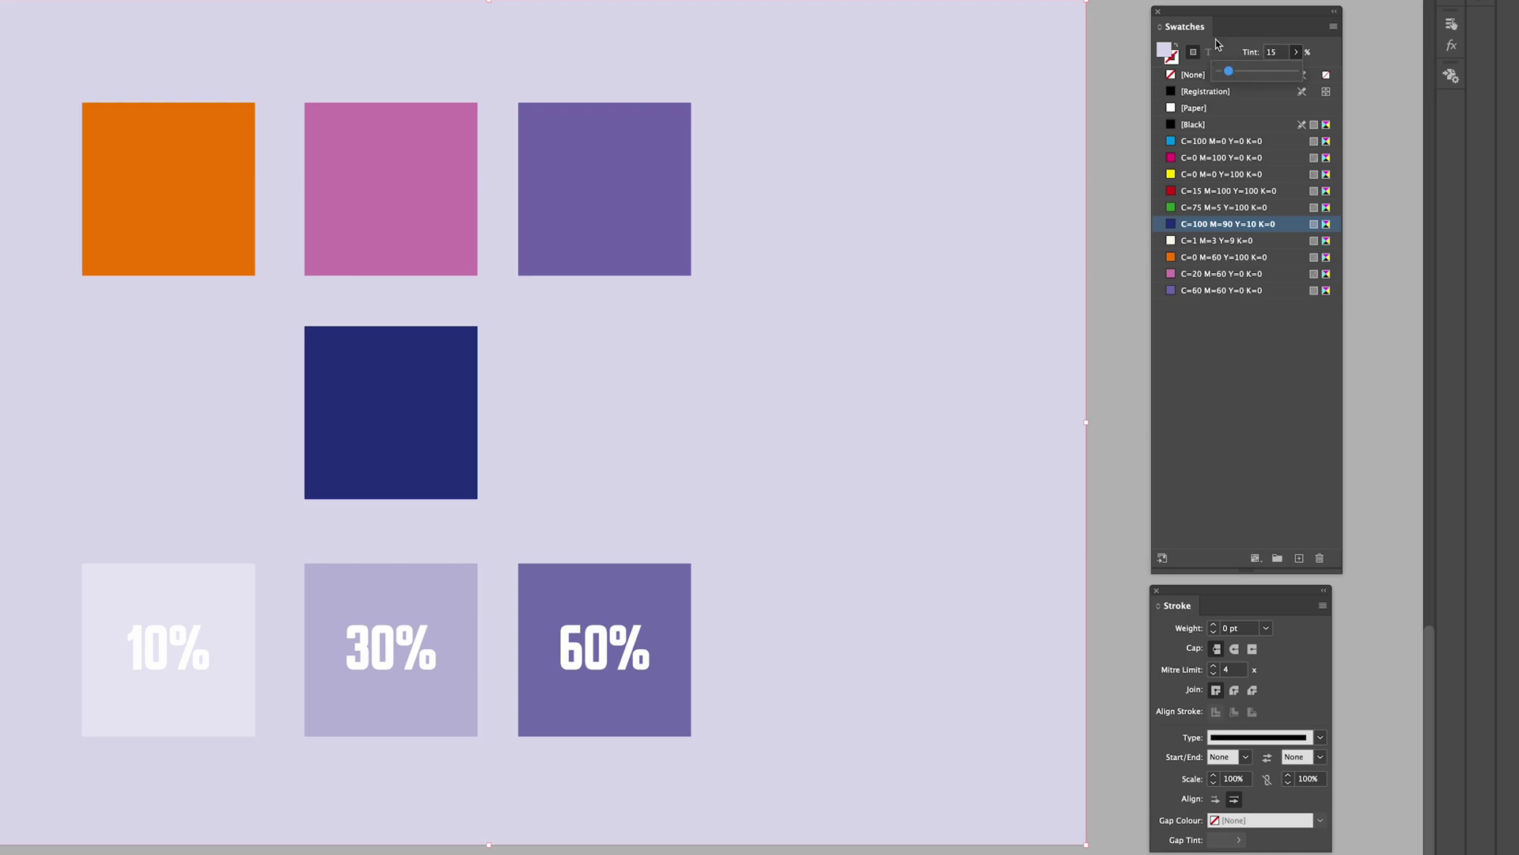
left_click(1222, 39)
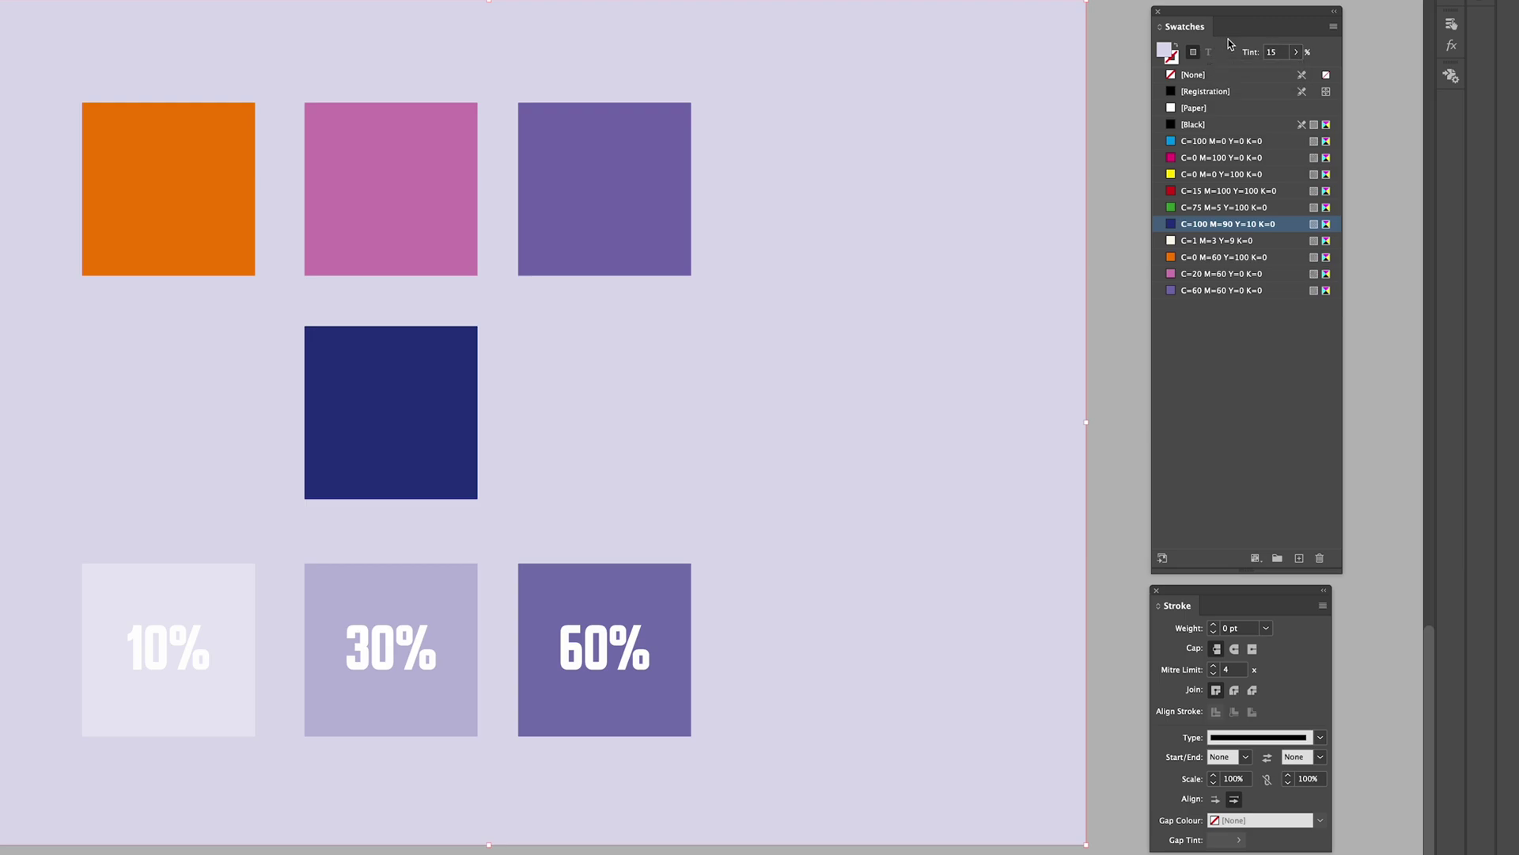
left_click(900, 347)
left_click(849, 400)
Step: Remove the background frame and duplicate the navy square to its right at 10% tint
key("ctrl+z")
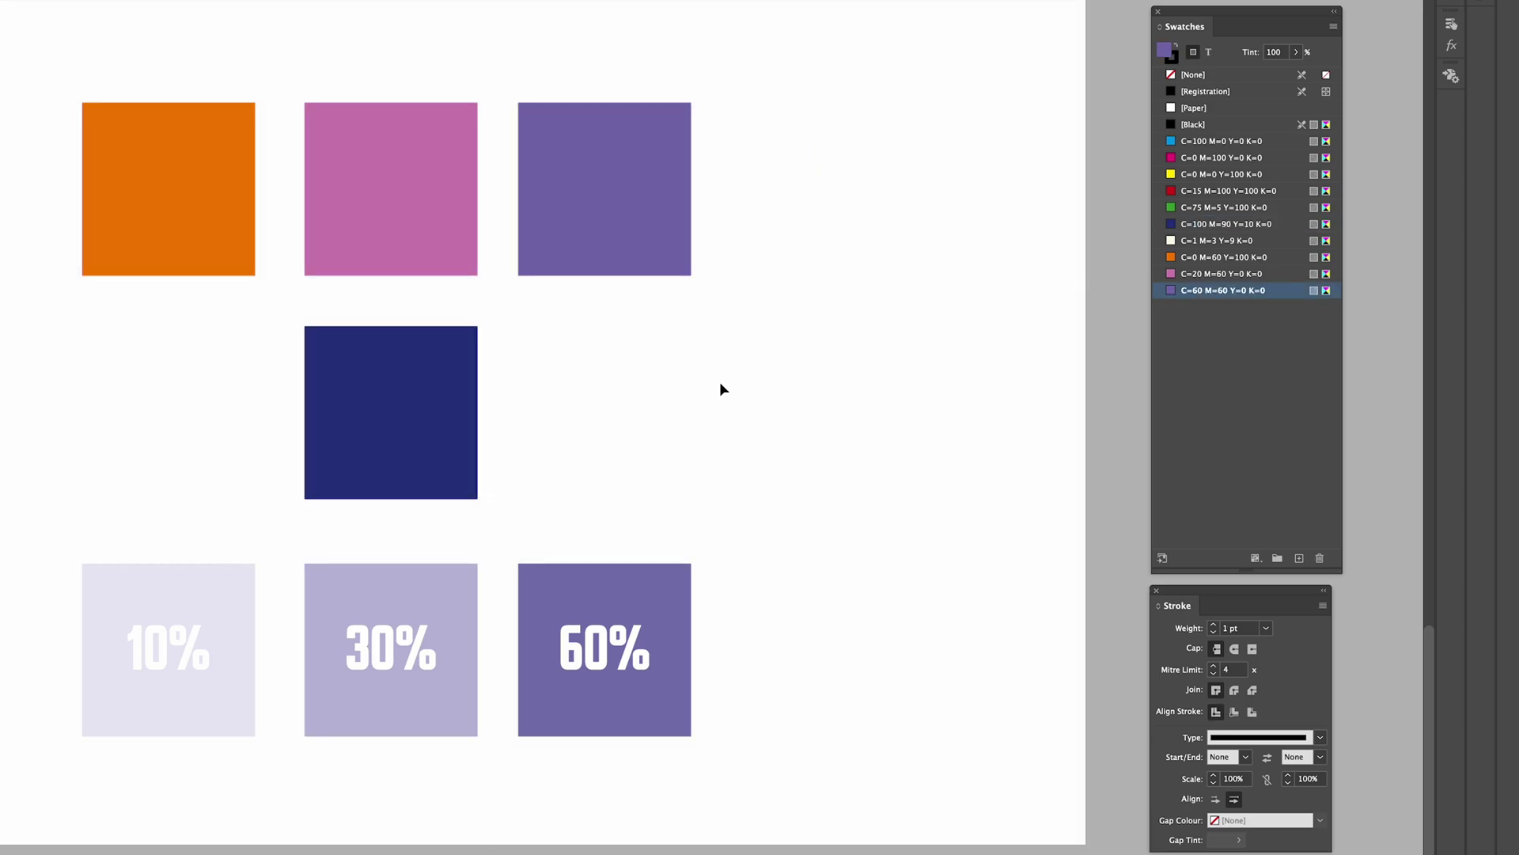
left_click(431, 396)
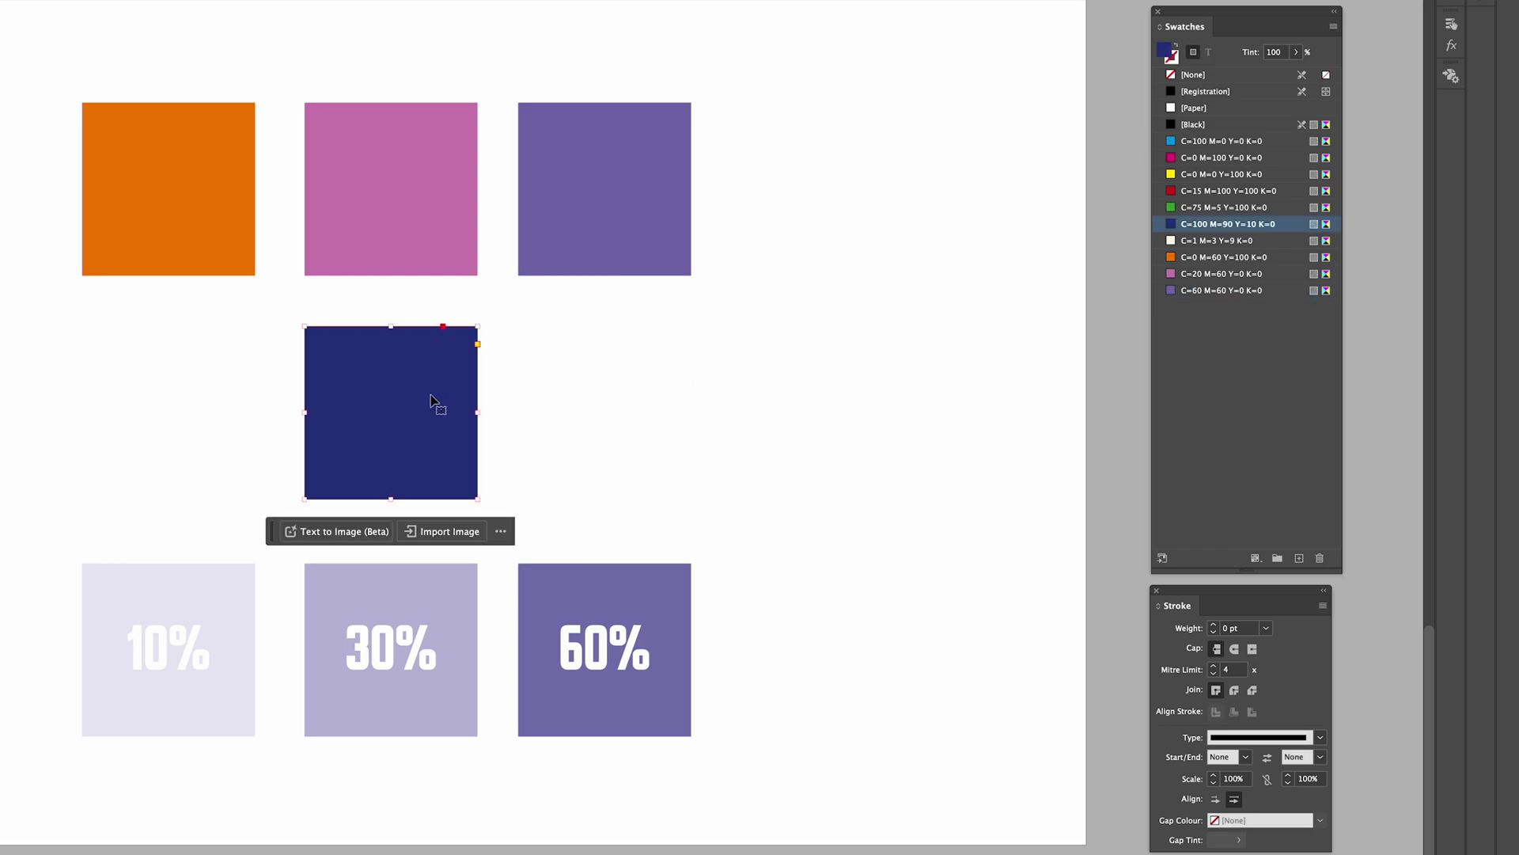
left_click_drag(432, 396, 647, 404)
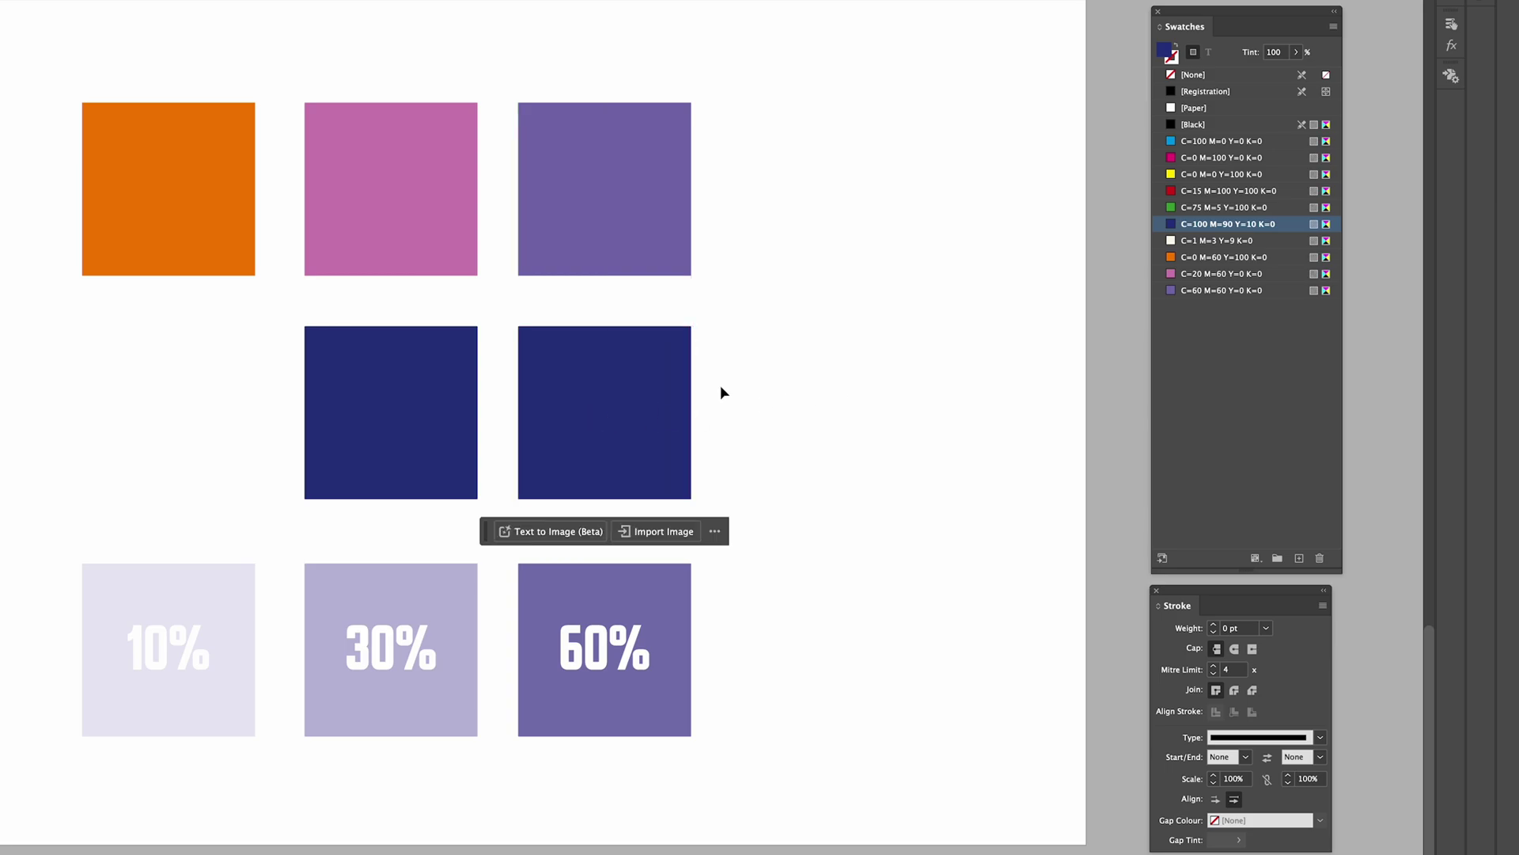
left_click(1296, 52)
left_click_drag(1301, 72, 1227, 74)
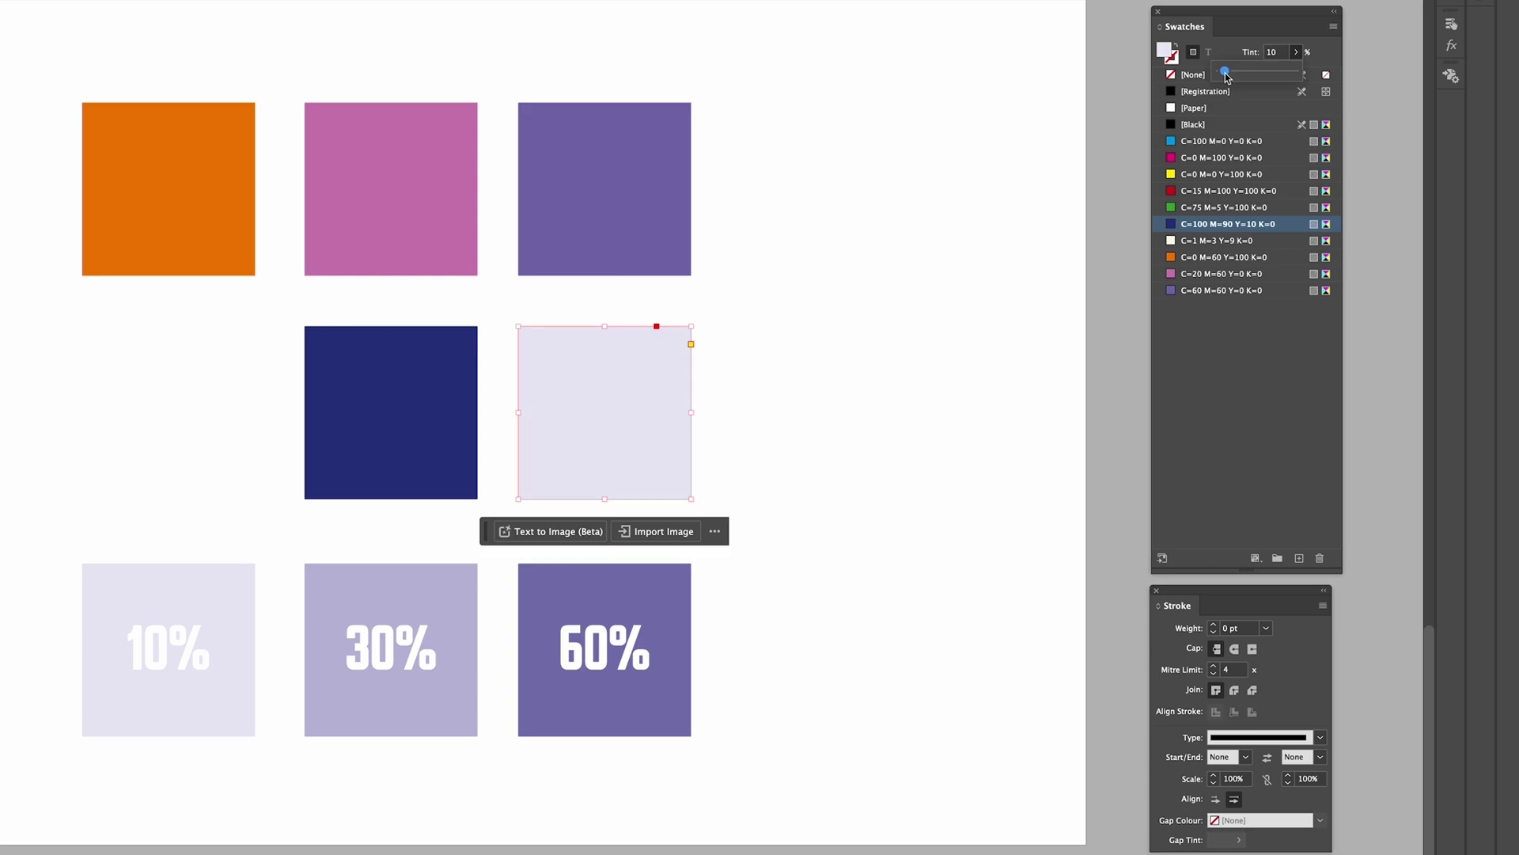
left_click(1253, 406)
Step: Save the 10% navy tint as a new tint swatch
left_click(1334, 29)
left_click(1366, 54)
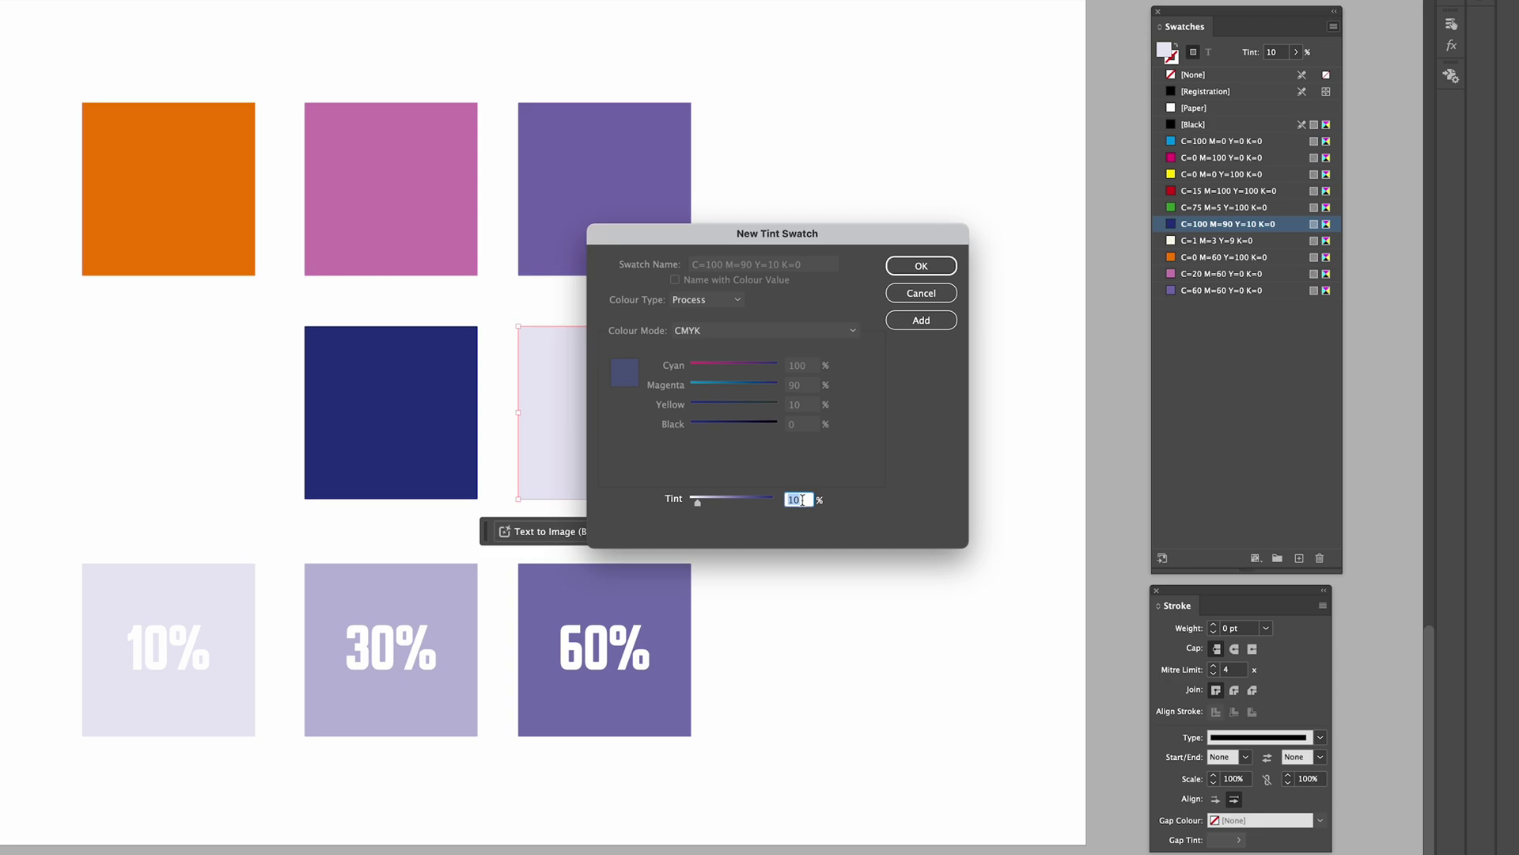
left_click(931, 321)
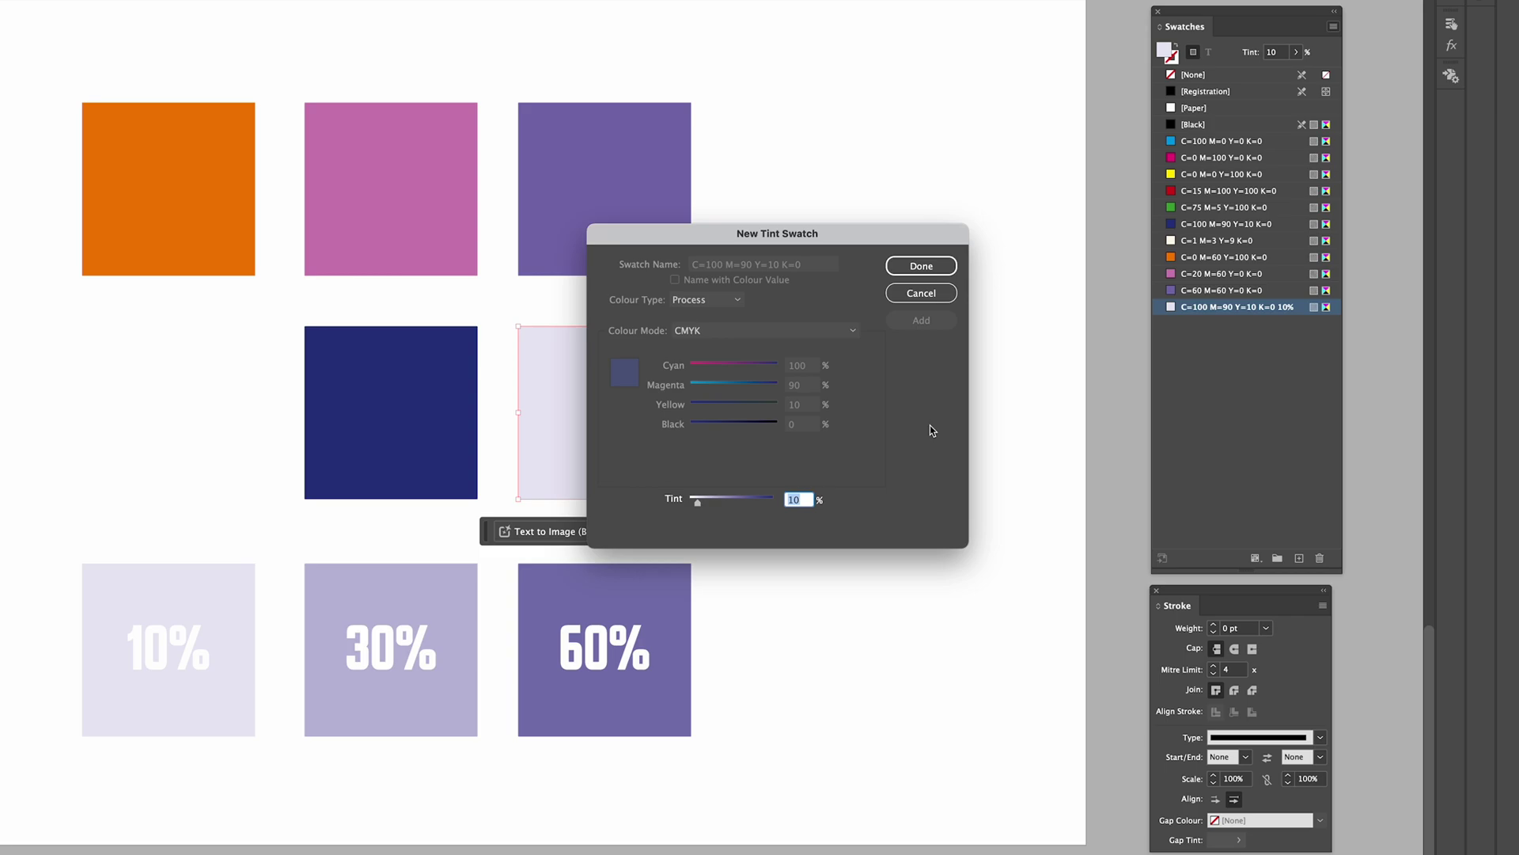
left_click(921, 266)
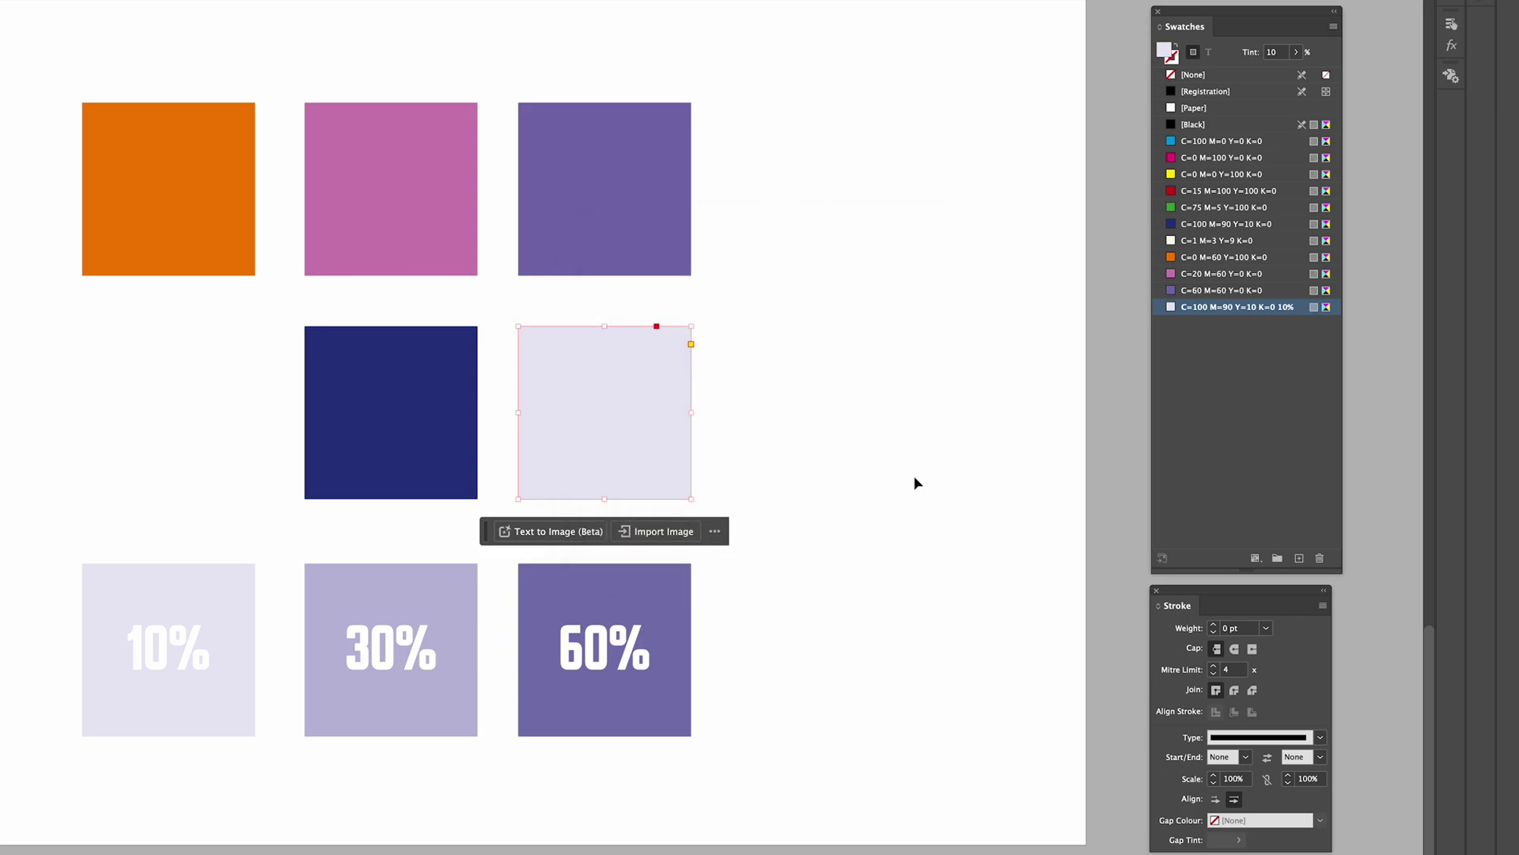
Step: Create a 40% tint swatch from the orange C=0 M=60 Y=100 K=0 swatch
left_click(918, 483)
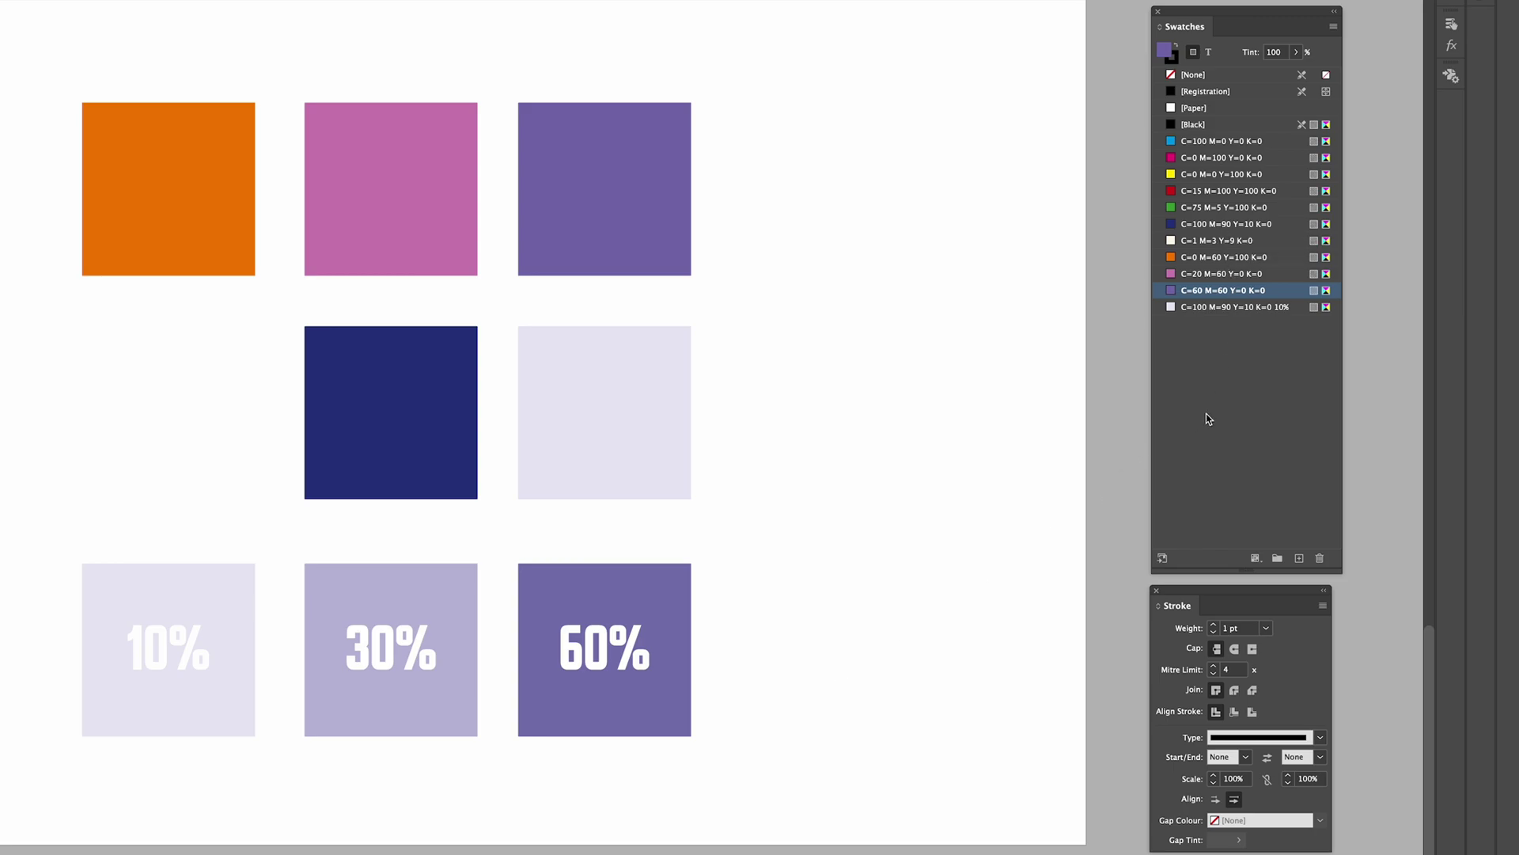
left_click(1211, 255)
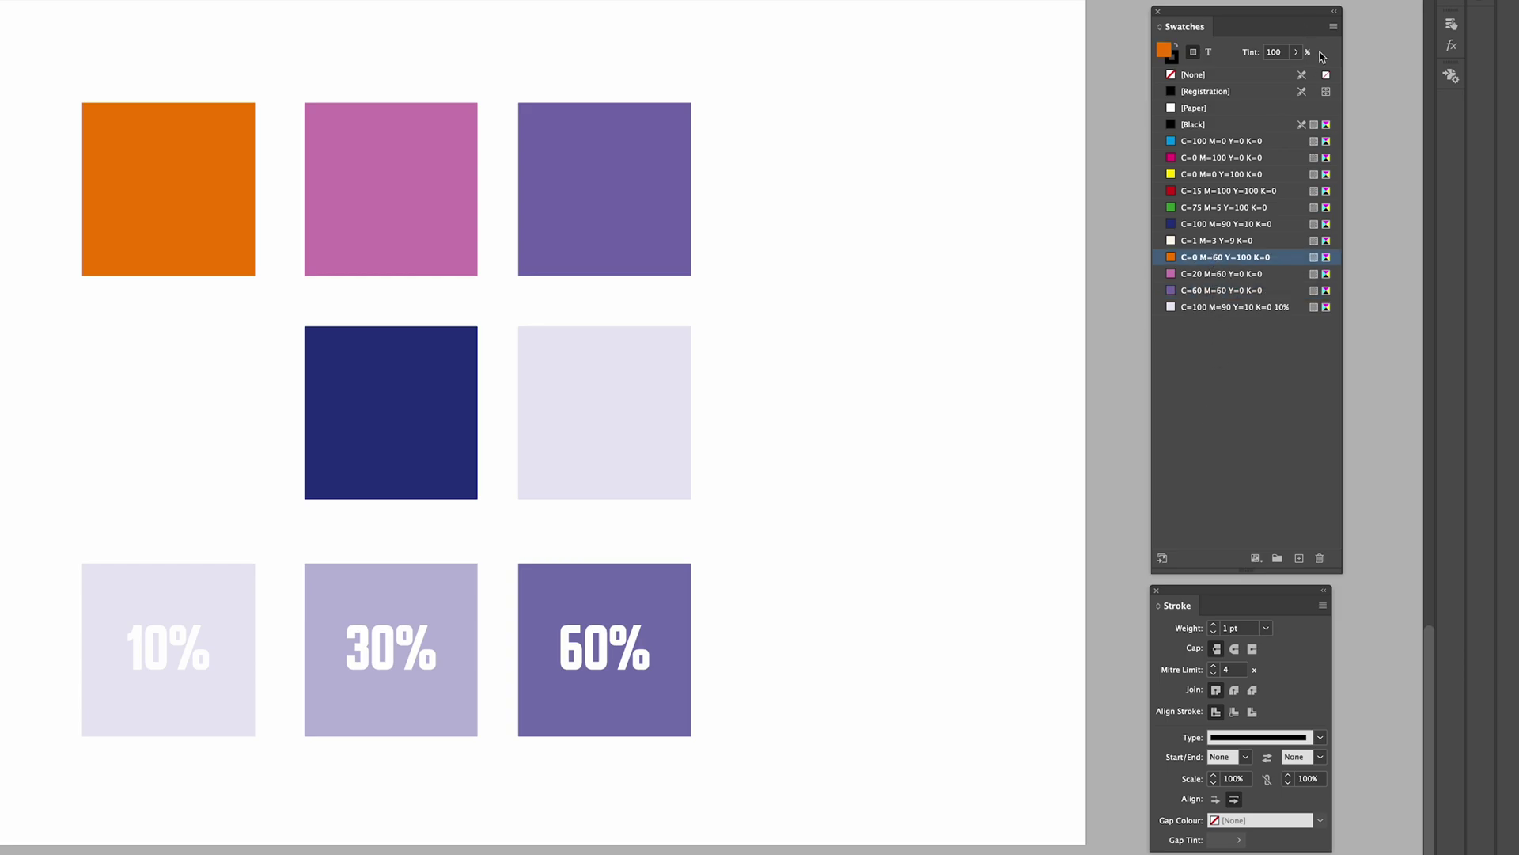
left_click(1334, 27)
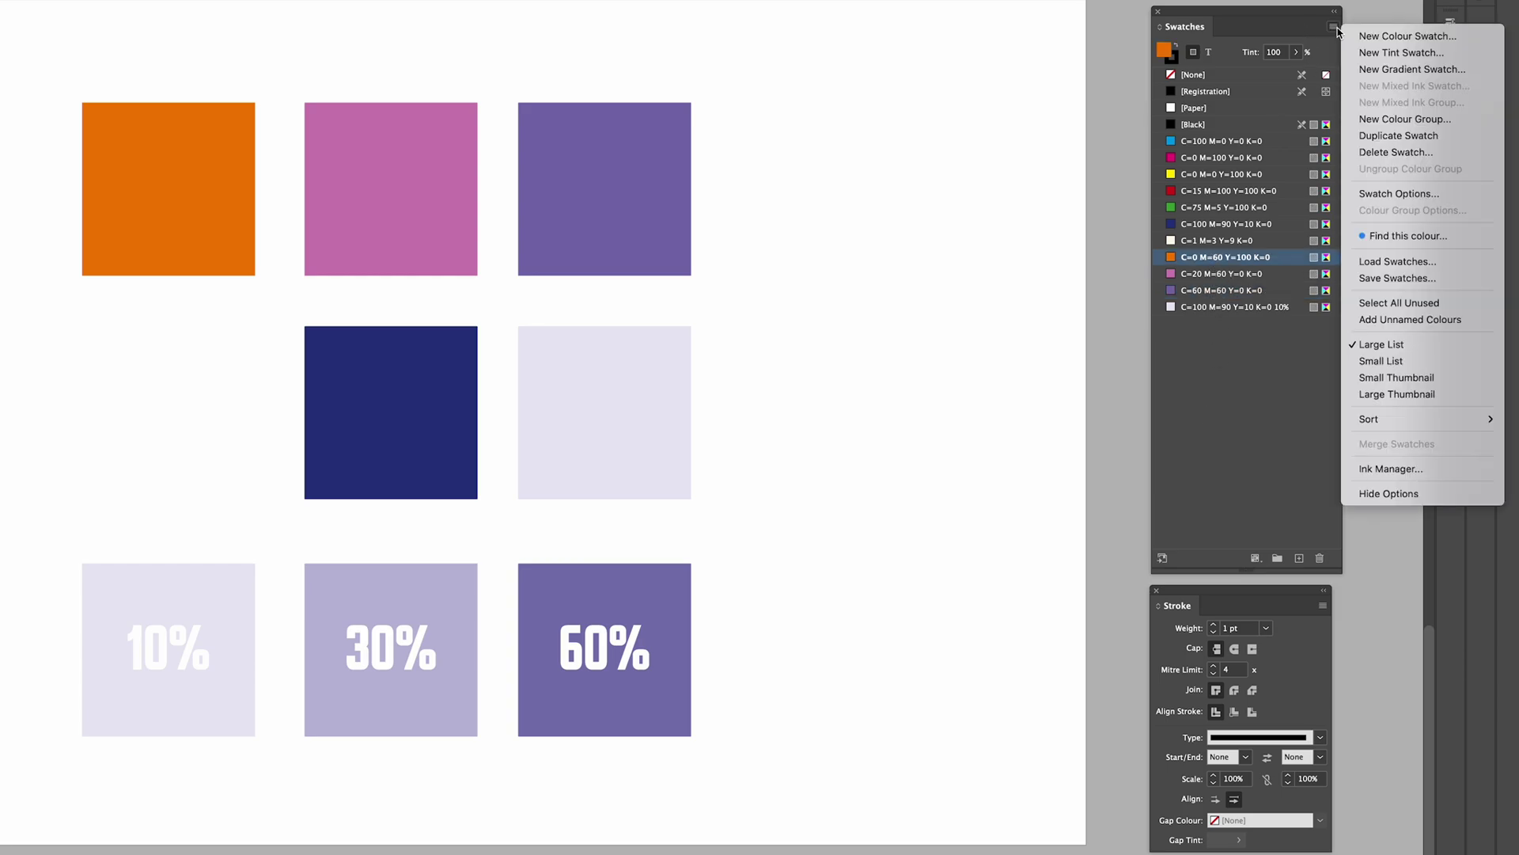
left_click(1392, 53)
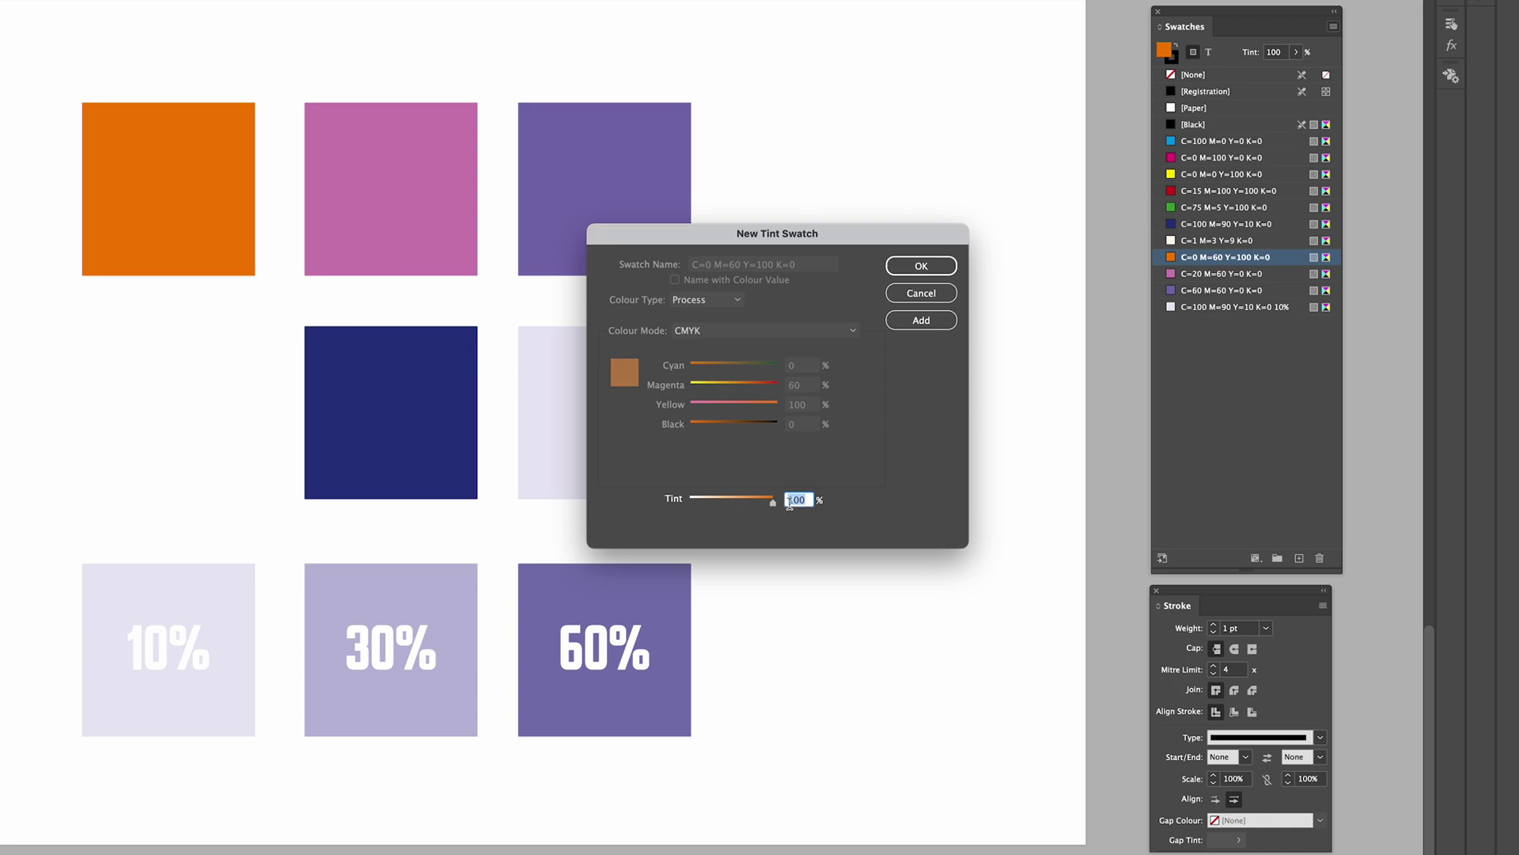
left_click_drag(771, 504, 723, 506)
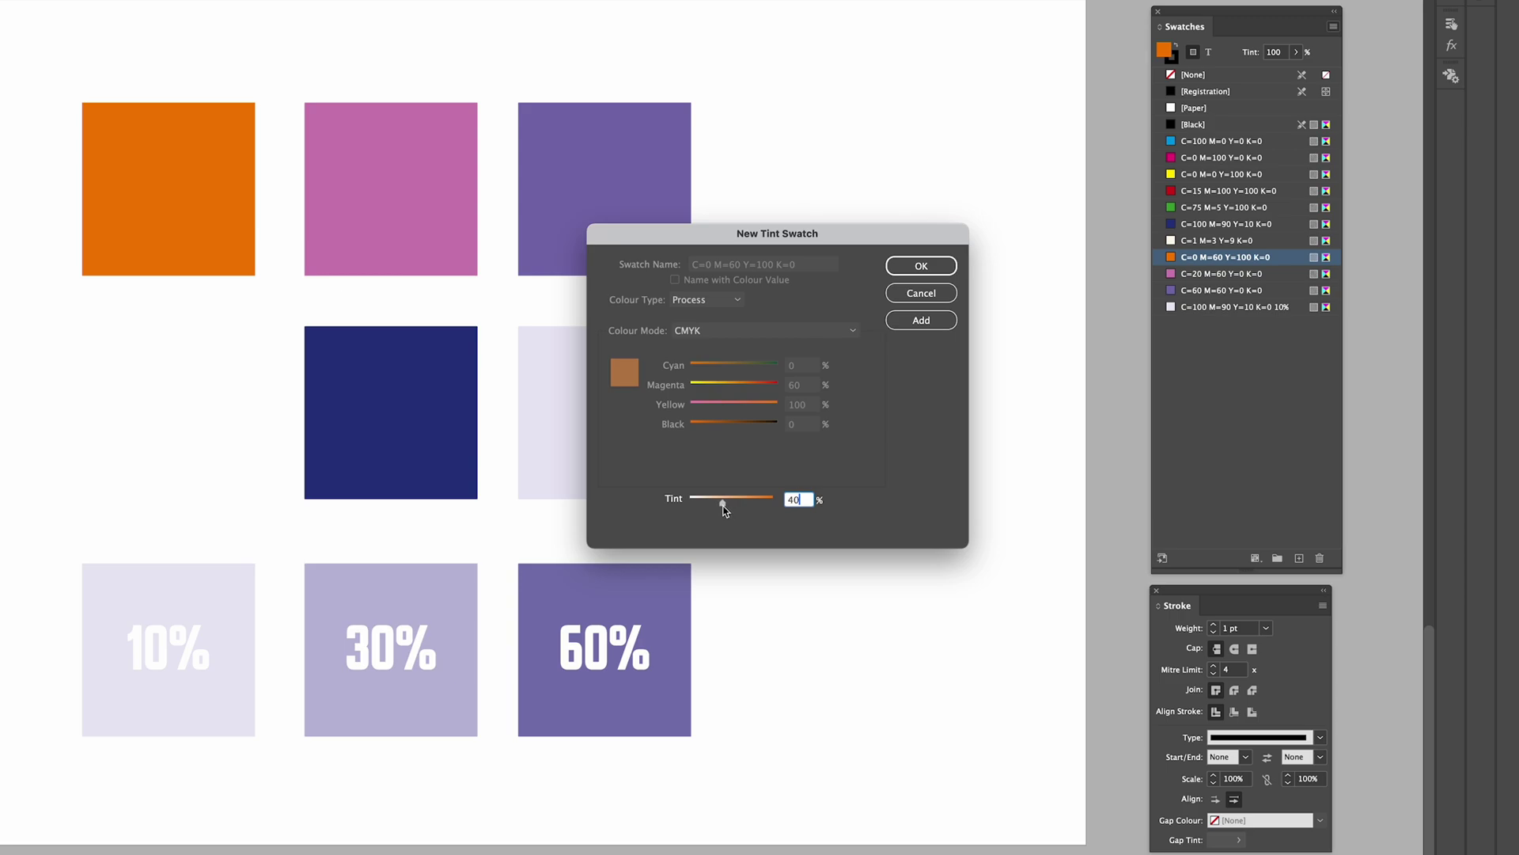
left_click(926, 325)
left_click(933, 267)
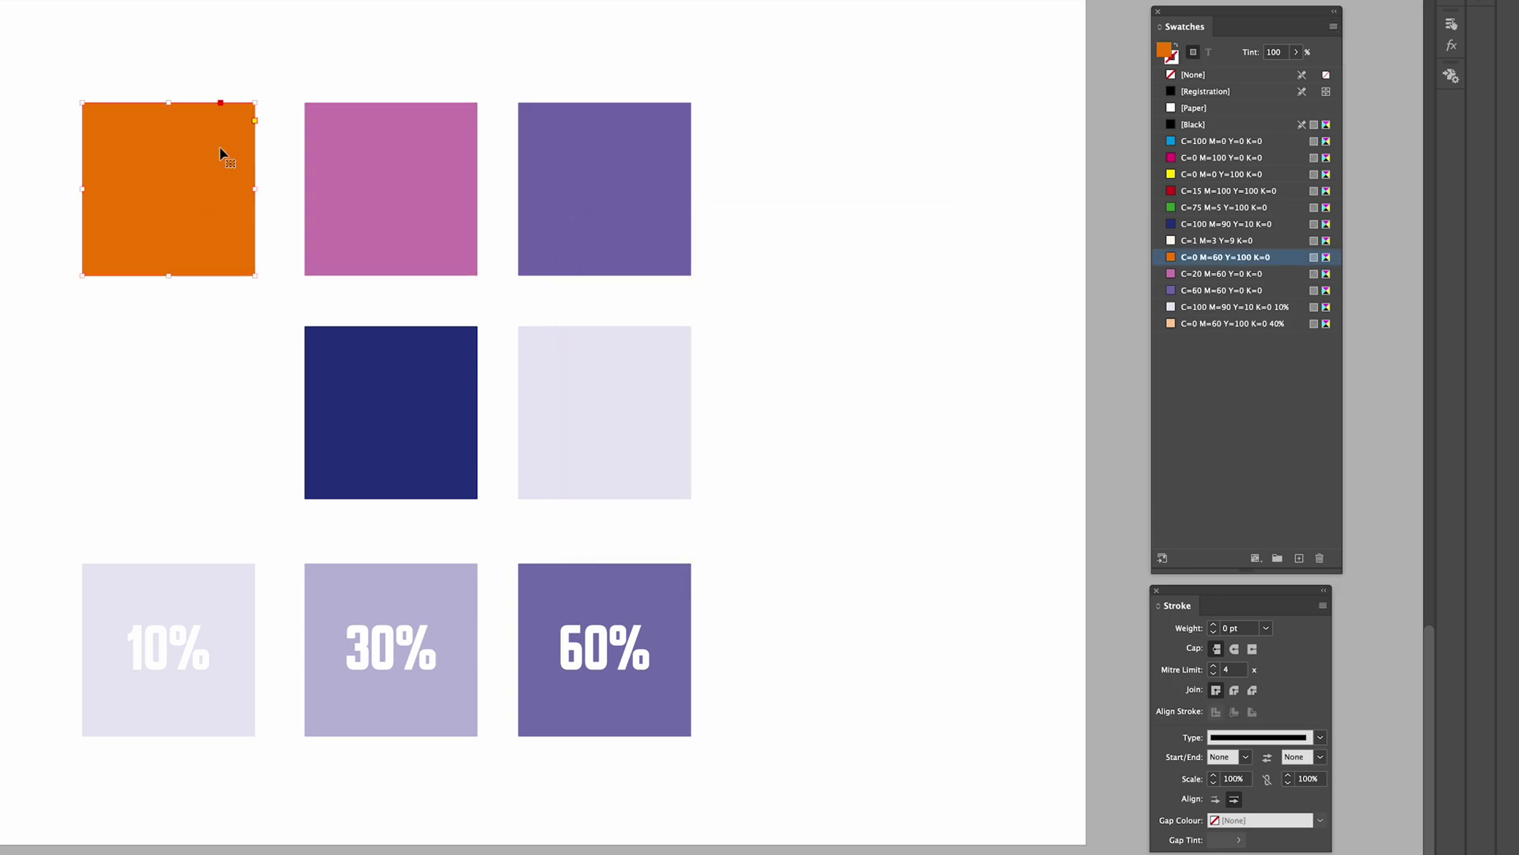
Step: Duplicate the orange square into the second row and fill the copy with the 40% orange tint
left_click_drag(224, 149, 228, 352)
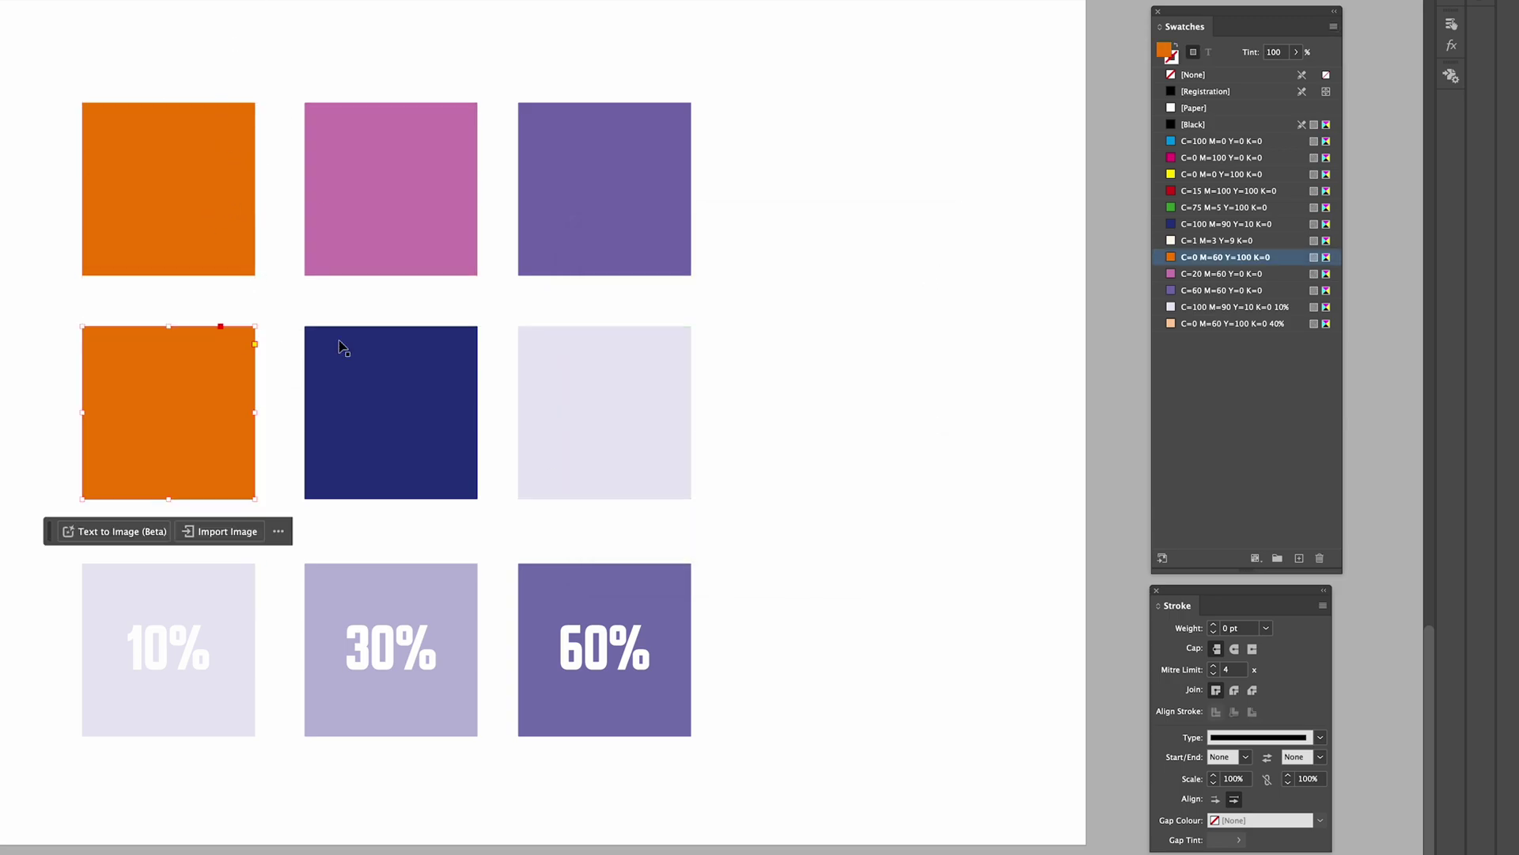
left_click(1186, 323)
left_click(795, 299)
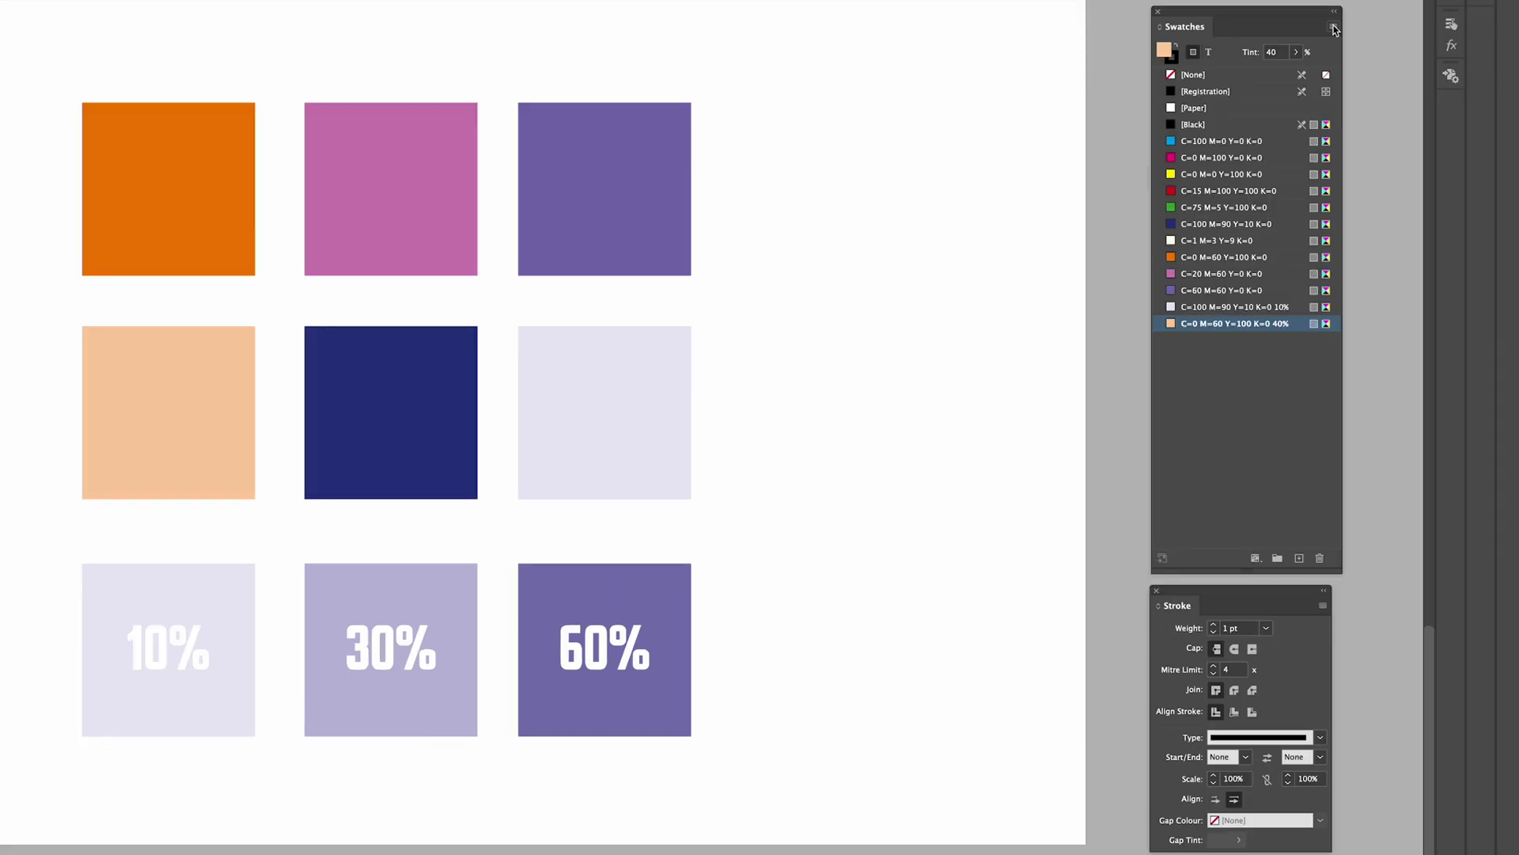
Step: Create a new RGB colour swatch from hex ffd100, giving R=255 G=209 B=0 yellow
left_click(1197, 144)
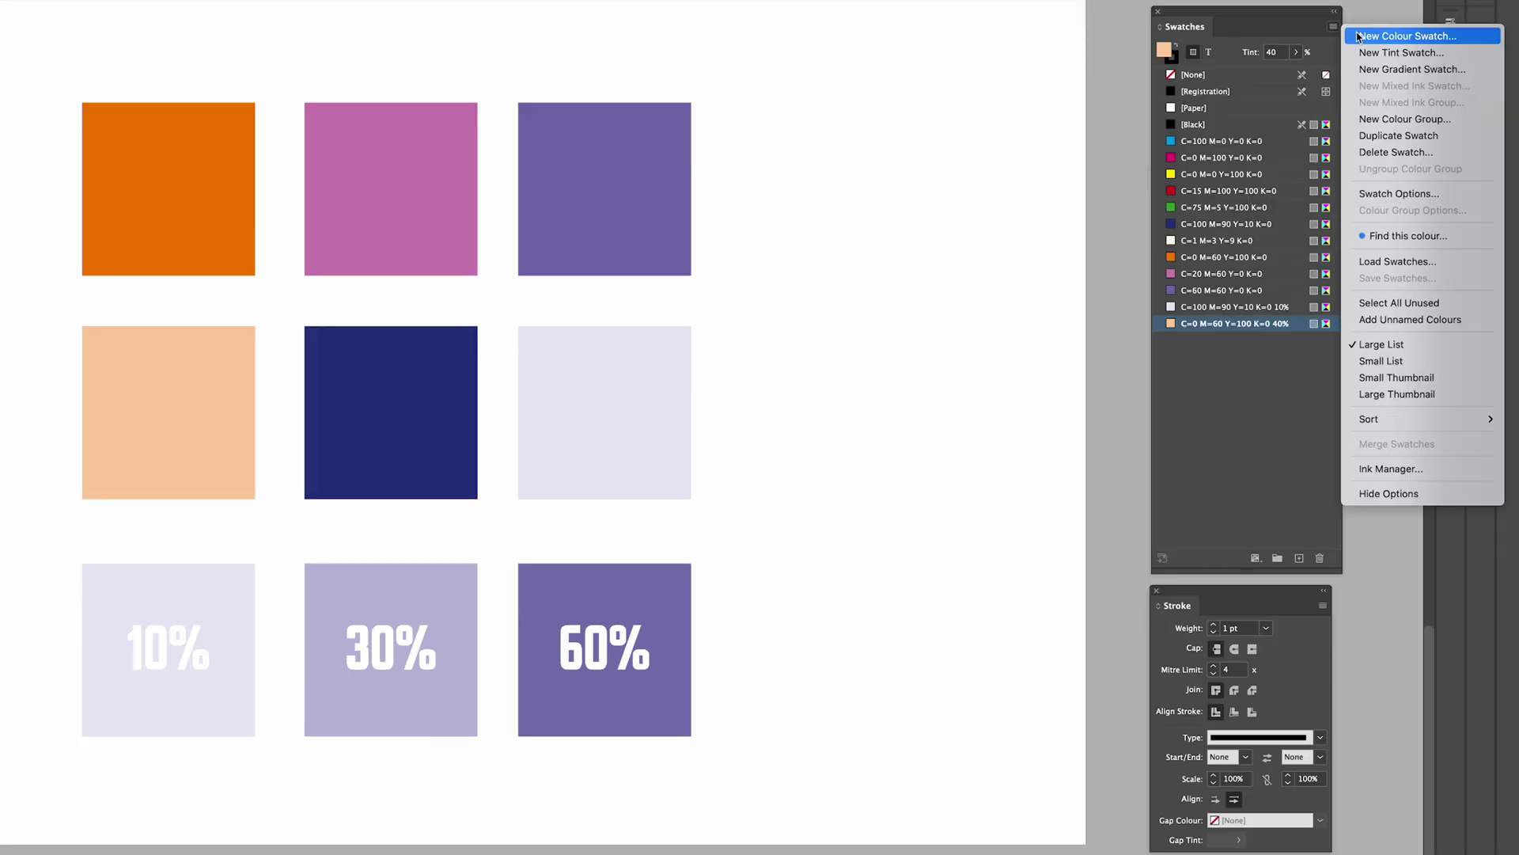
left_click(1359, 36)
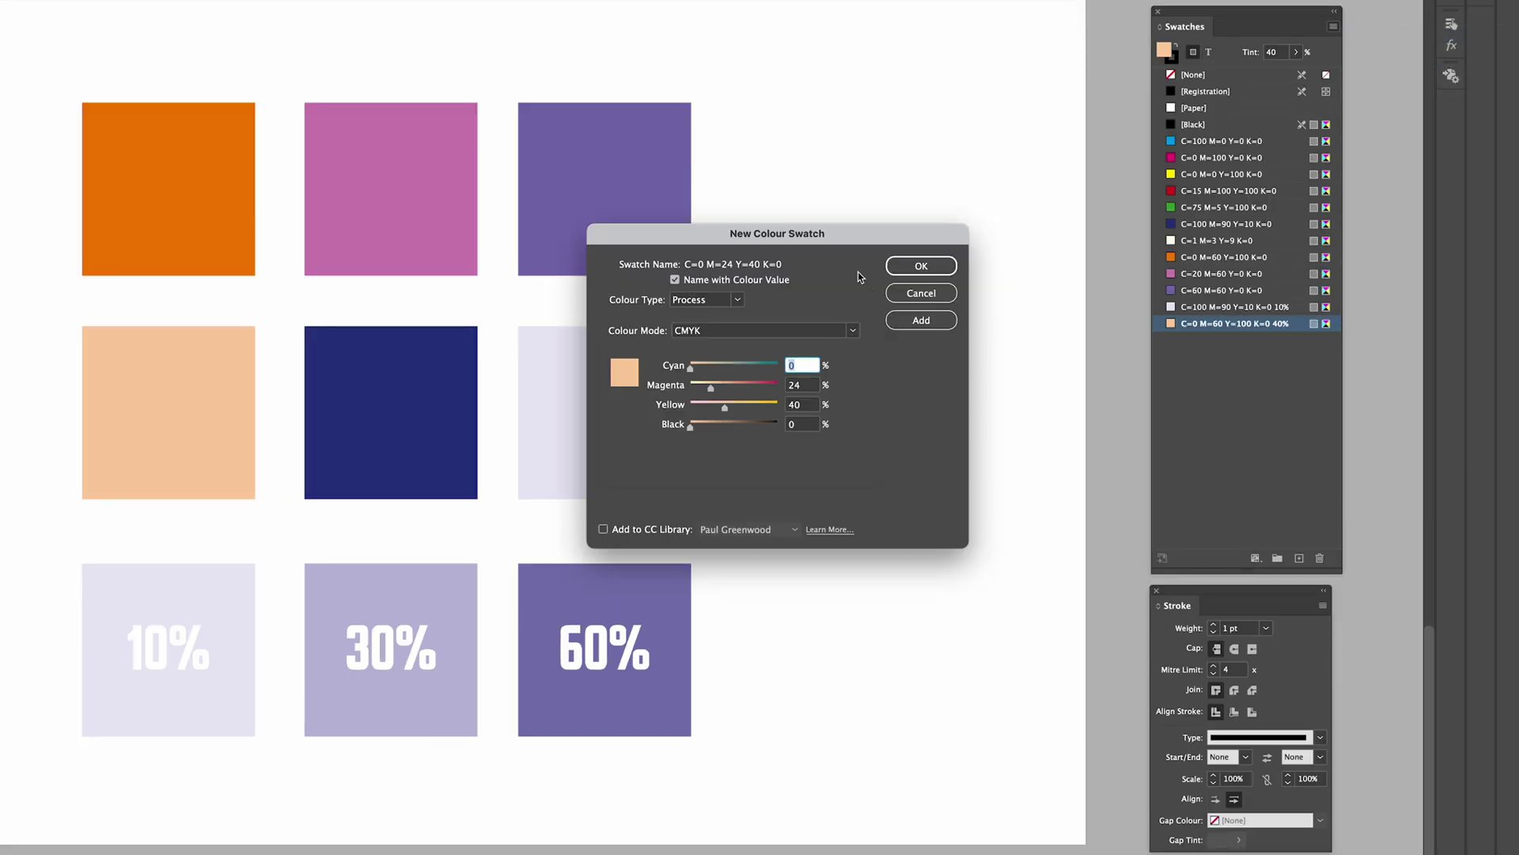
left_click(742, 330)
left_click(737, 361)
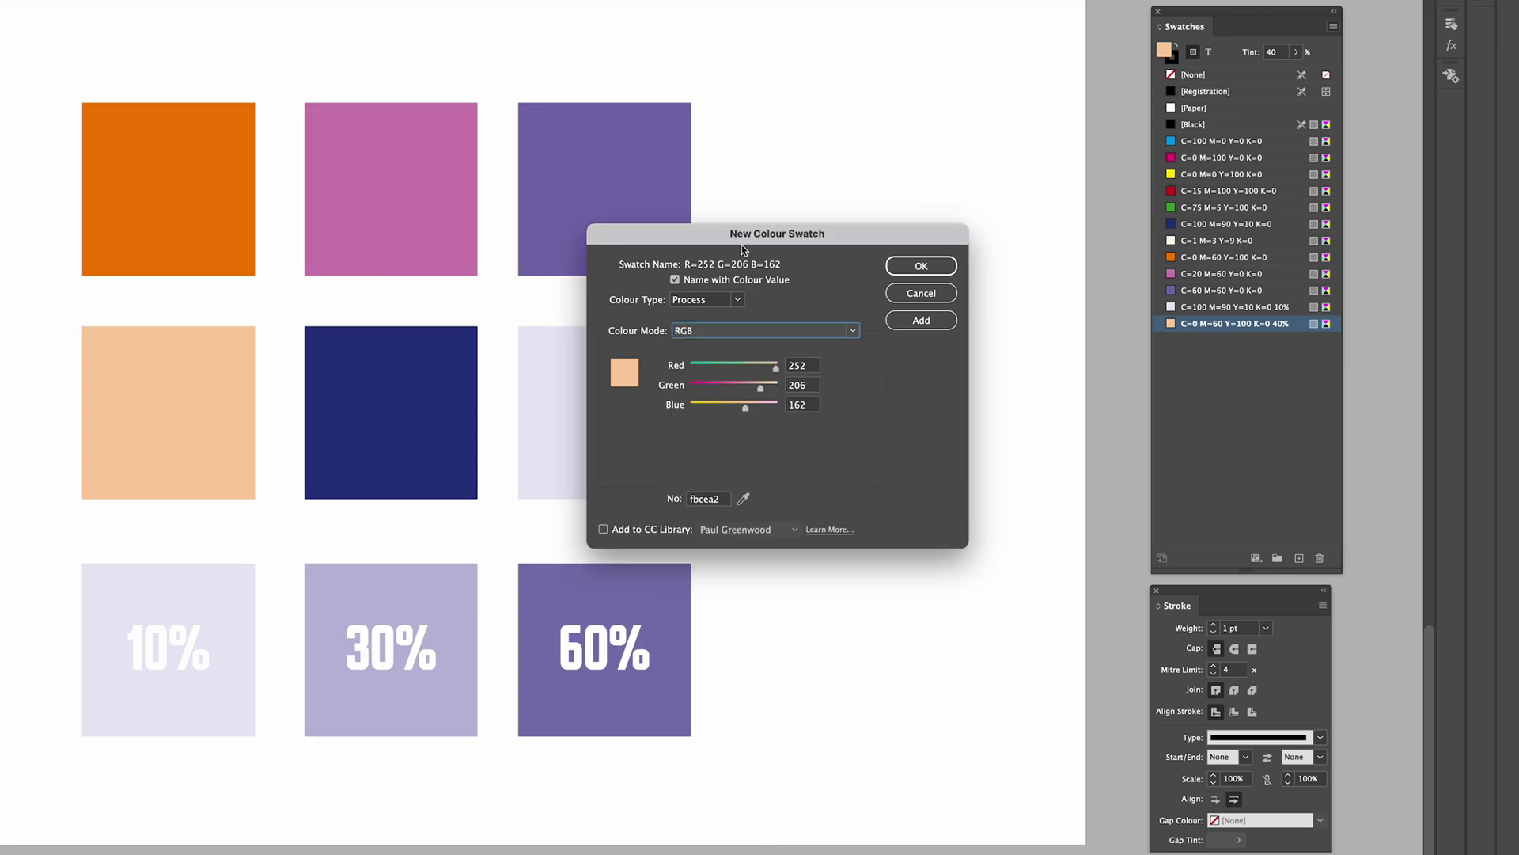
double_click(701, 503)
type("ffd100")
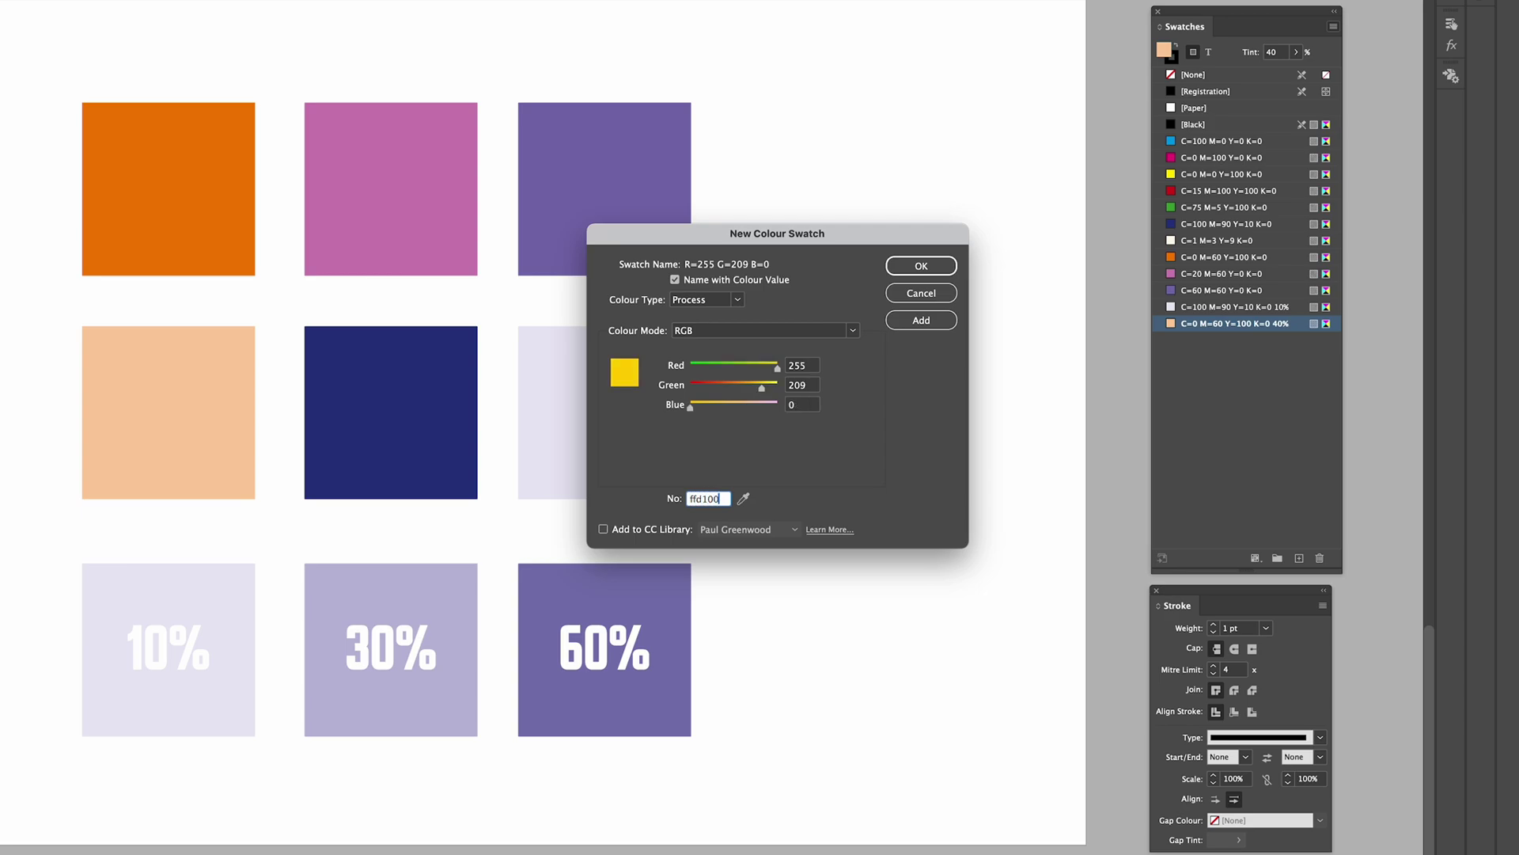
key("Tab")
left_click(904, 327)
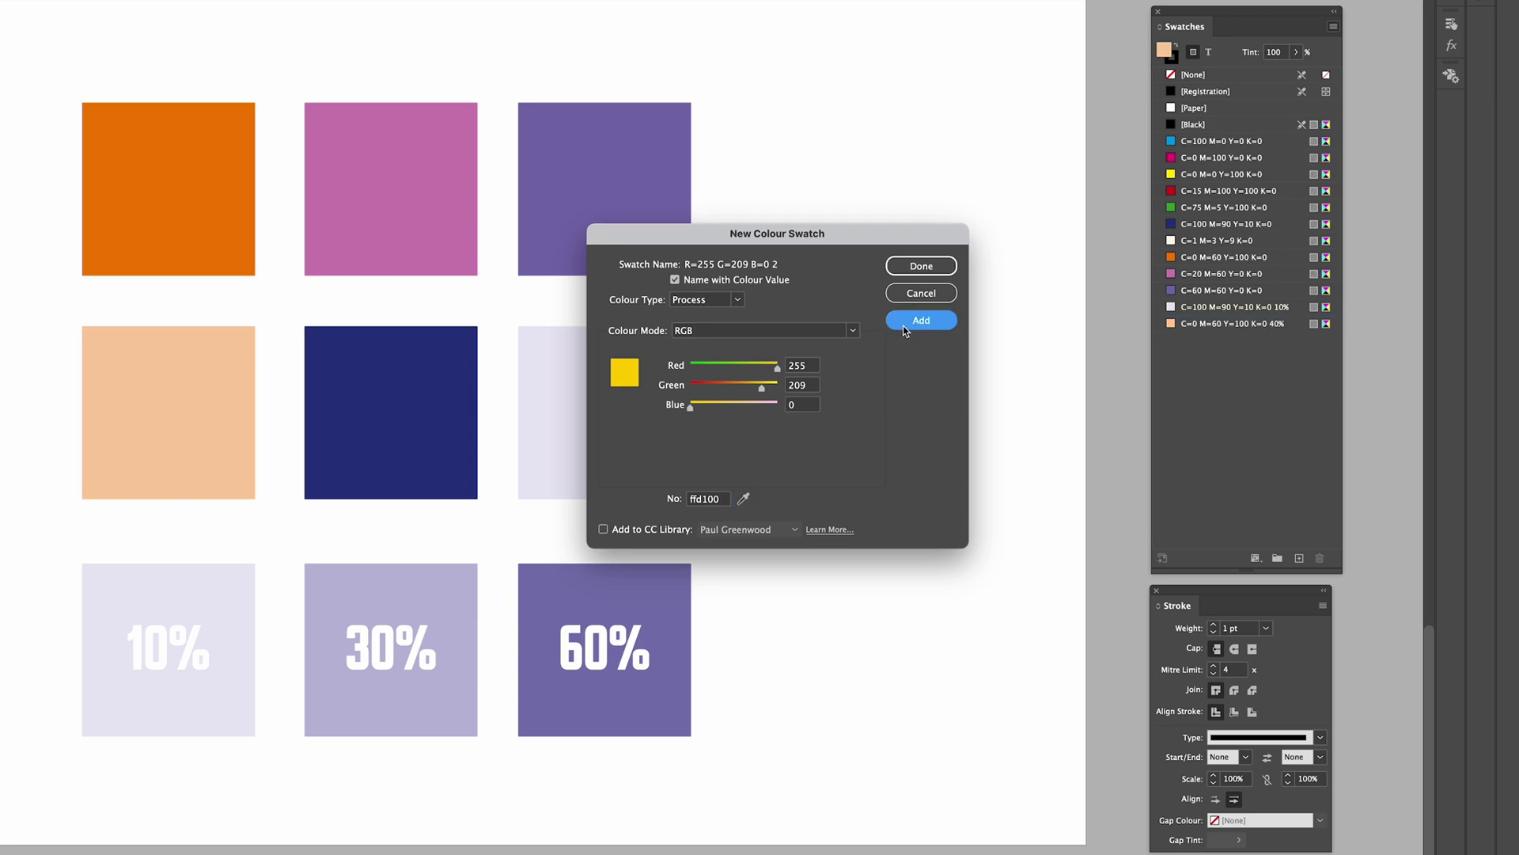
left_click(919, 268)
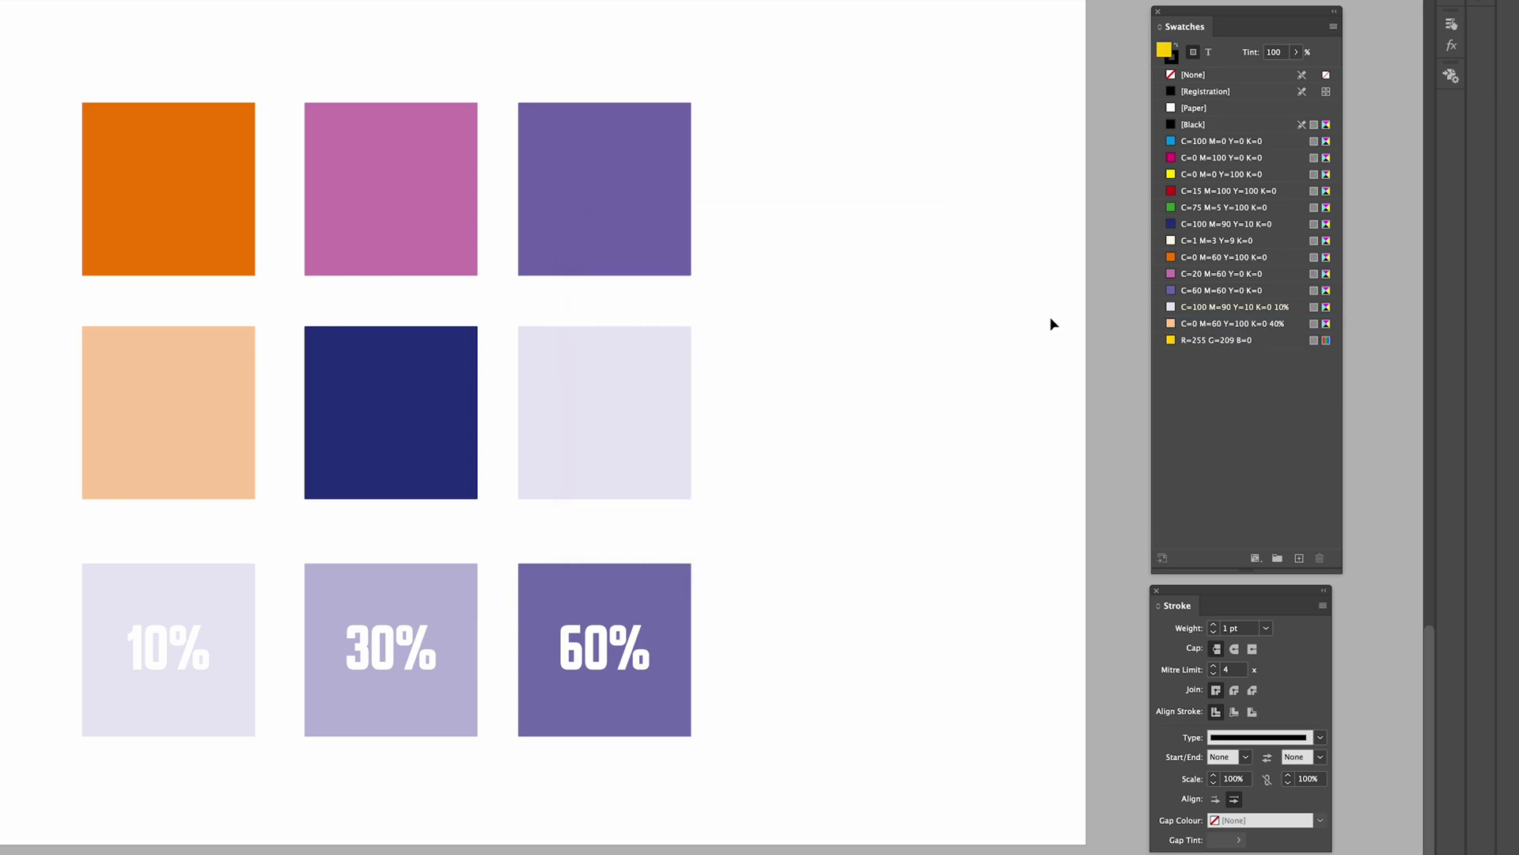
left_click(649, 415)
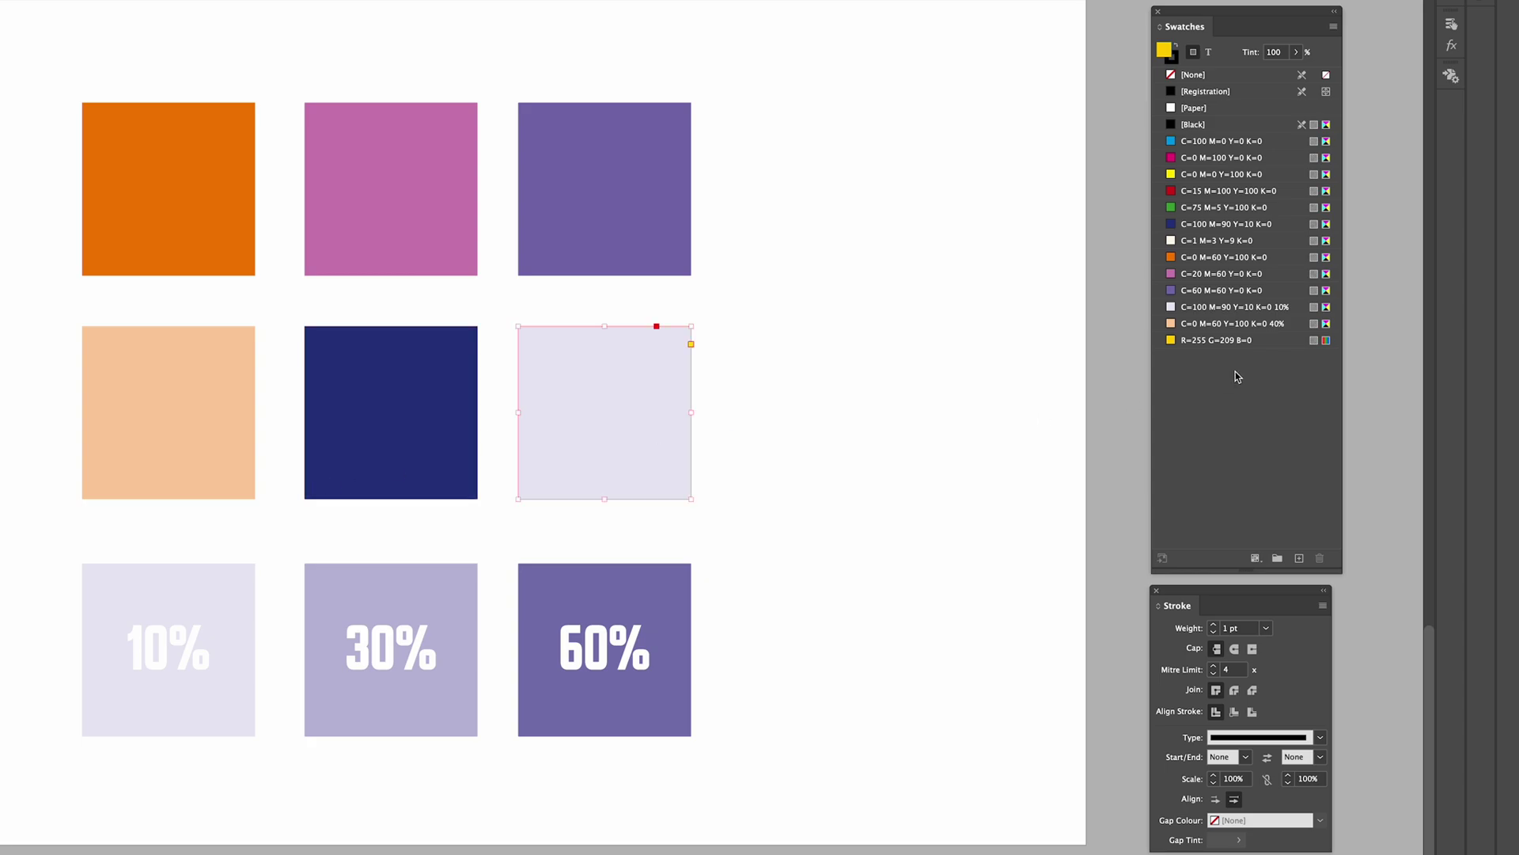
key("super+shift+a")
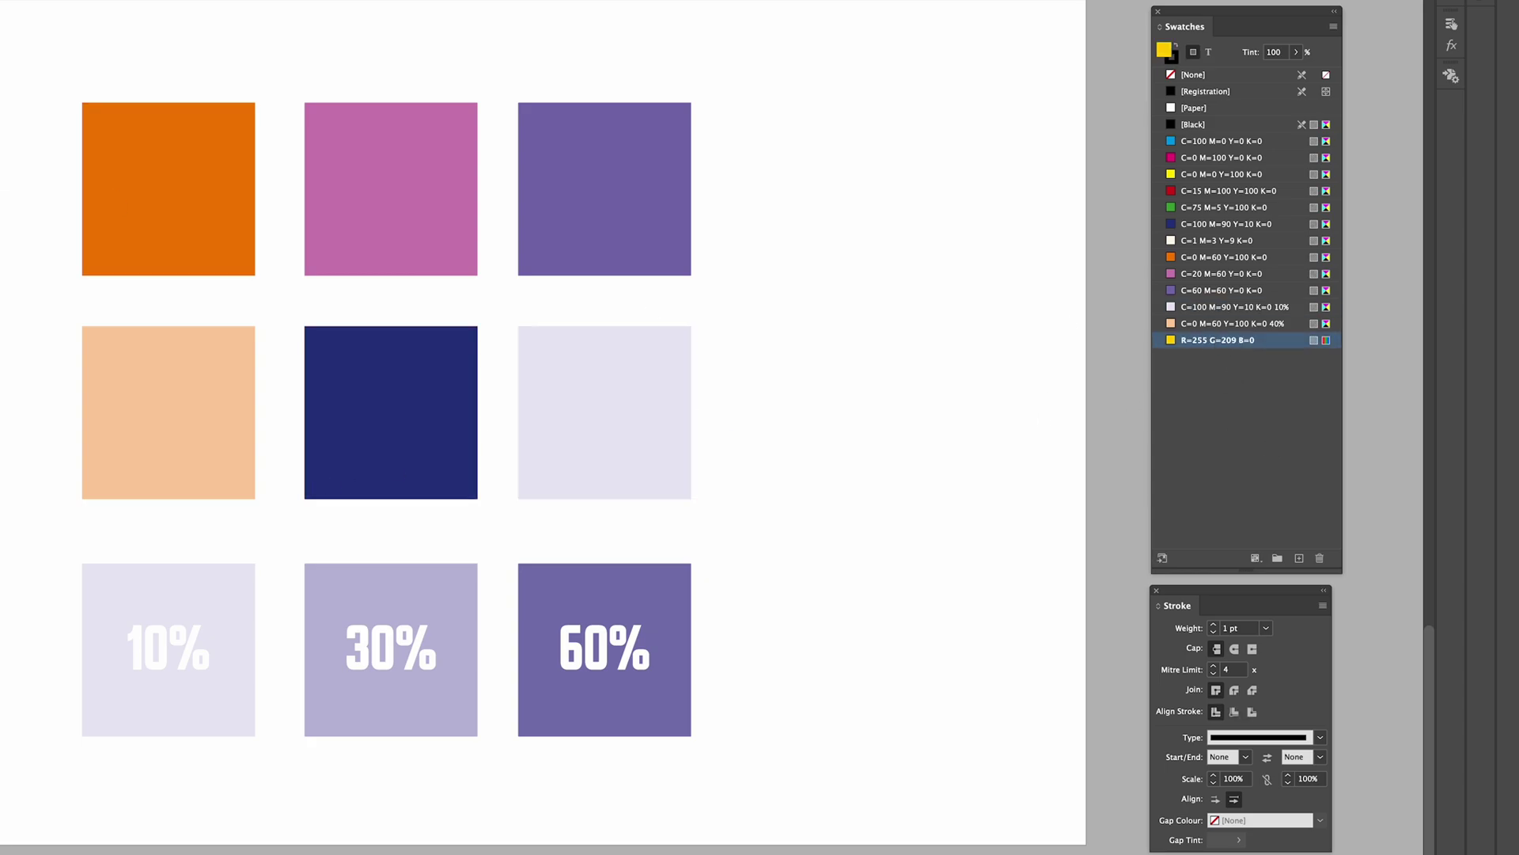
Step: Draw a square at the end of the top row and fill it with the R=255 G=209 B=0 yellow swatch
left_click_drag(742, 105, 915, 276)
left_click(1200, 341)
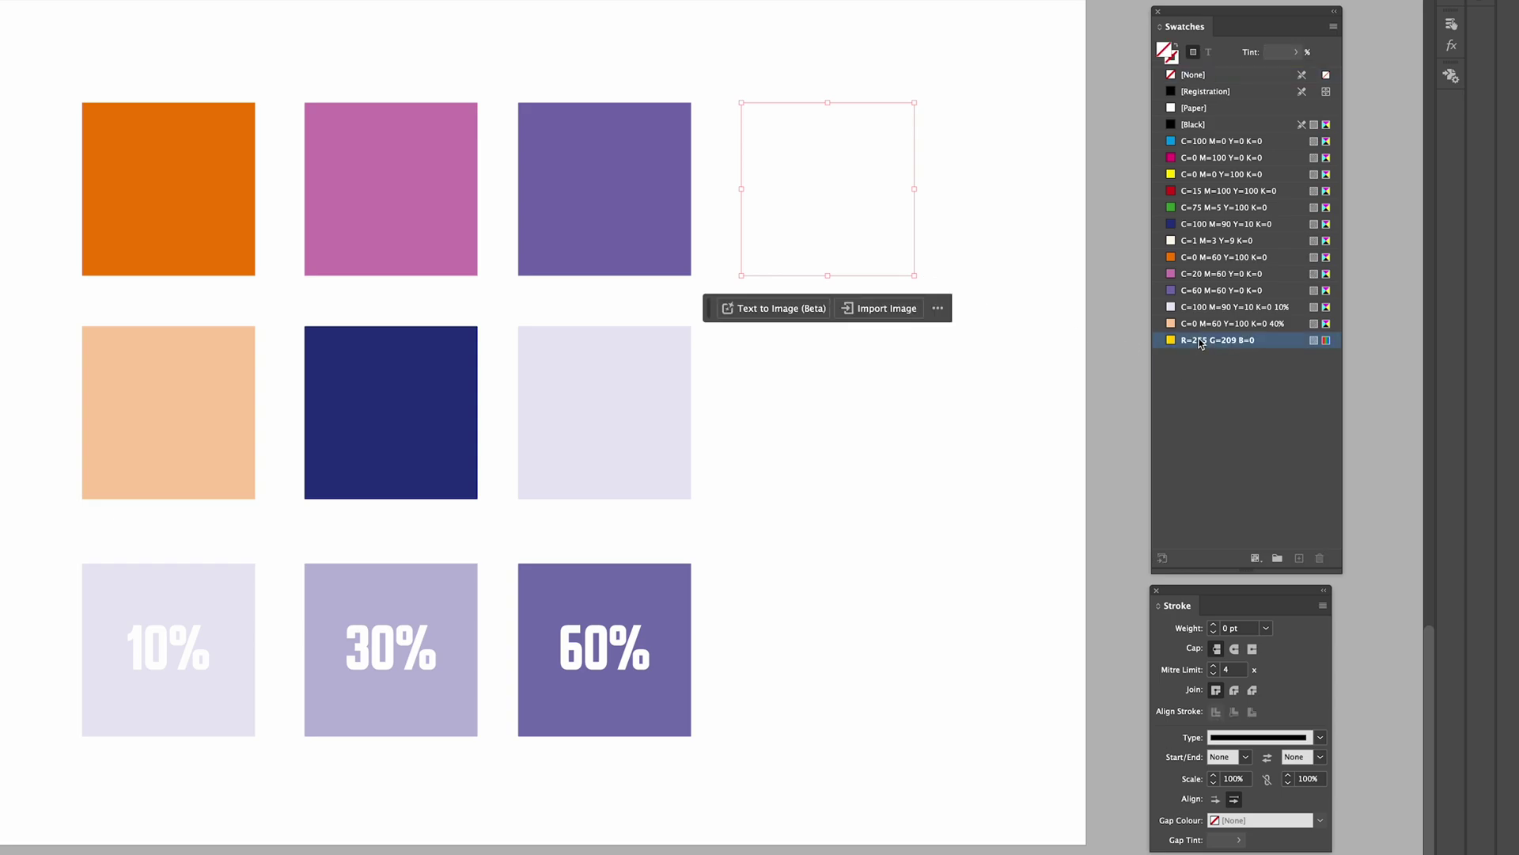
left_click(486, 36)
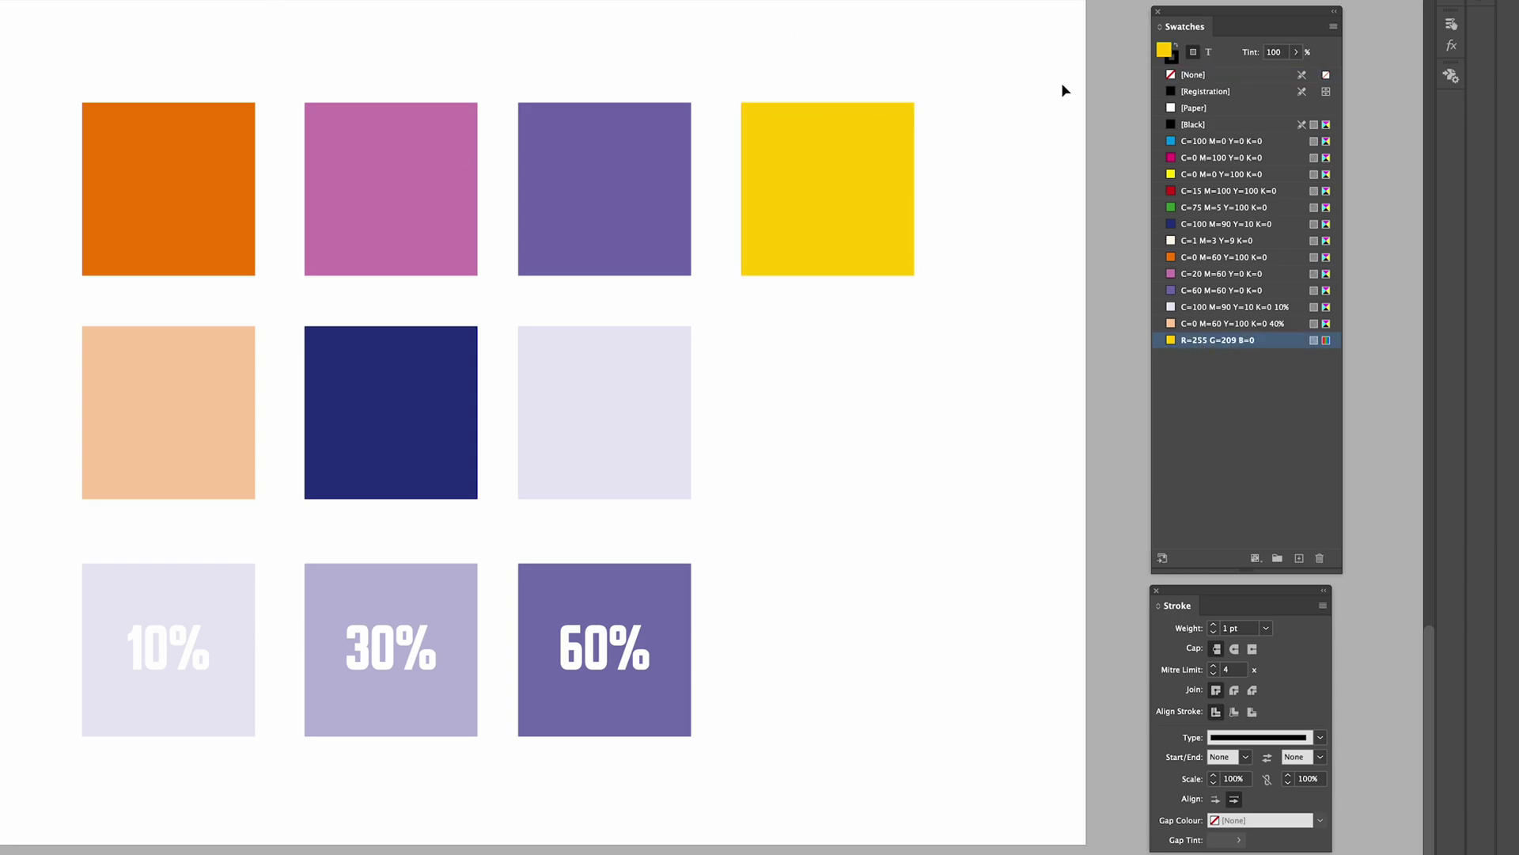
Step: Copy the yellow square into the second row and give it a new 10% yellow tint swatch
left_click(843, 172)
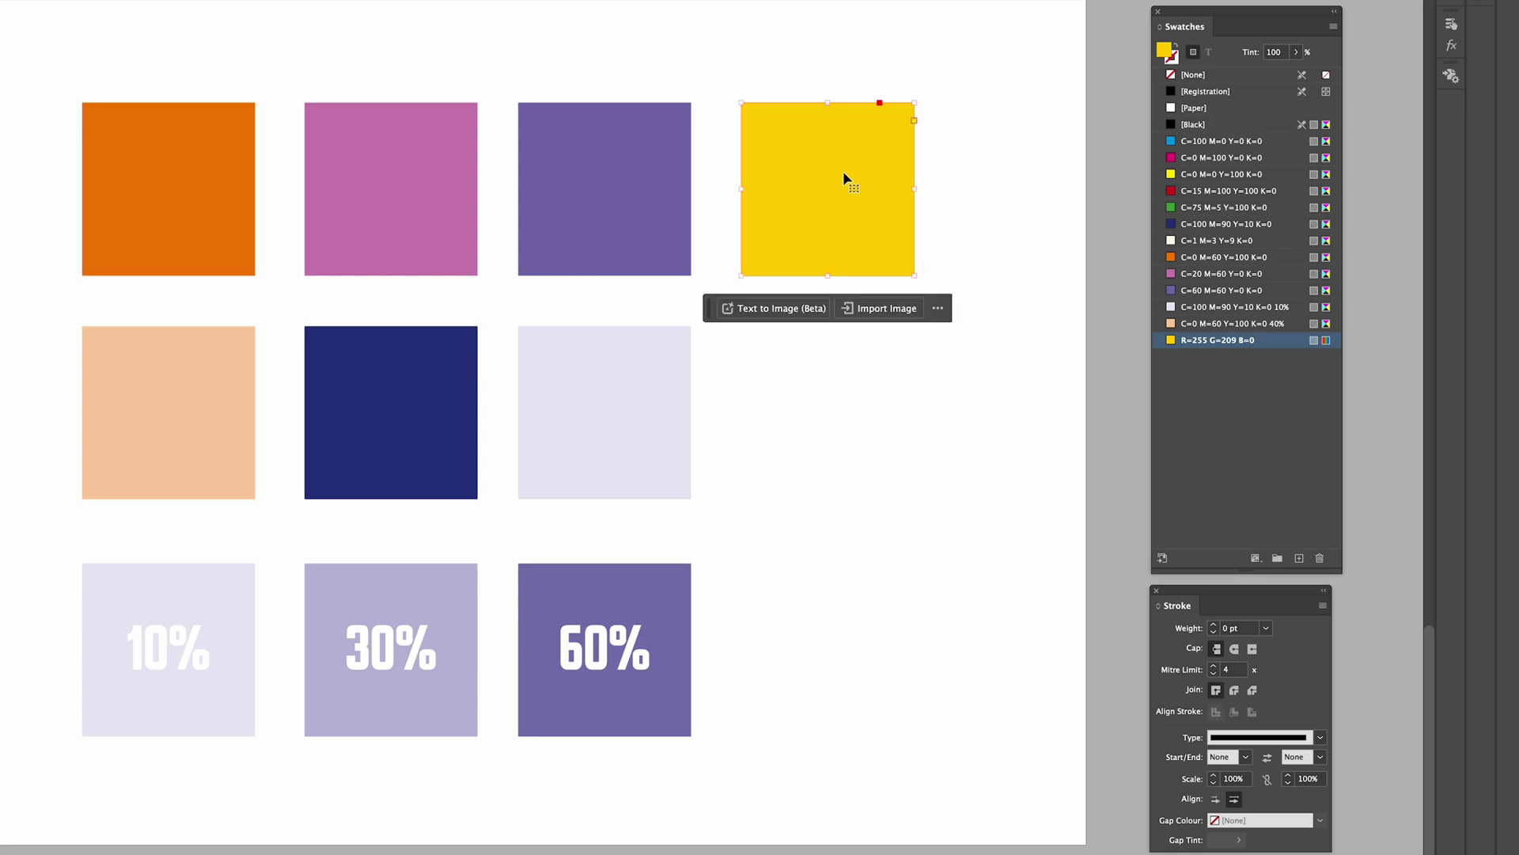
left_click_drag(820, 156, 825, 377, "alt")
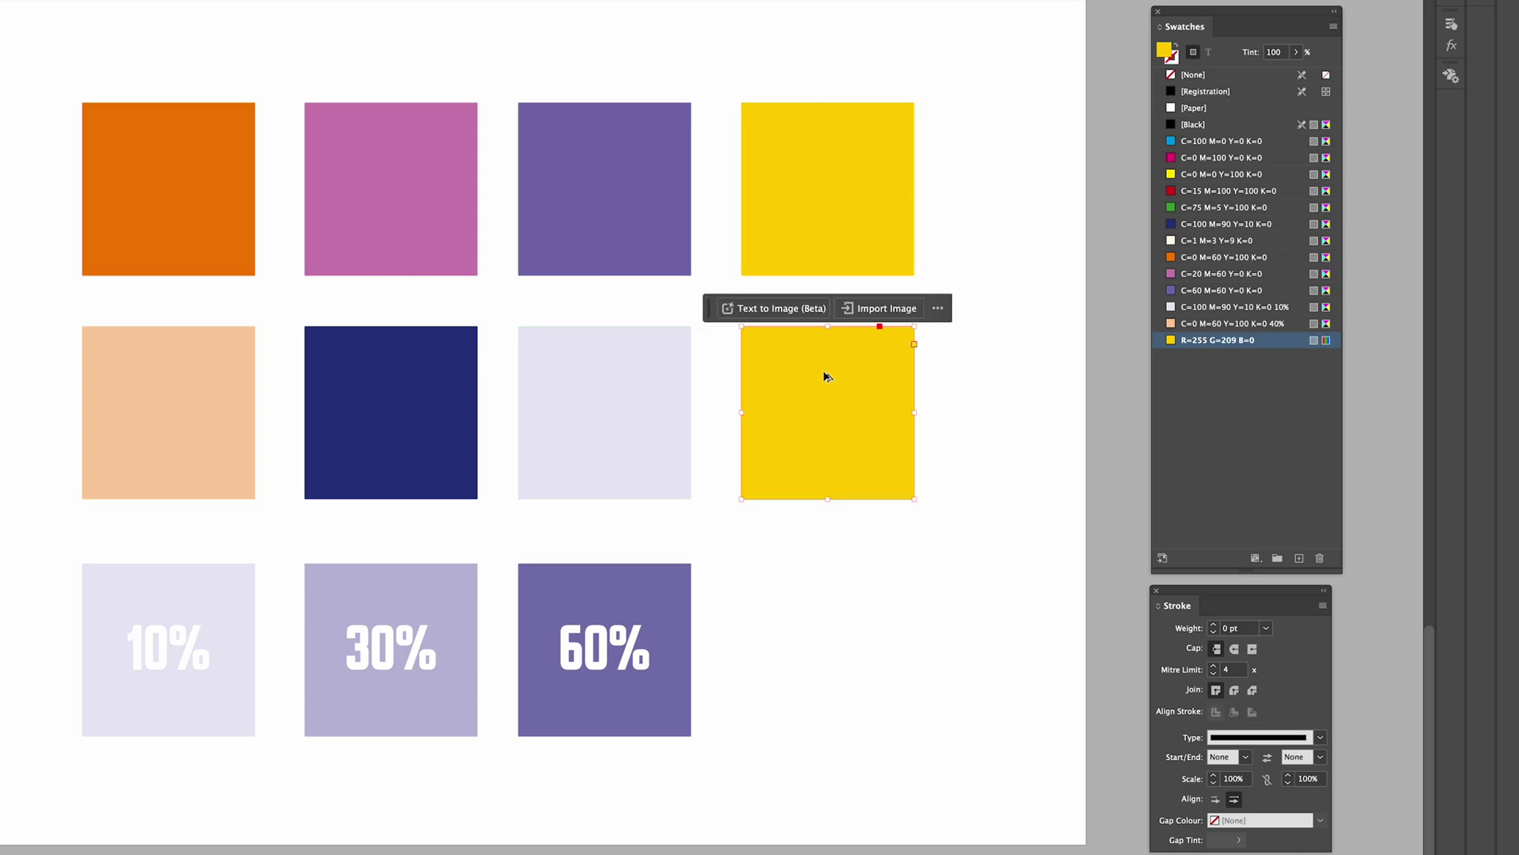
left_click(1334, 27)
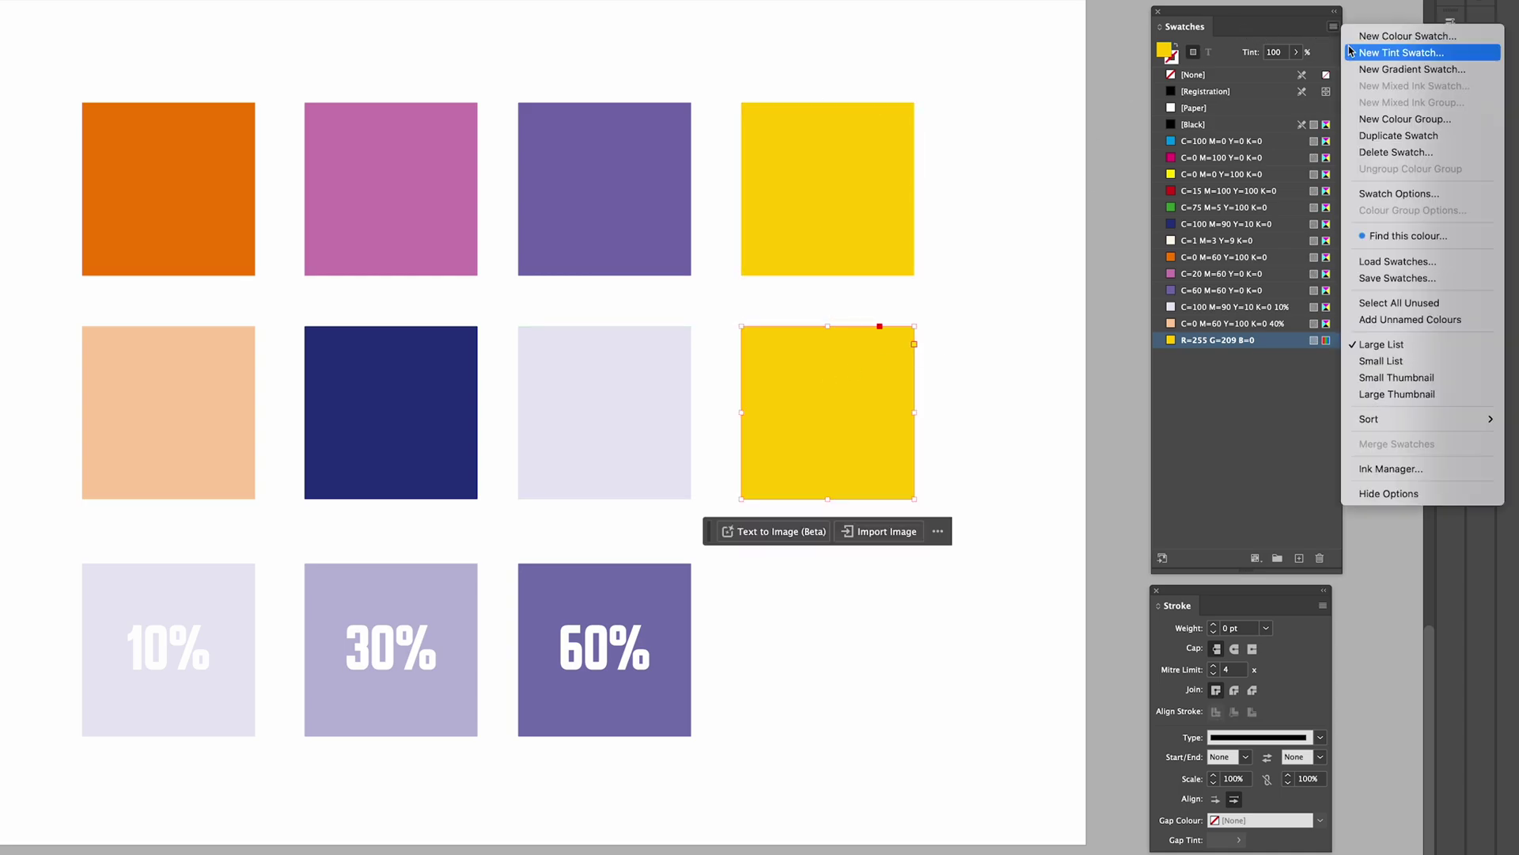
left_click(1351, 52)
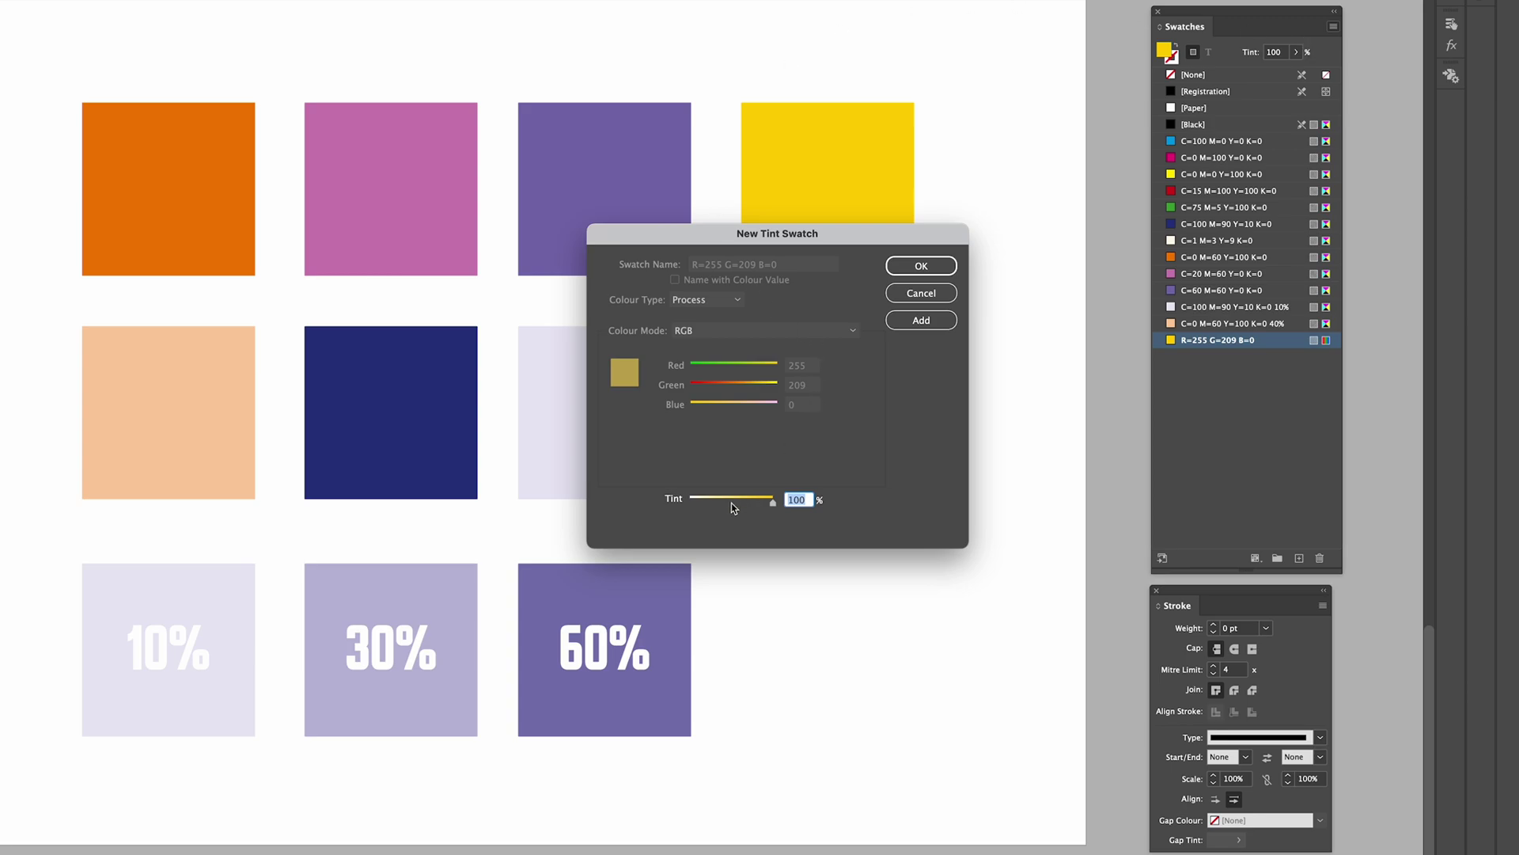
type("10")
key("Return")
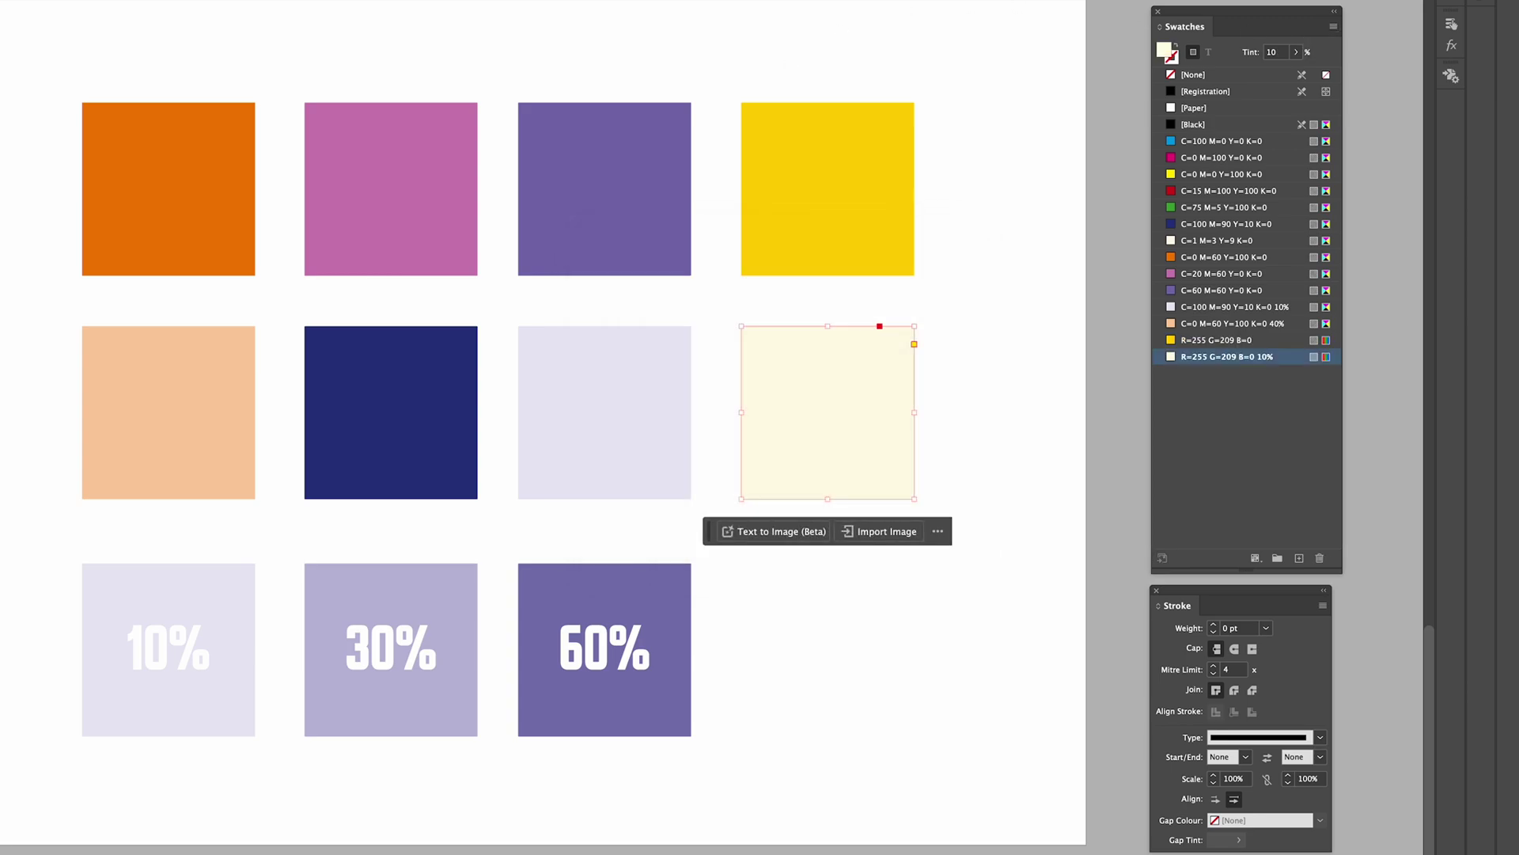
left_click(997, 309)
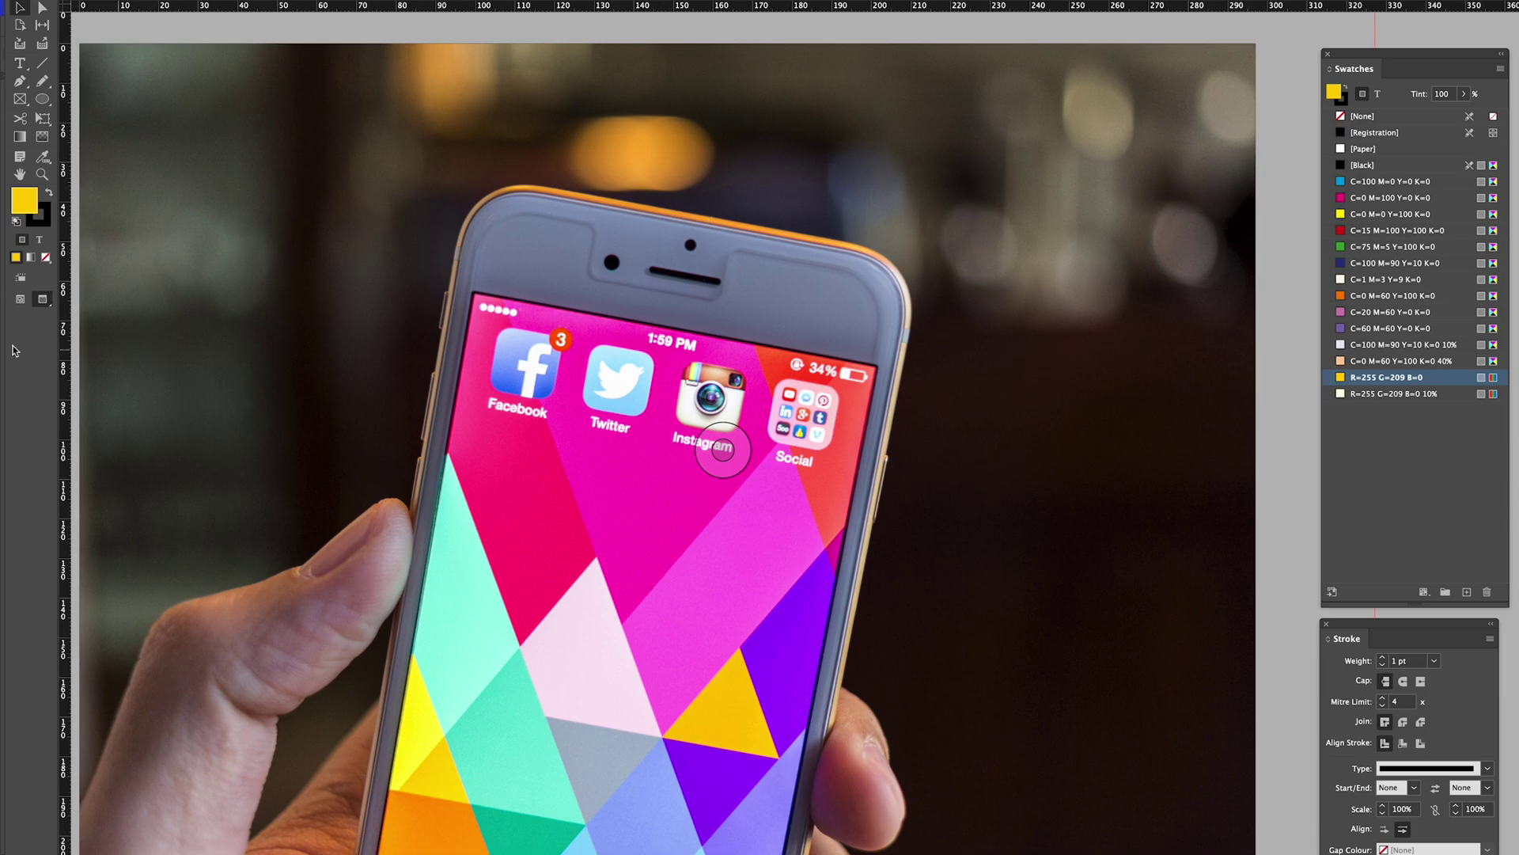
Step: Sample a five-colour theme from the phone photo with the Colour Theme Tool and add it as Colourful_Theme
left_click(46, 157)
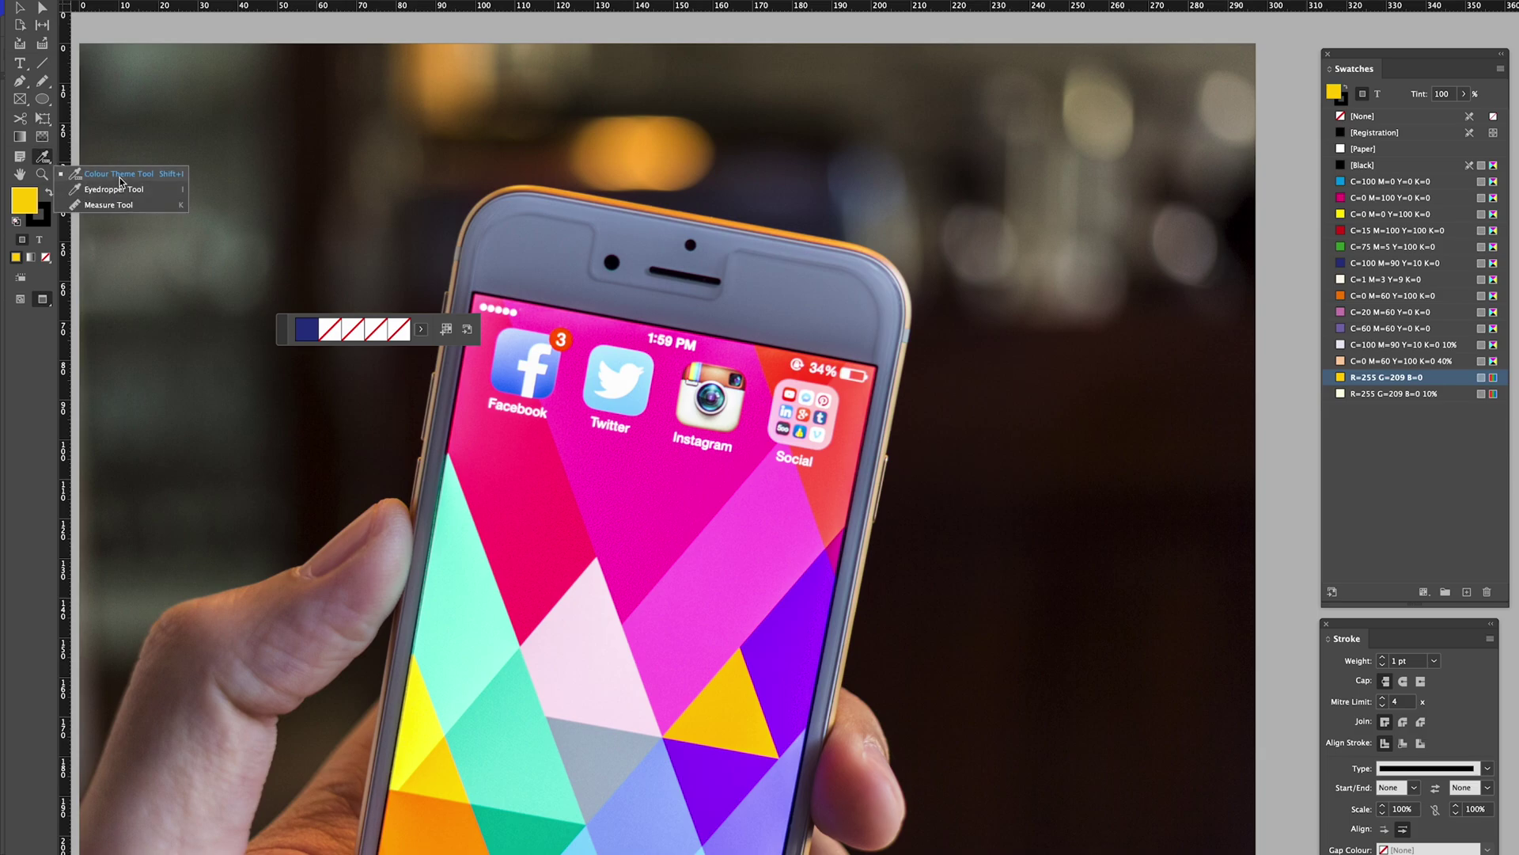
left_click(119, 177)
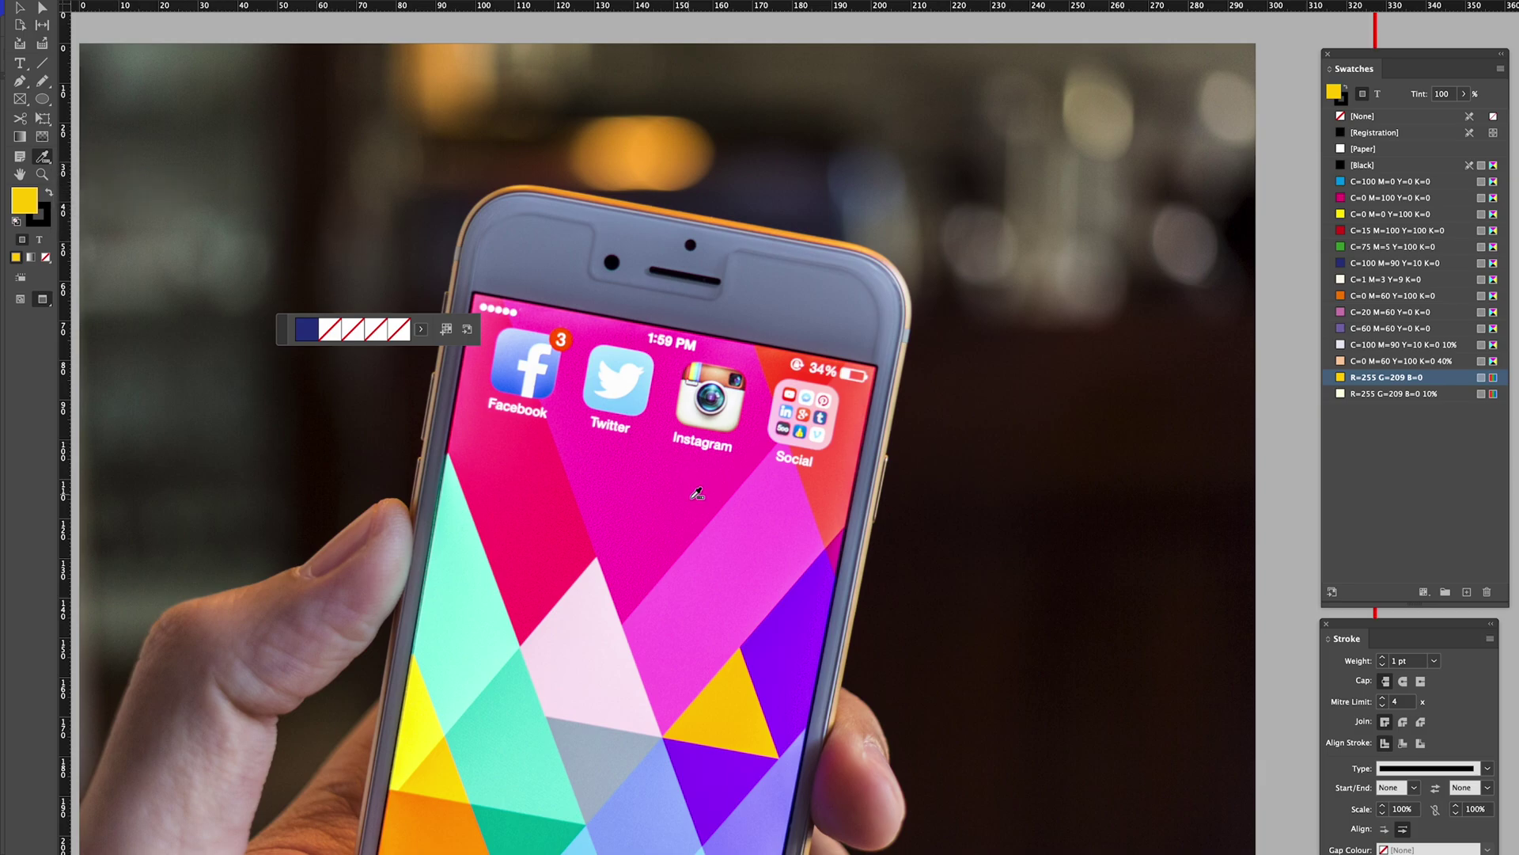
left_click(787, 619)
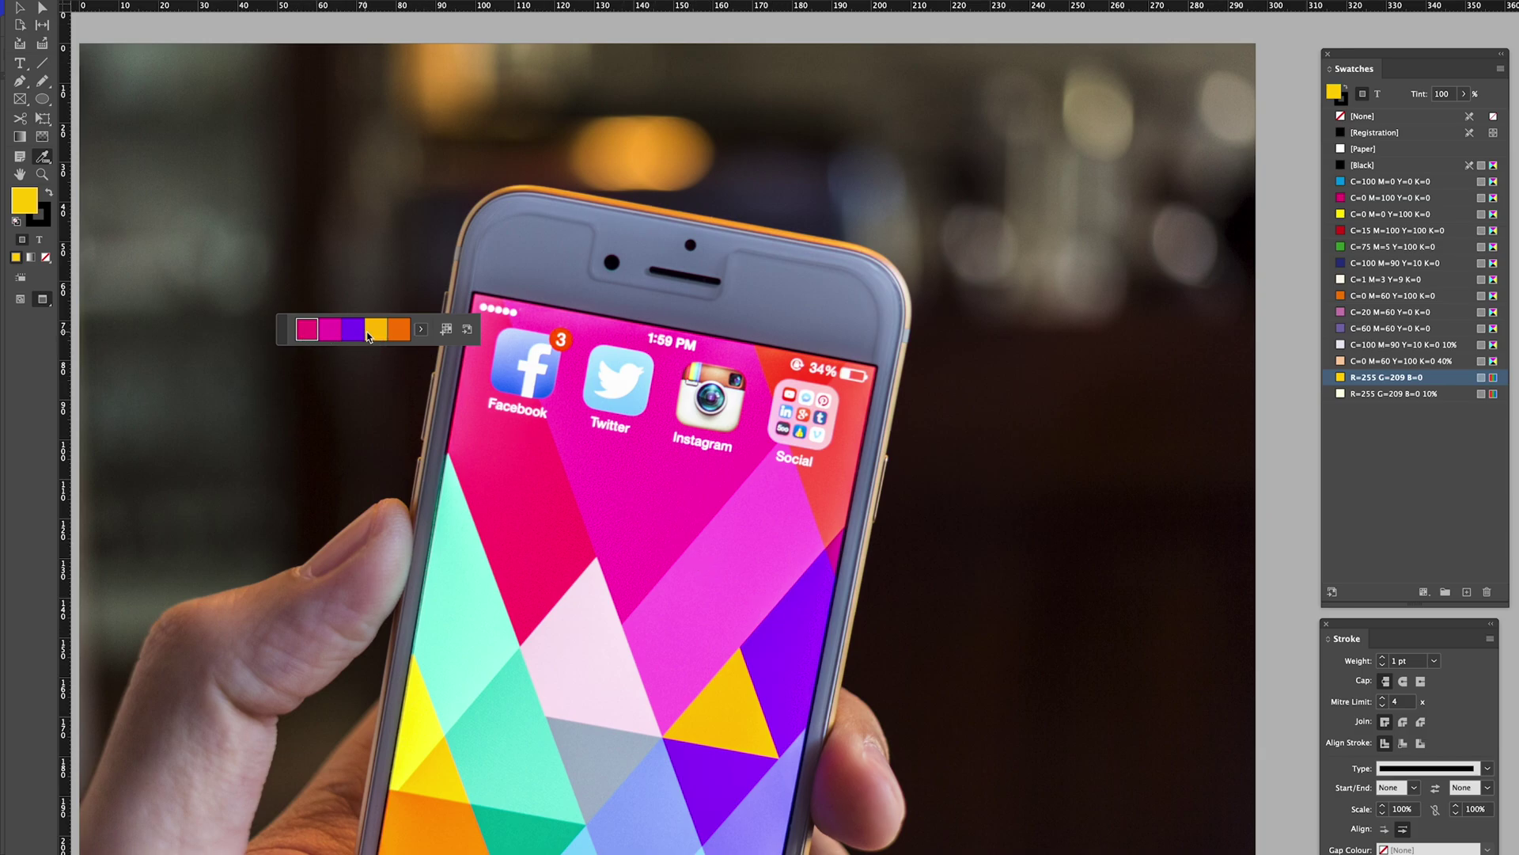
left_click(446, 330)
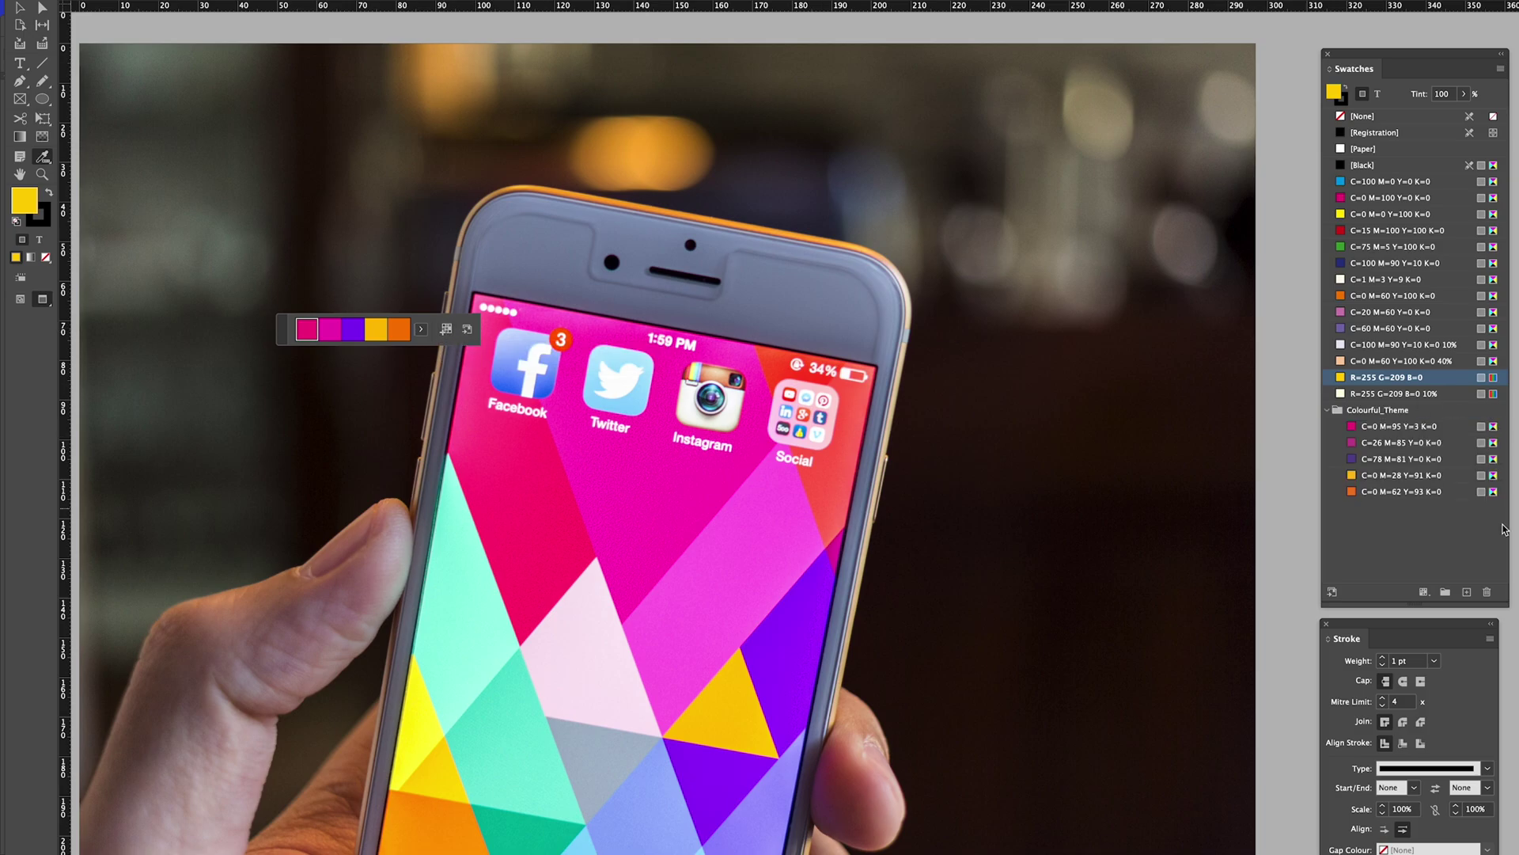